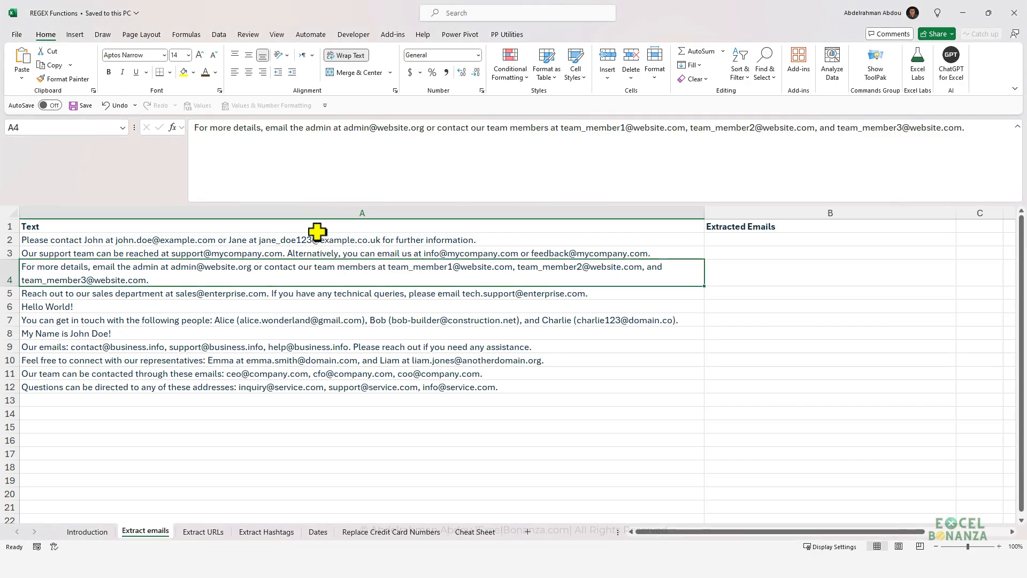
{"action": "left_click_drag", "start_coordinate": [300, 235], "coordinate": [279, 383]}
{"action": "left_click", "coordinate": [287, 303]}
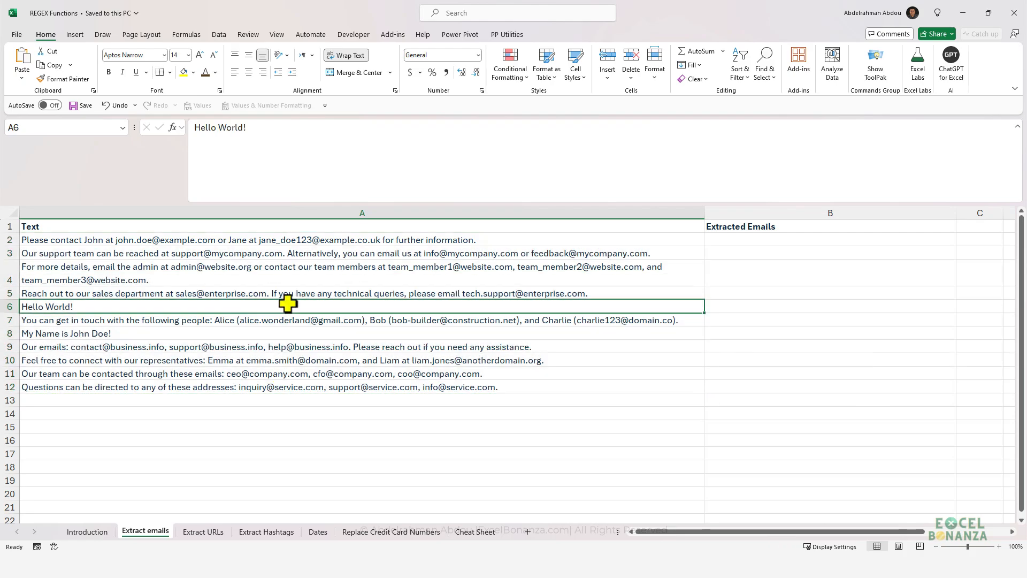
{"action": "left_click", "coordinate": [298, 255]}
{"action": "left_click", "coordinate": [288, 270]}
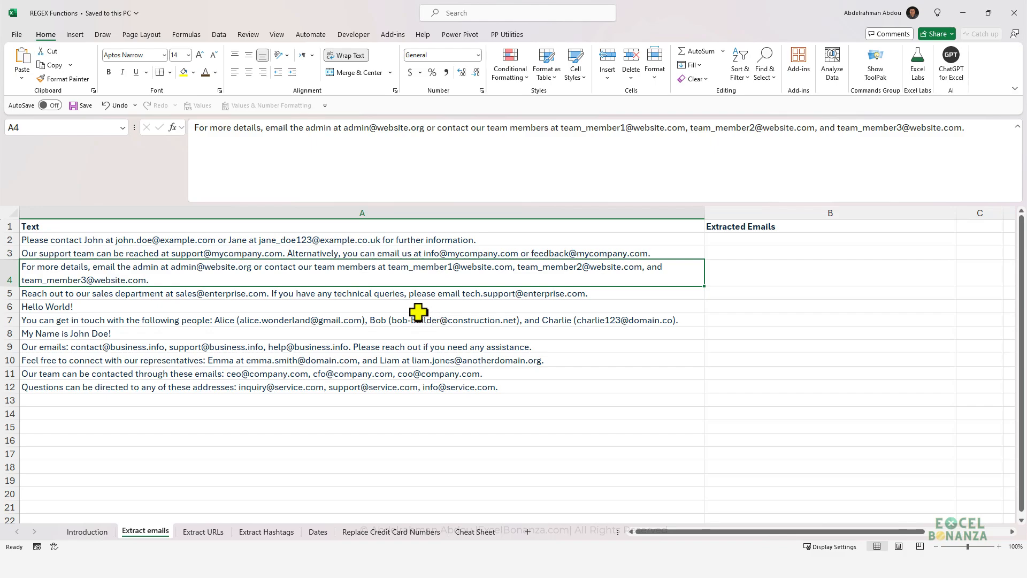
Step: Start a REGEXEXTRACT formula in B2 with cell A2 as its text argument
{"action": "left_click", "coordinate": [725, 242]}
{"action": "type", "text": "=regex"}
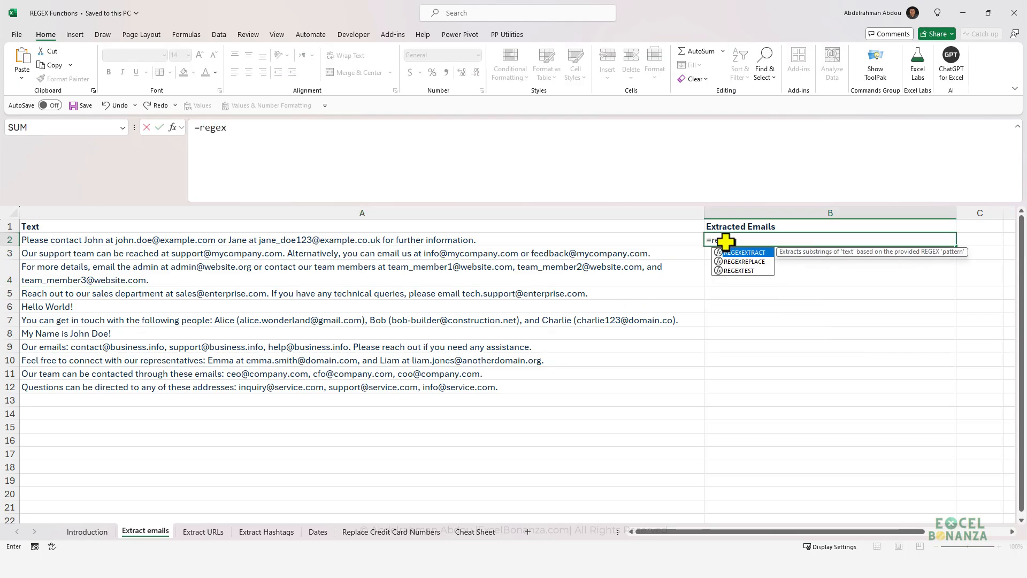
{"action": "key", "text": "Tab"}
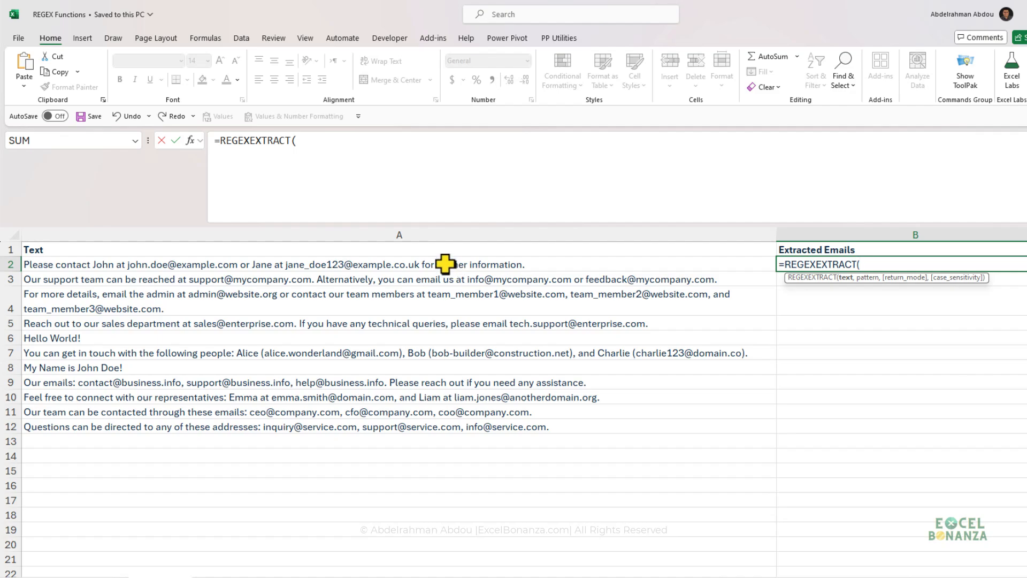
{"action": "left_click", "coordinate": [428, 263]}
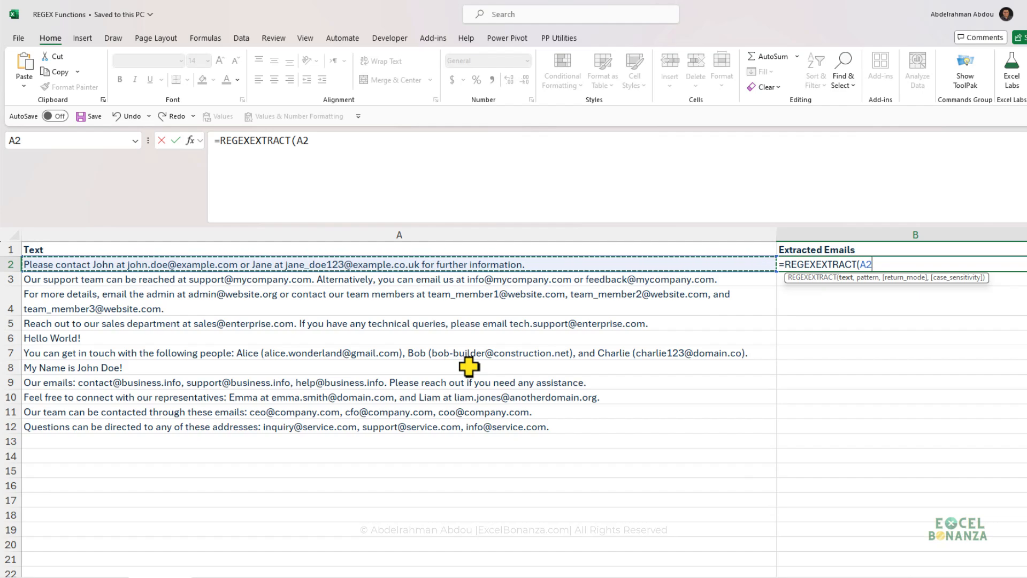
{"action": "type", "text": ","}
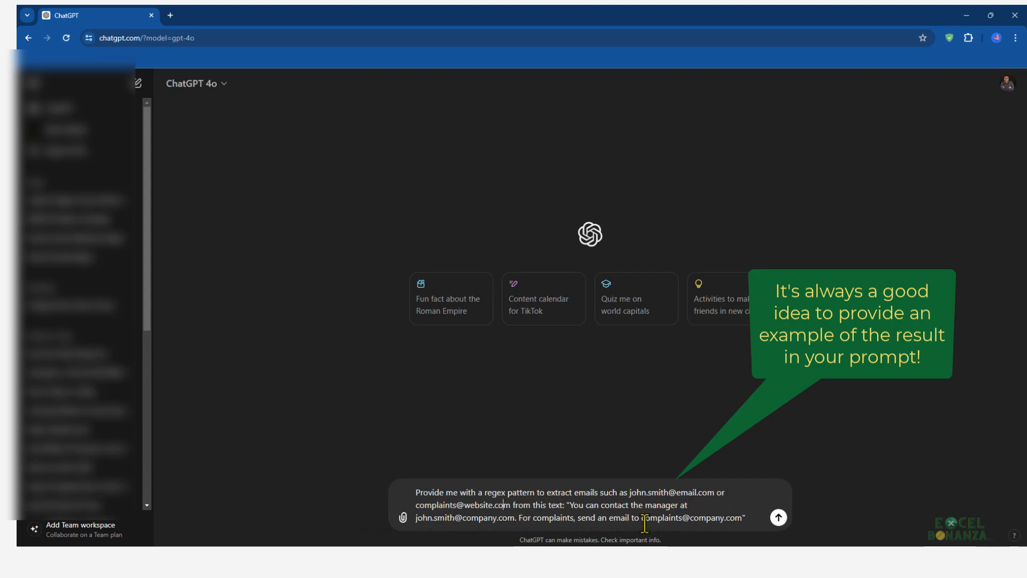
Step: Submit the email regex prompt in ChatGPT and insert its pattern "\b[A-Za-z0-9._%+-]+@[A-Za-z0-9.-]+\.[A-Z|a-z]{2,}\b" as the pattern argument in Excel's B2
{"action": "key", "text": "Return"}
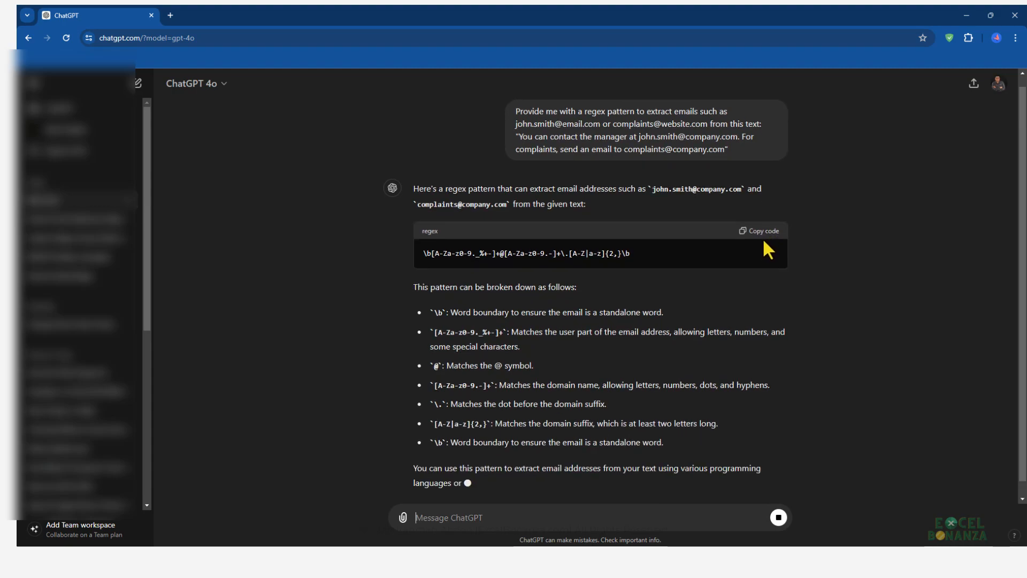
{"action": "left_click", "coordinate": [762, 190]}
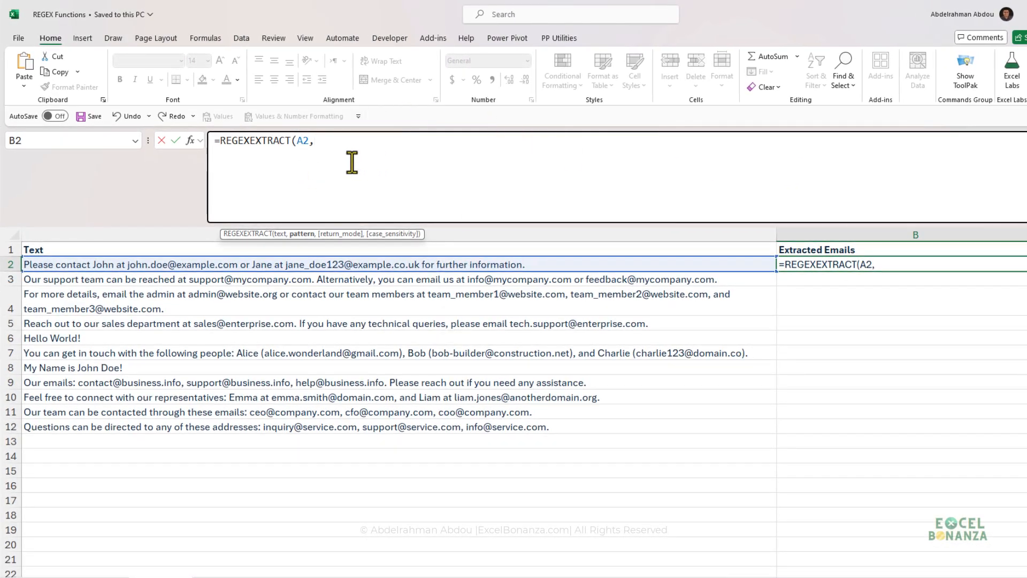
{"action": "key", "text": "ctrl+v"}
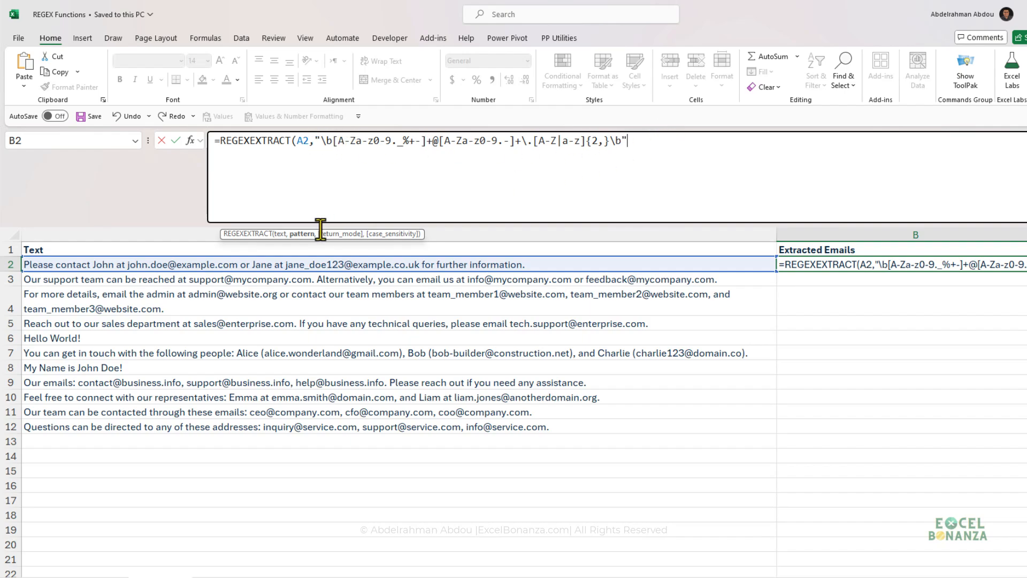
Step: Set the REGEXEXTRACT return mode to 1 - All matches
{"action": "type", "text": ","}
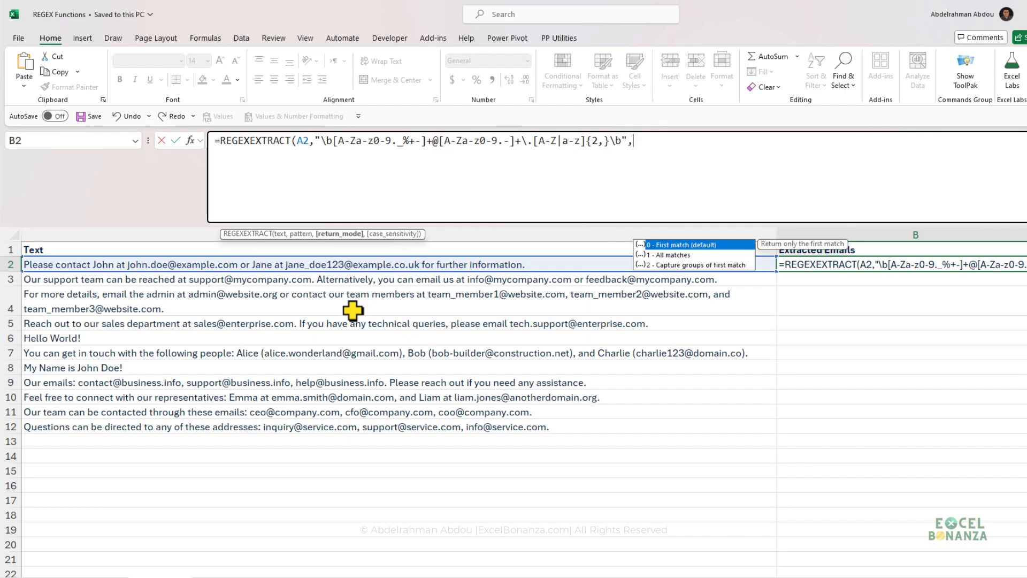
{"action": "key", "text": "Down"}
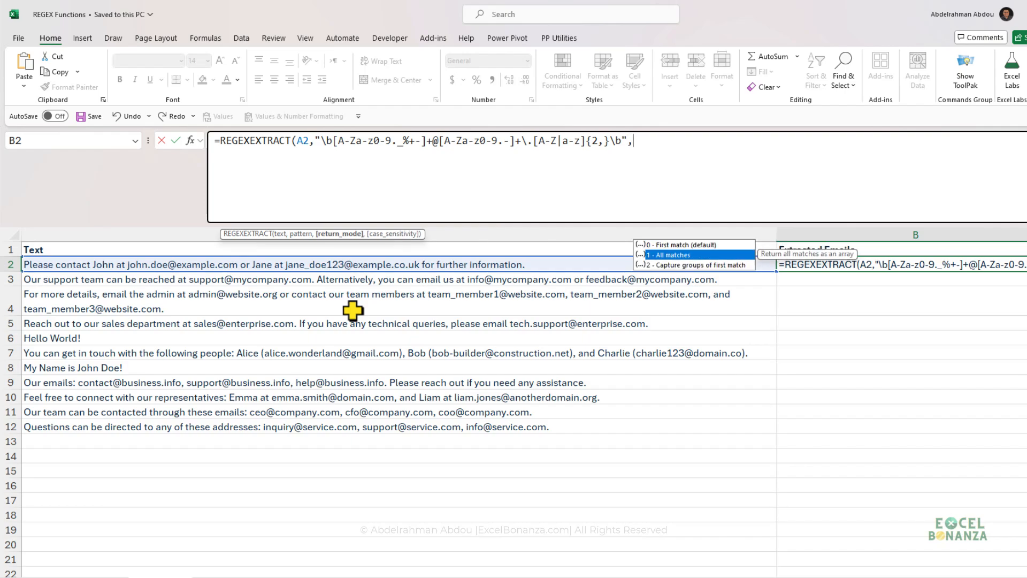
{"action": "key", "text": "Down"}
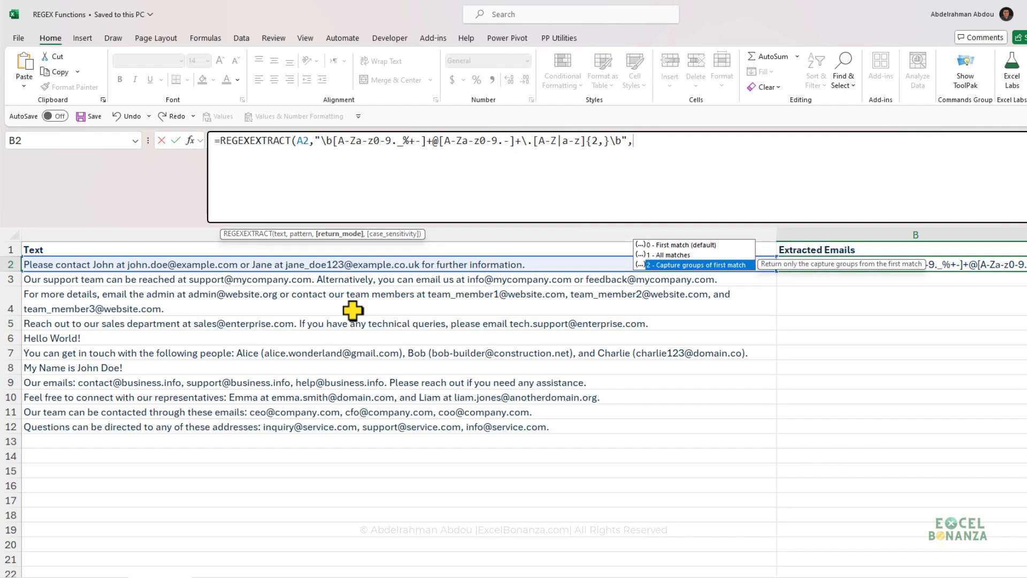
{"action": "key", "text": "Up"}
{"action": "key", "text": "Tab"}
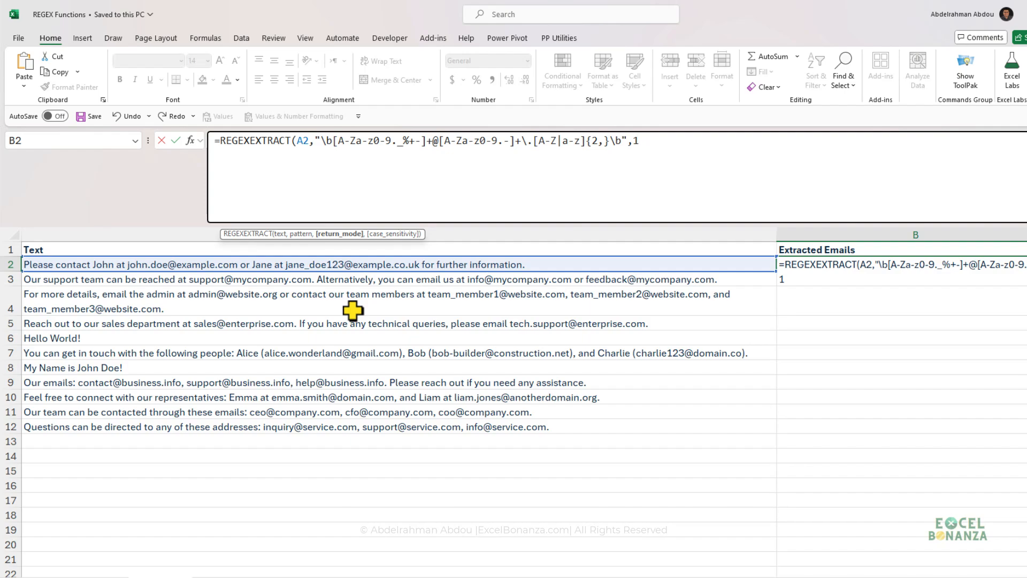
Step: Set the case sensitivity to 1 - Case-insensitive match, close the REGEXEXTRACT formula and enter it in B2
{"action": "type", "text": ","}
{"action": "key", "text": "Down"}
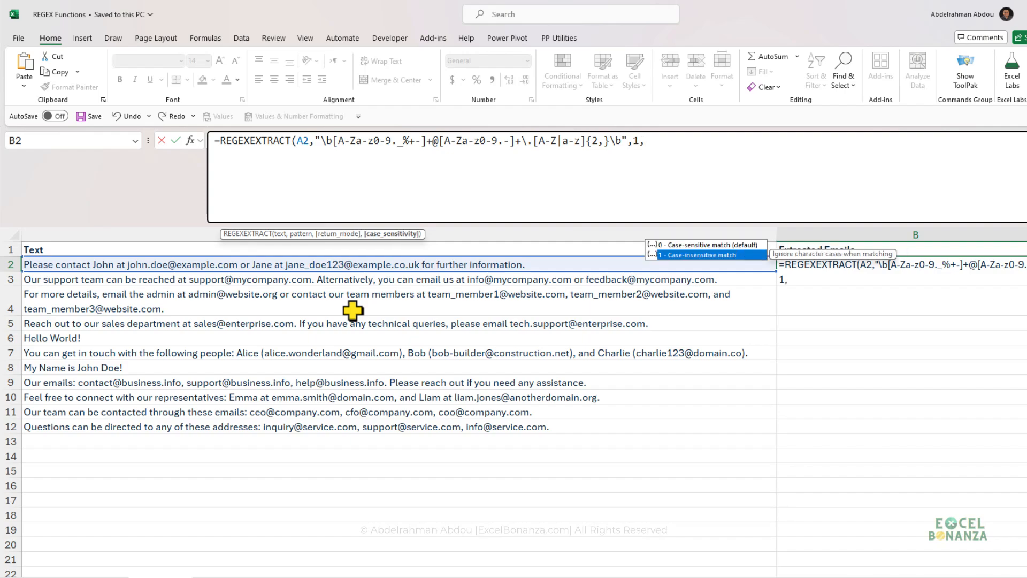
{"action": "key", "text": "Up"}
{"action": "key", "text": "Down"}
{"action": "key", "text": "Tab"}
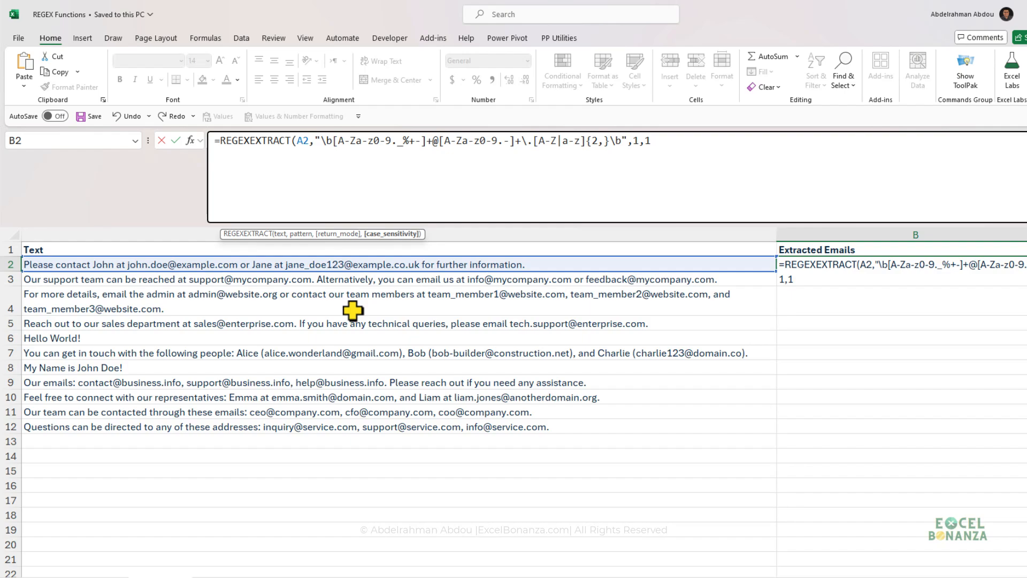
{"action": "type", "text": ")"}
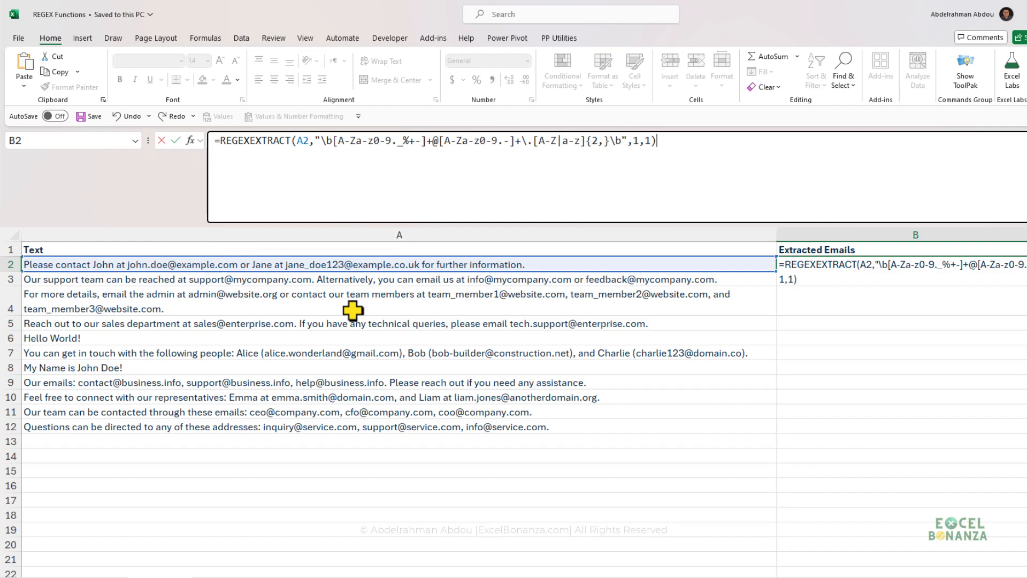
{"action": "key", "text": "Return"}
{"action": "left_click", "coordinate": [927, 264]}
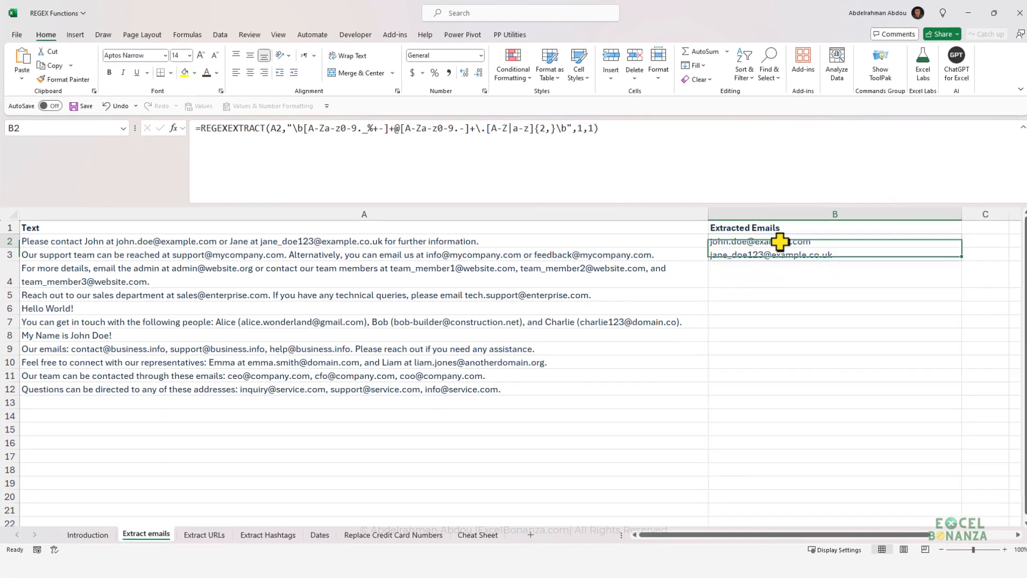
Step: Try to fill the REGEXEXTRACT formula from B2 down to B12, and undo the fill
{"action": "left_click", "coordinate": [259, 240]}
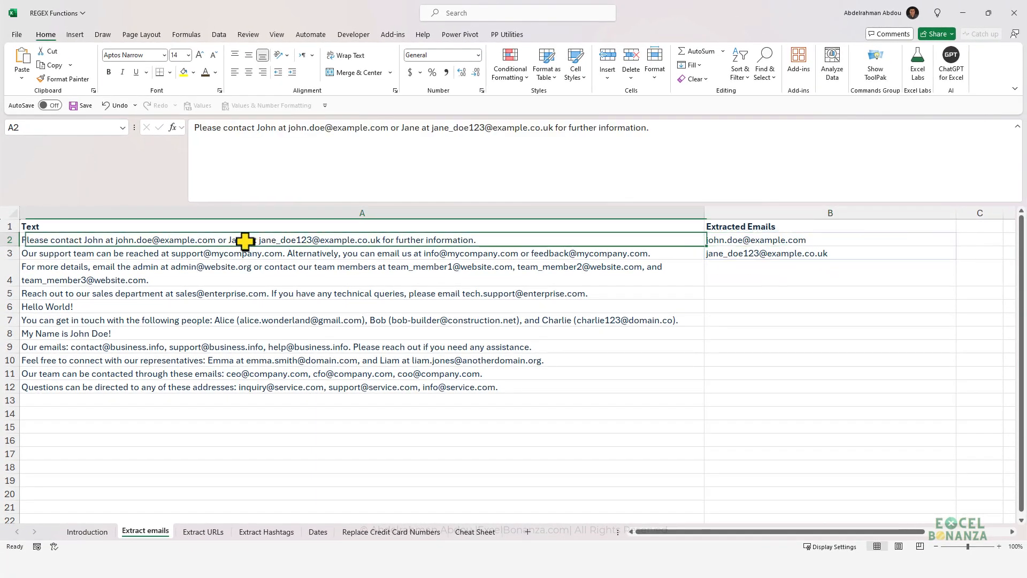
{"action": "left_click", "coordinate": [769, 242]}
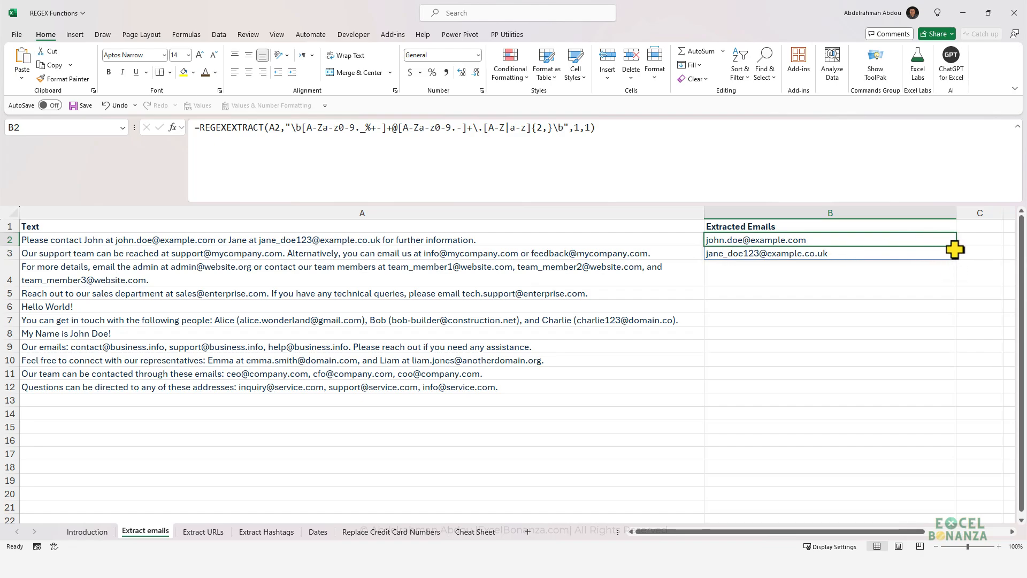
{"action": "left_click_drag", "start_coordinate": [951, 269], "coordinate": [954, 390]}
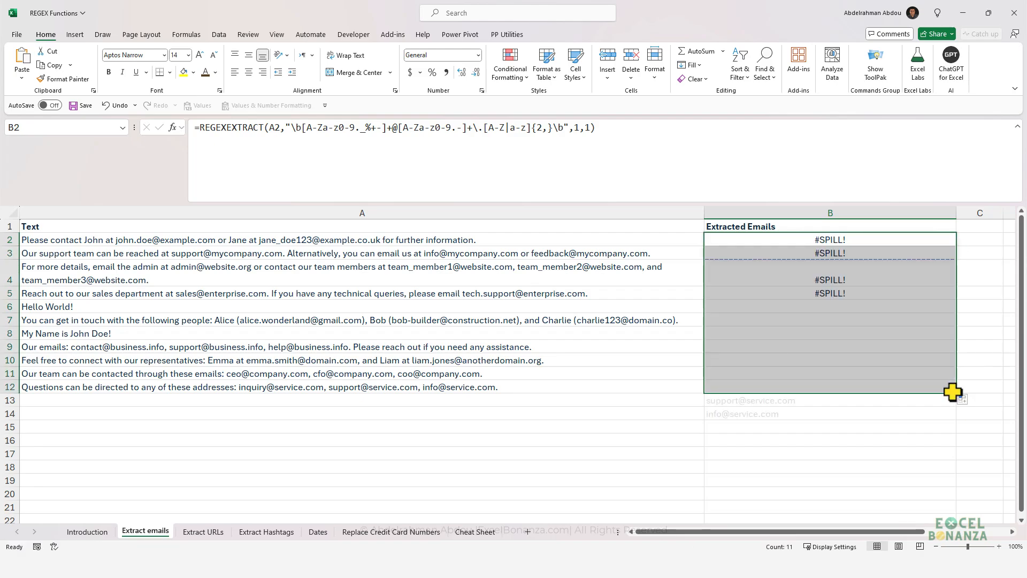
{"action": "left_click", "coordinate": [844, 308]}
{"action": "left_click", "coordinate": [821, 241]}
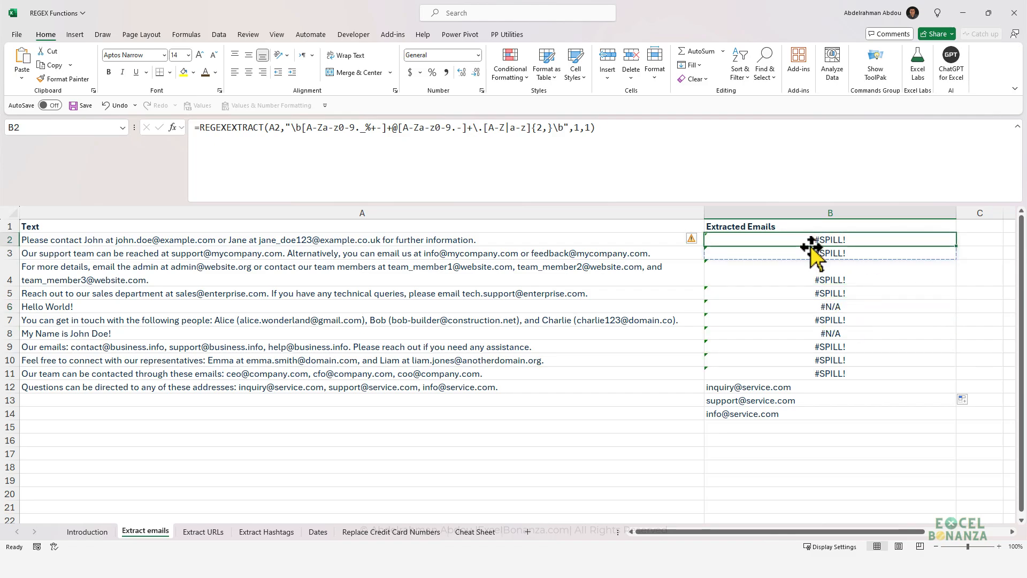
{"action": "key", "text": "ctrl+z"}
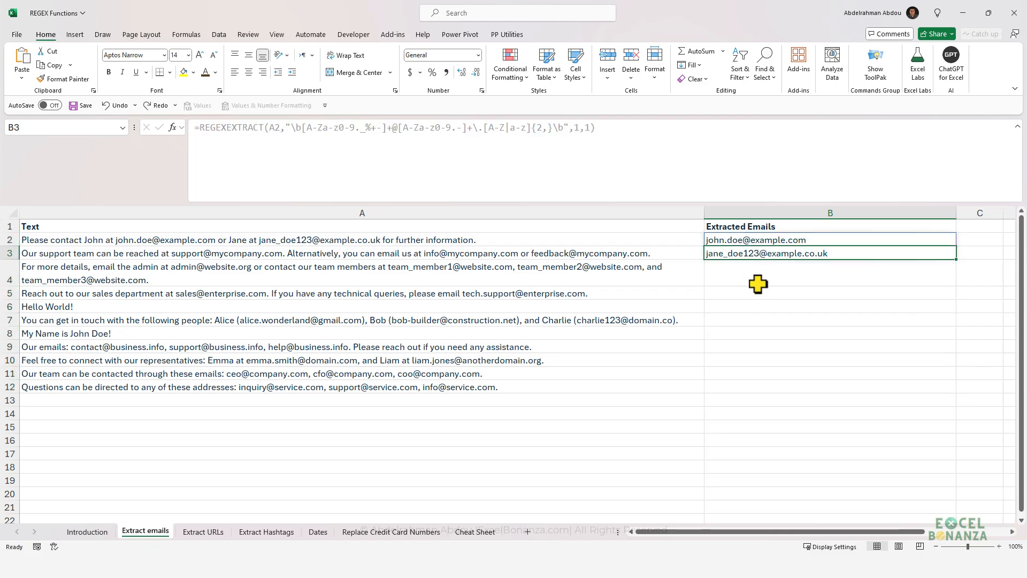
{"action": "left_click", "coordinate": [757, 255]}
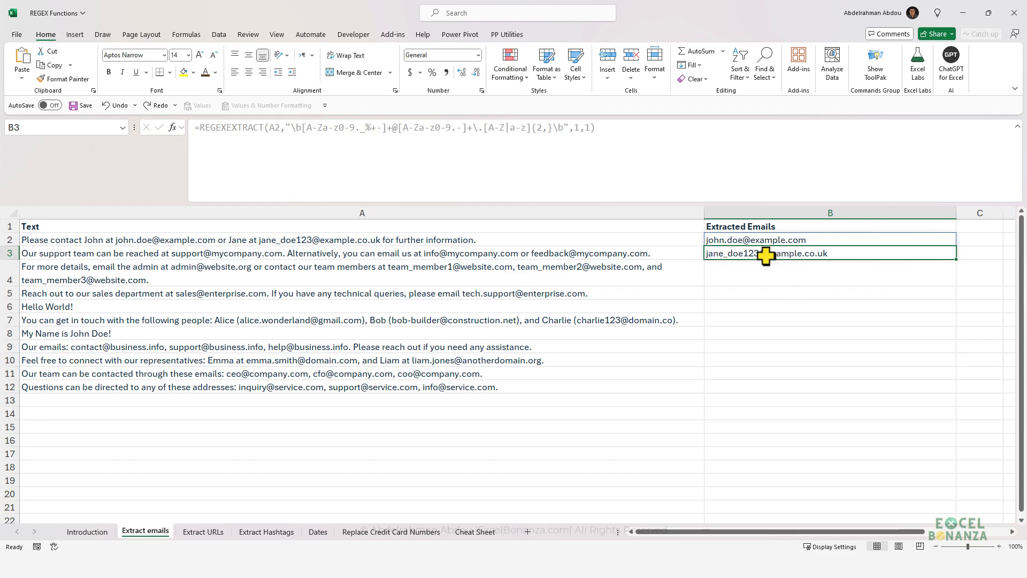
{"action": "left_click", "coordinate": [689, 254]}
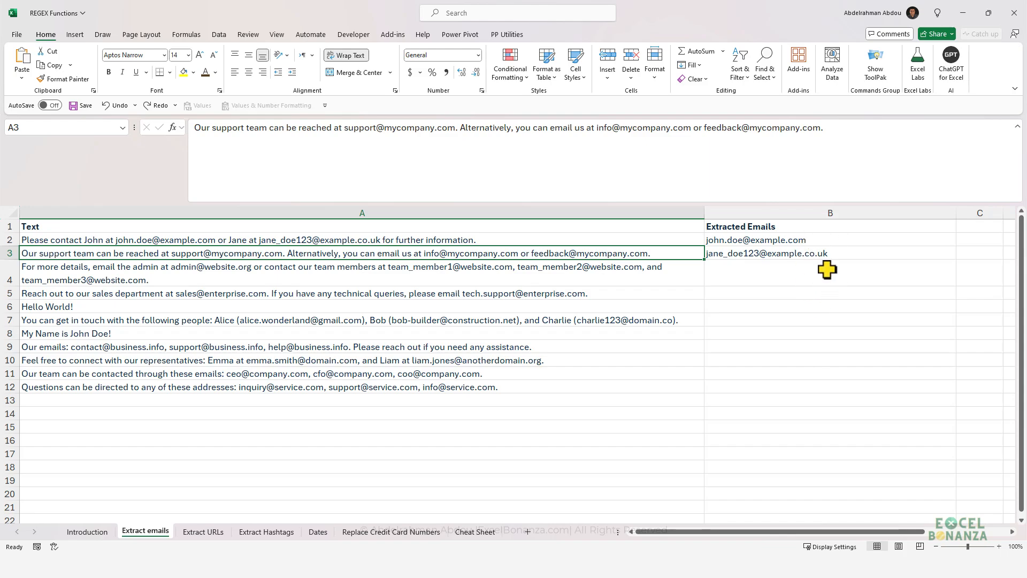
Step: Insert TEXTJOIN in front of REGEXEXTRACT in B2's formula with ", " as the delimiter
{"action": "left_click", "coordinate": [763, 239]}
{"action": "left_click", "coordinate": [198, 129]}
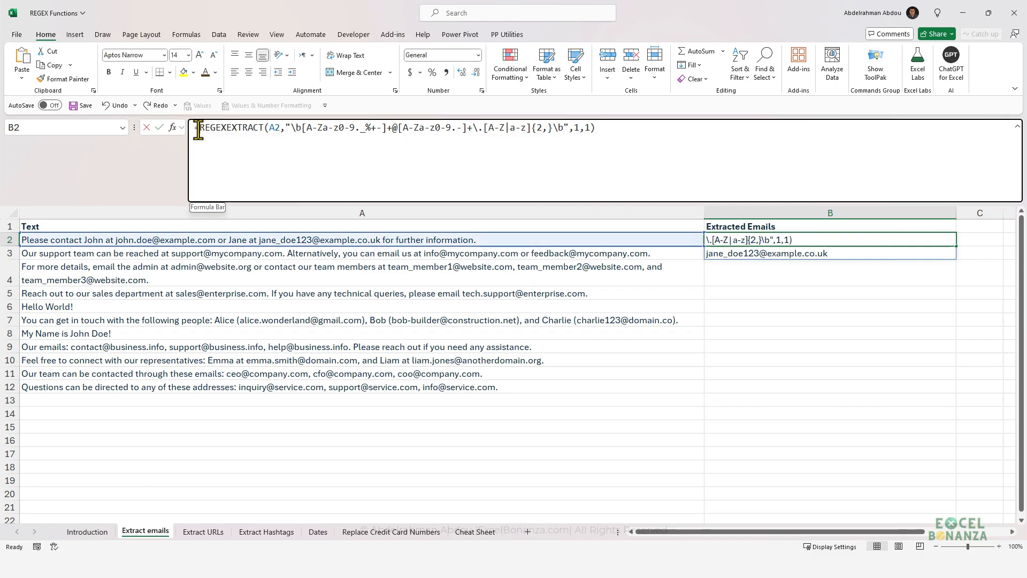
{"action": "type", "text": "tex"}
{"action": "double_click", "coordinate": [242, 239]}
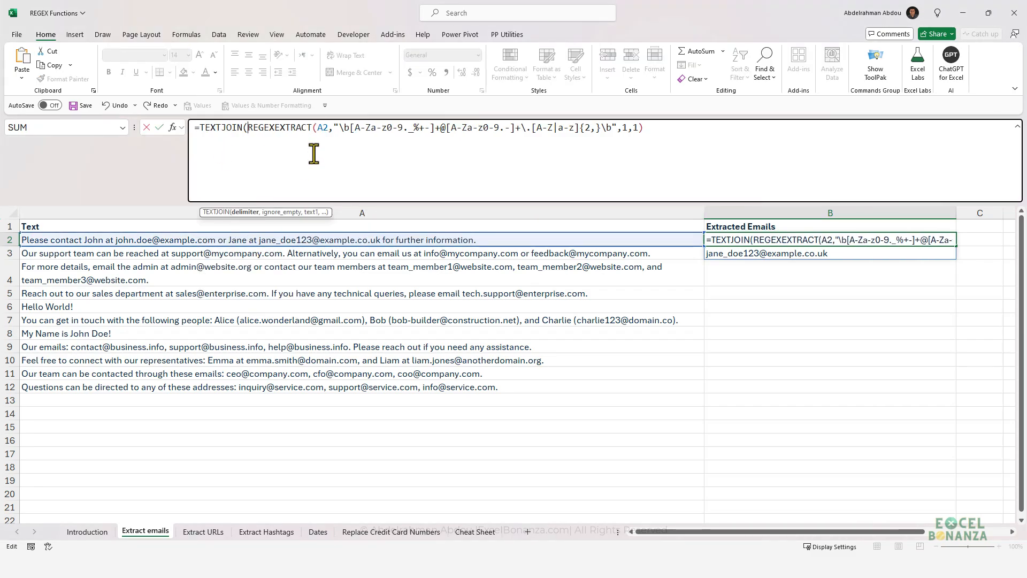
{"action": "type", "text": "\""}
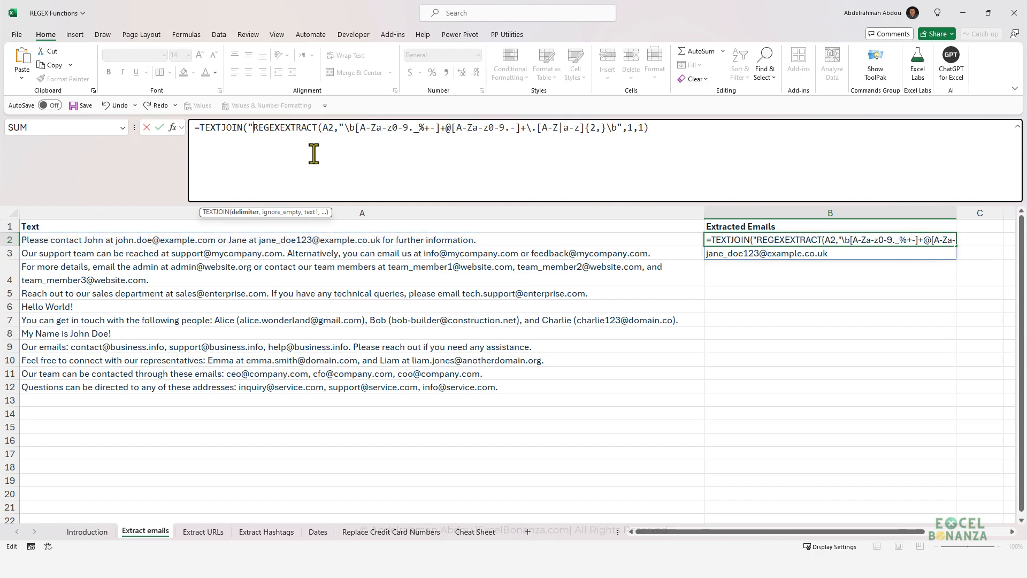
{"action": "type", "text": ","}
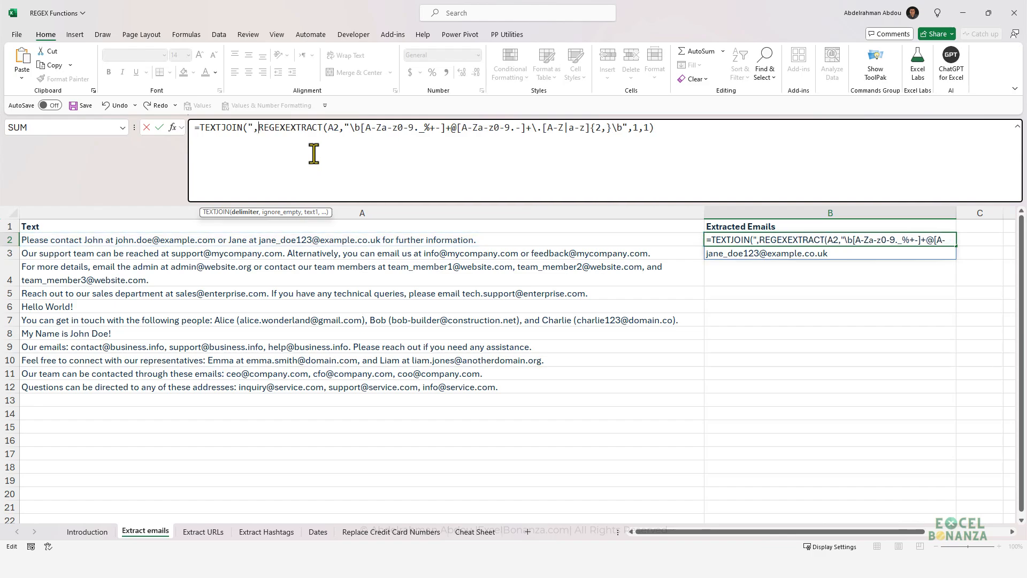
{"action": "type", "text": " \""}
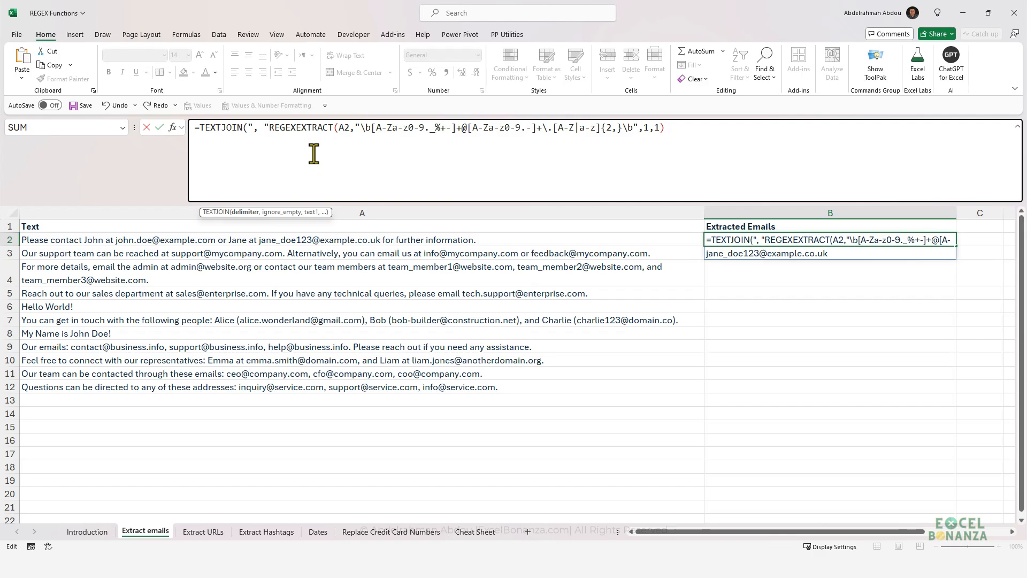
Step: Set TEXTJOIN's ignore_empty argument to TRUE, close the outer parenthesis after REGEXEXTRACT and enter the formula
{"action": "type", "text": ",TRUE"}
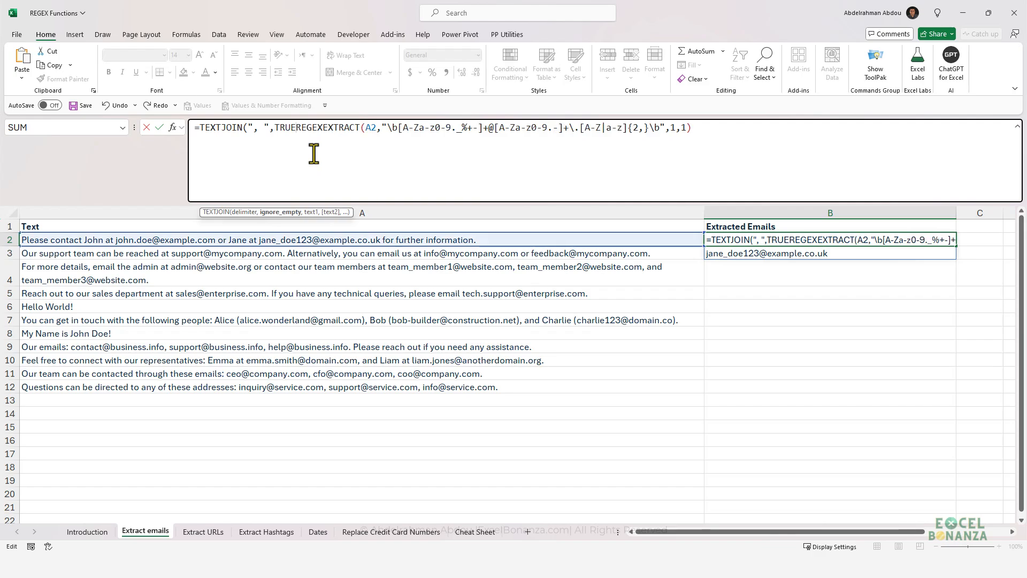
{"action": "type", "text": ","}
{"action": "left_click", "coordinate": [748, 130]}
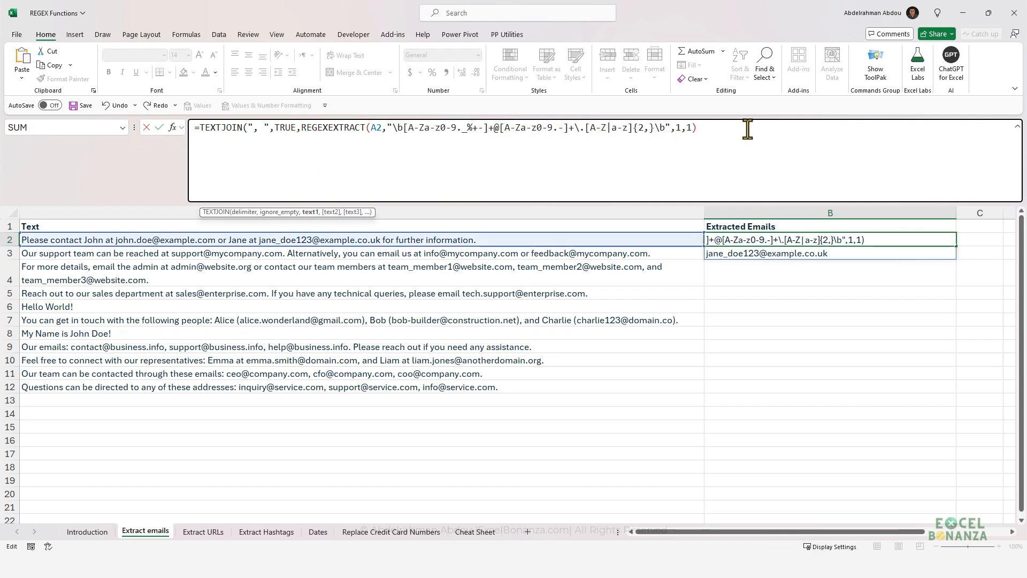
{"action": "type", "text": "))"}
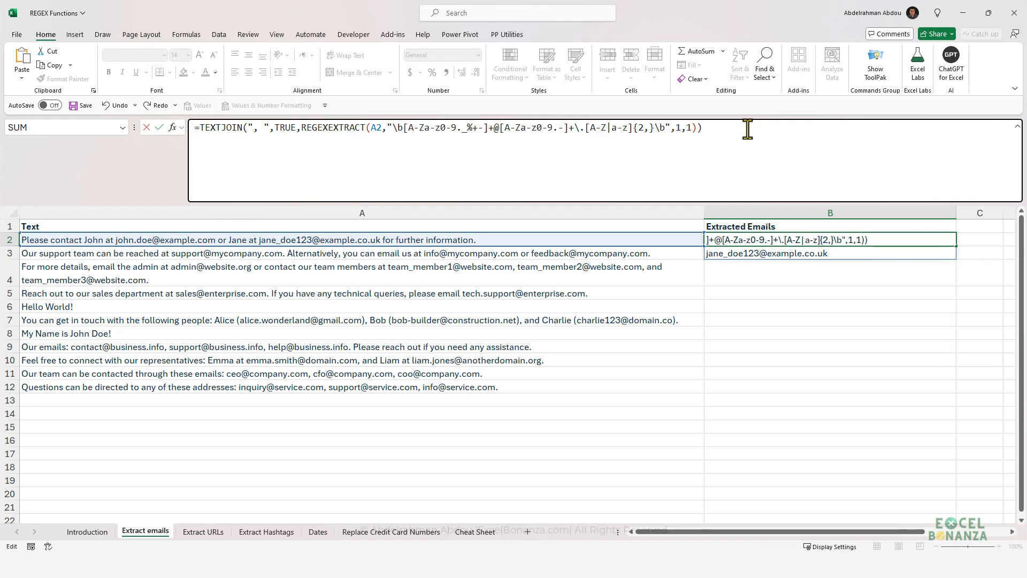
{"action": "key", "text": "Return"}
Step: Fill the TEXTJOIN formula from B2 down to B12 and check the results for the rows without emails
{"action": "left_click", "coordinate": [775, 239]}
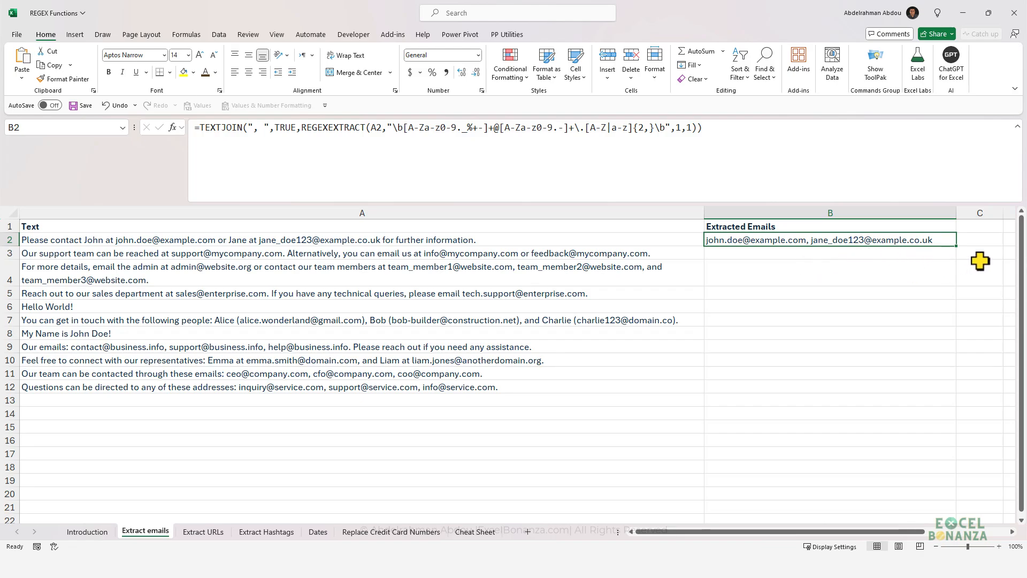
{"action": "left_click_drag", "start_coordinate": [956, 246], "coordinate": [942, 394]}
{"action": "left_click", "coordinate": [810, 331]}
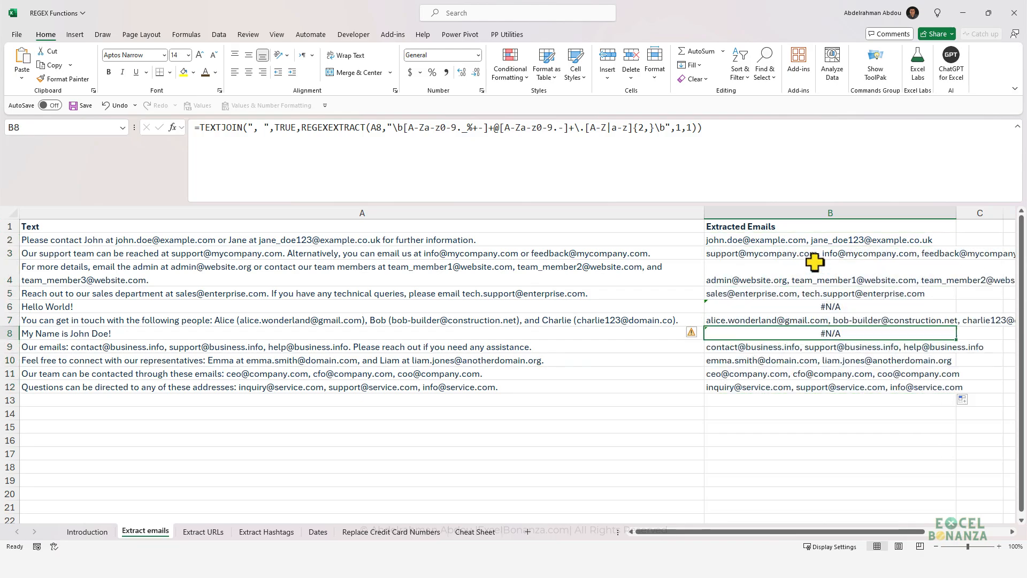
{"action": "left_click", "coordinate": [817, 228]}
{"action": "left_click", "coordinate": [829, 253]}
{"action": "left_click", "coordinate": [818, 306]}
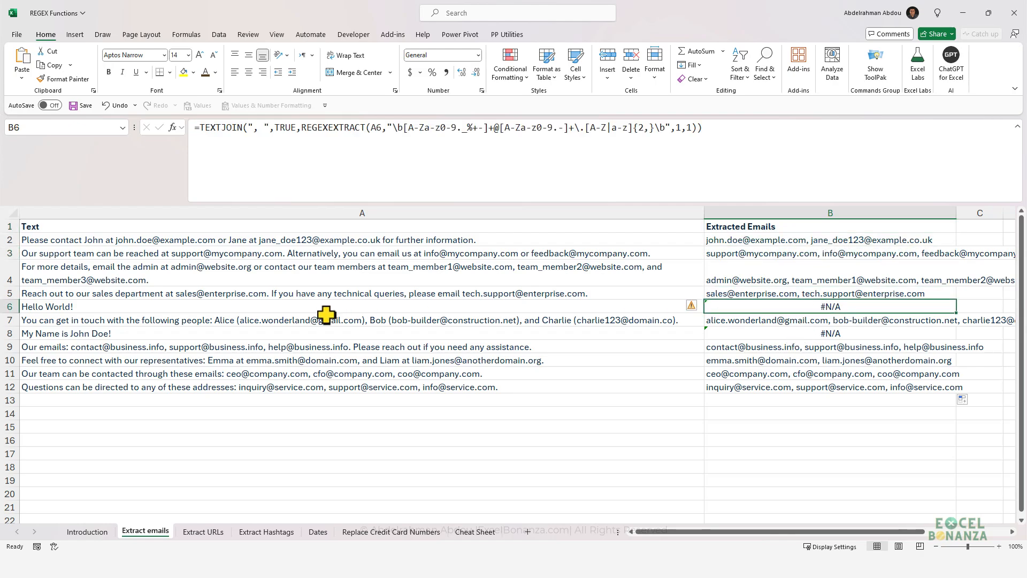
Step: Wrap the TEXTJOIN formula in B2 in IFERROR with an empty string "" as the value for errors
{"action": "left_click", "coordinate": [179, 310]}
{"action": "left_click", "coordinate": [745, 308]}
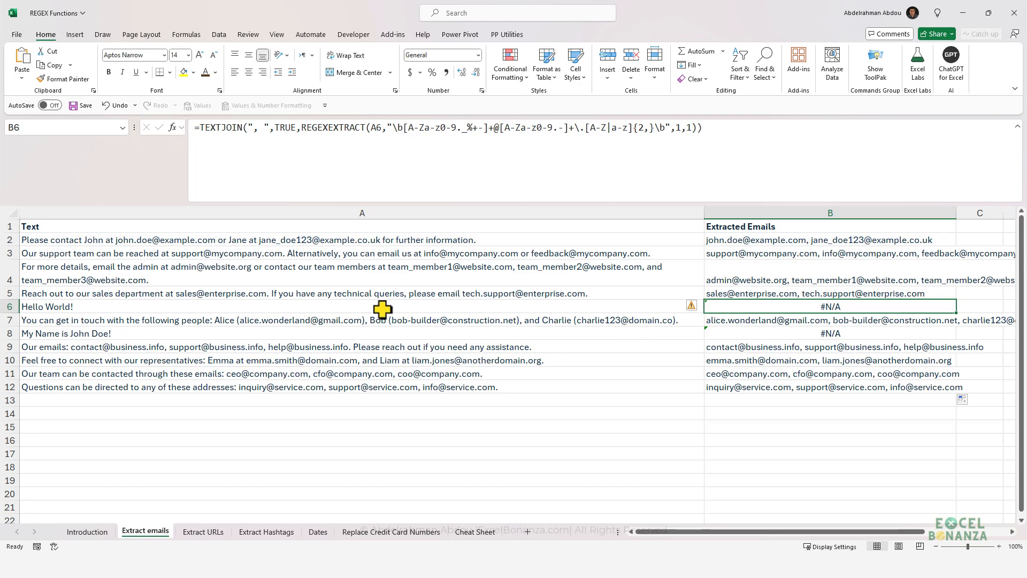
{"action": "left_click", "coordinate": [203, 305]}
{"action": "left_click", "coordinate": [161, 337]}
{"action": "left_click_drag", "start_coordinate": [450, 326], "coordinate": [762, 240]}
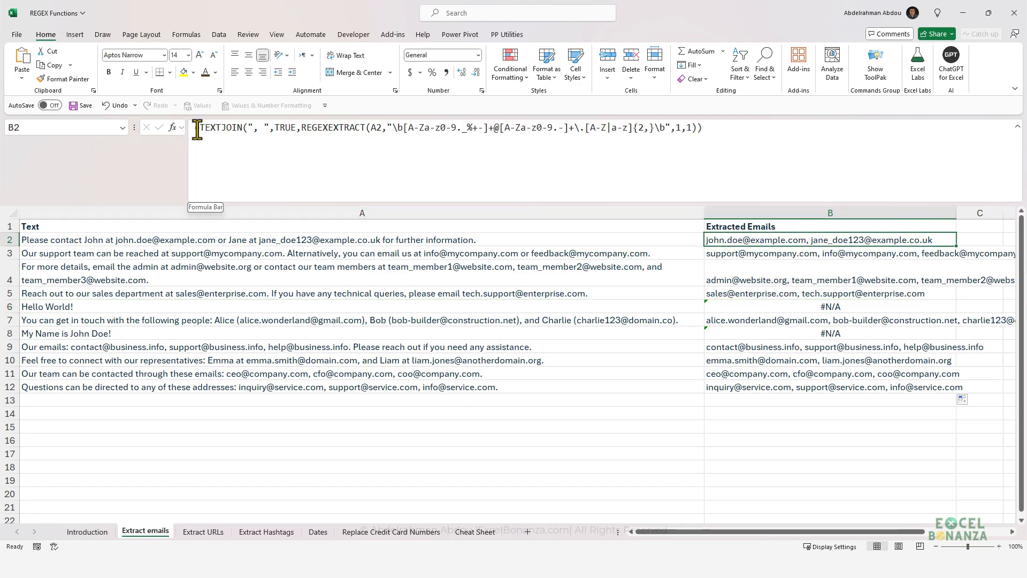
{"action": "left_click", "coordinate": [222, 169]}
{"action": "type", "text": "IFERROR("}
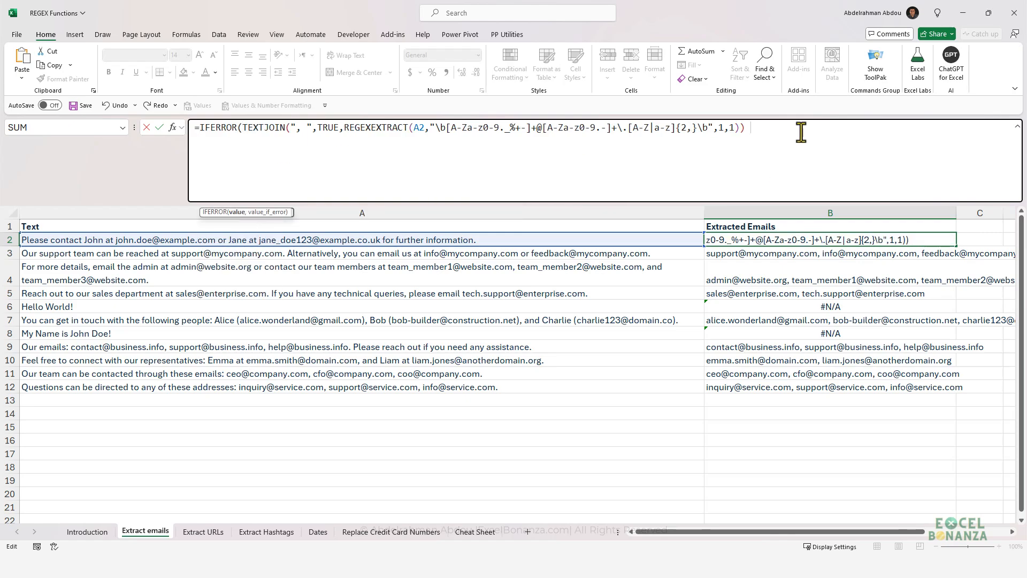
{"action": "type", "text": ",\"\")"}
{"action": "key", "text": "Return"}
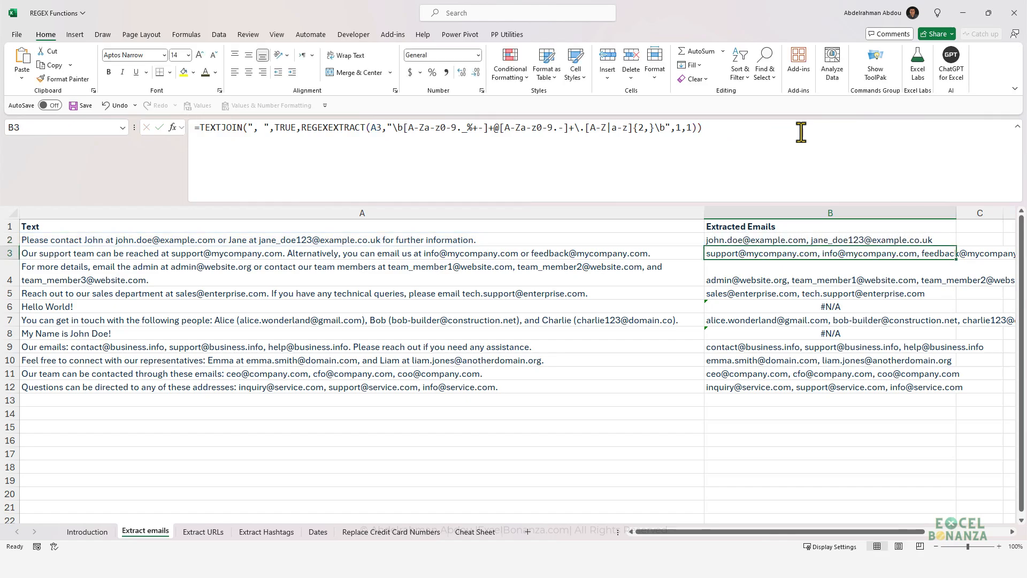
Step: Fill the IFERROR formula from B2 down to B12
{"action": "left_click", "coordinate": [947, 243]}
{"action": "left_click_drag", "start_coordinate": [948, 244], "coordinate": [920, 385]}
{"action": "left_click", "coordinate": [834, 320]}
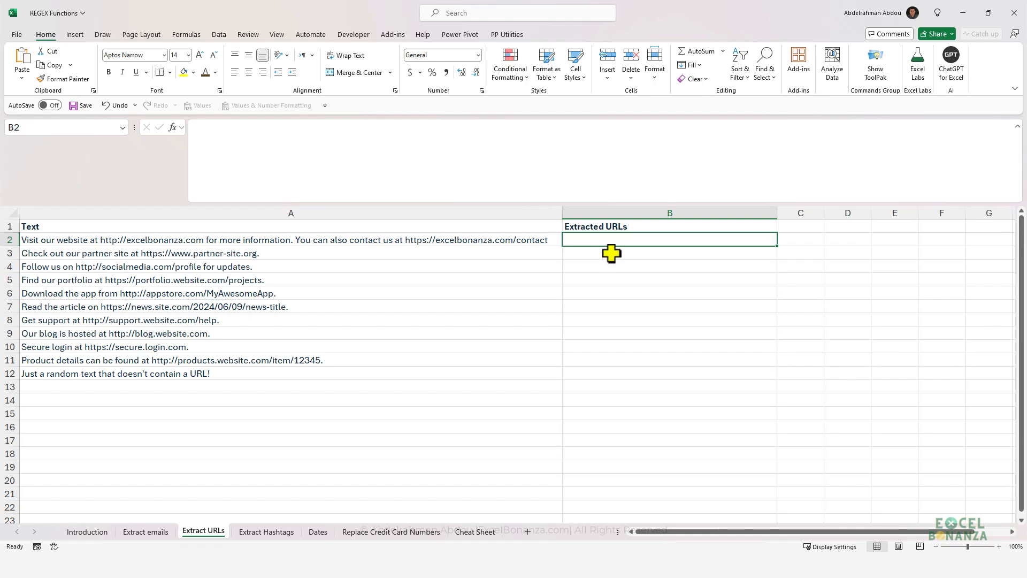
Step: Start a REGEXEXTRACT formula in B2 of the Extract URLs sheet with A2 as the text argument
{"action": "type", "text": "=REGEXEXTRACT("}
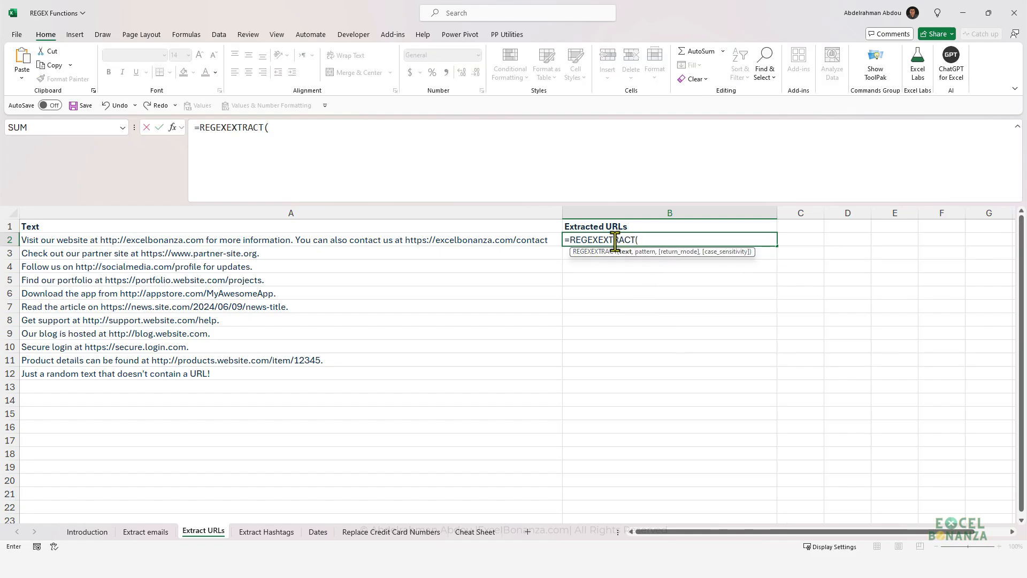
{"action": "left_click", "coordinate": [321, 243]}
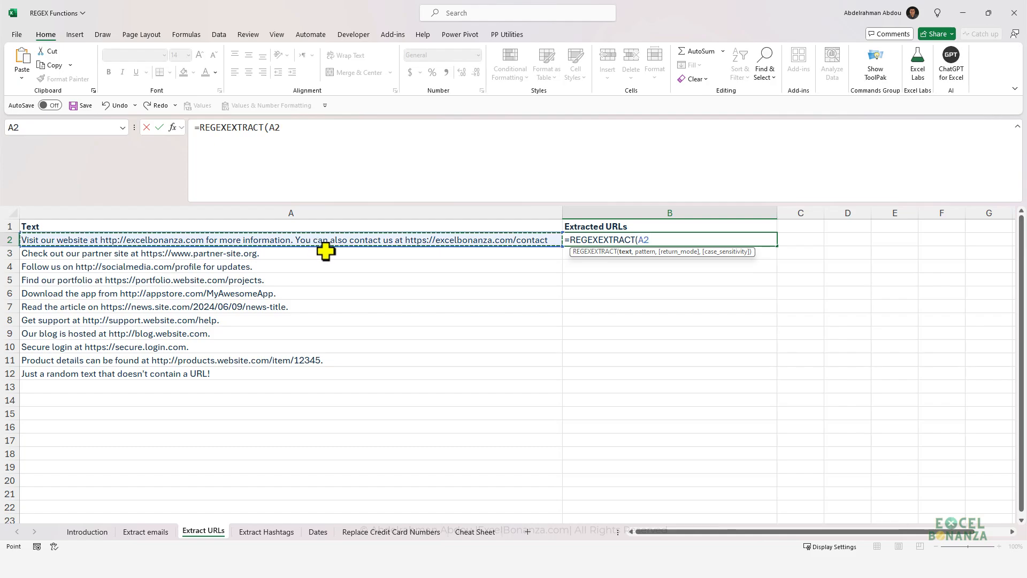
{"action": "type", "text": ","}
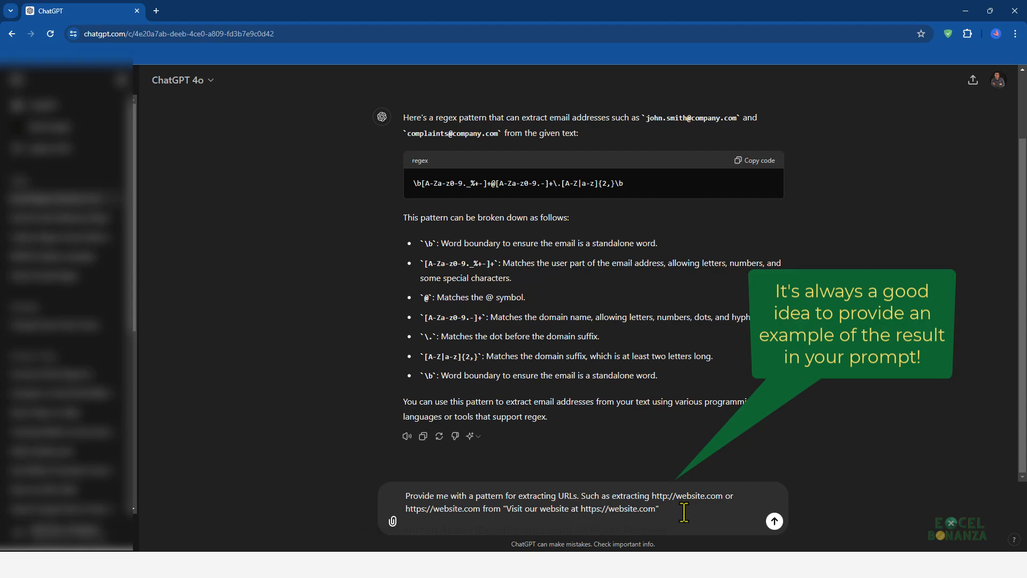
{"action": "key", "text": "Return"}
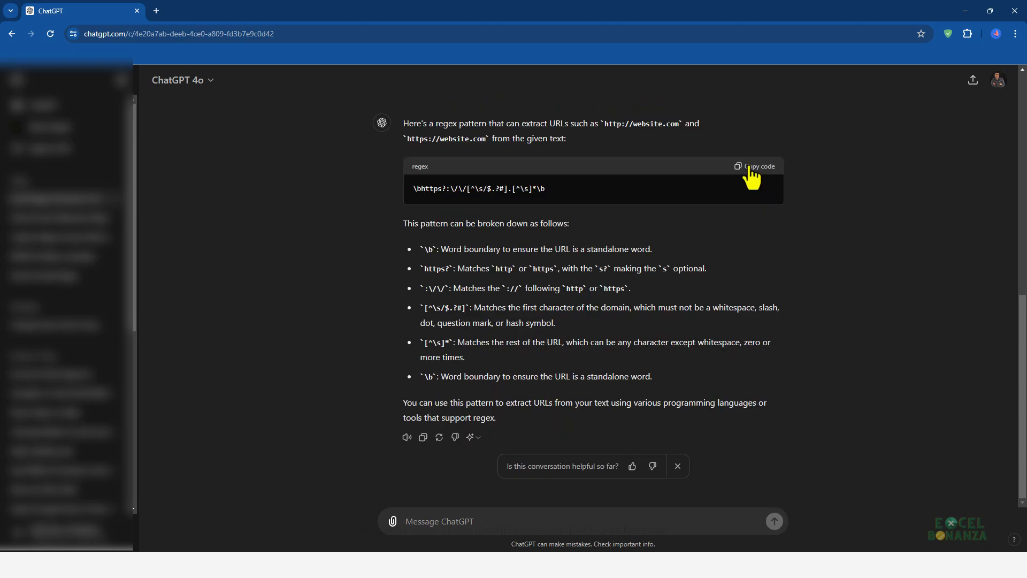
{"action": "left_click", "coordinate": [751, 169]}
{"action": "left_click", "coordinate": [962, 10]}
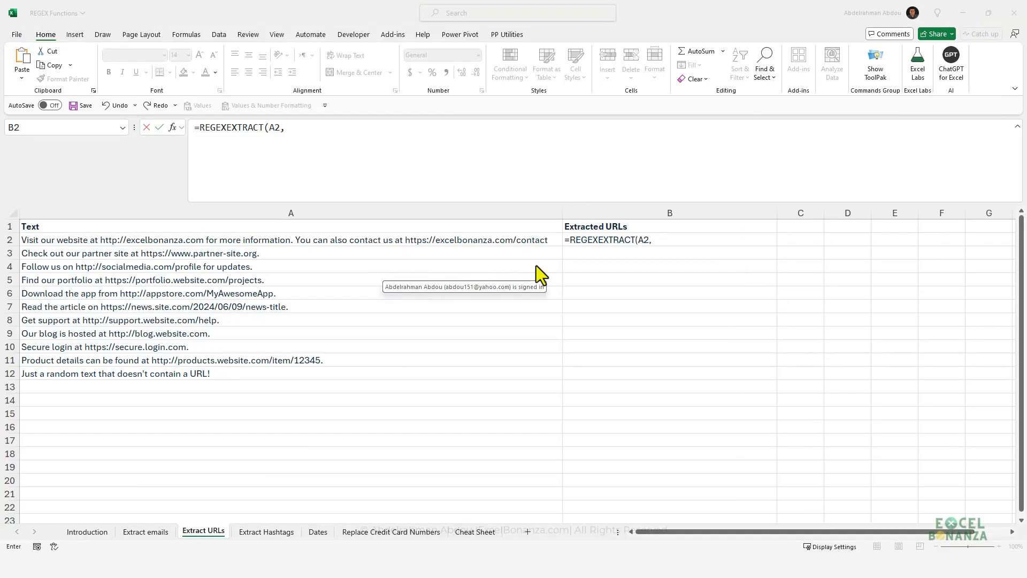
Step: Complete B2's REGEXEXTRACT formula in Excel with the pattern "\bhttps?:\/\/[^\s/$.?#].[^\s]*\b", return_mode 1 and case_sensitivity 1, and enter it
{"action": "left_click", "coordinate": [578, 250]}
{"action": "left_click", "coordinate": [391, 131]}
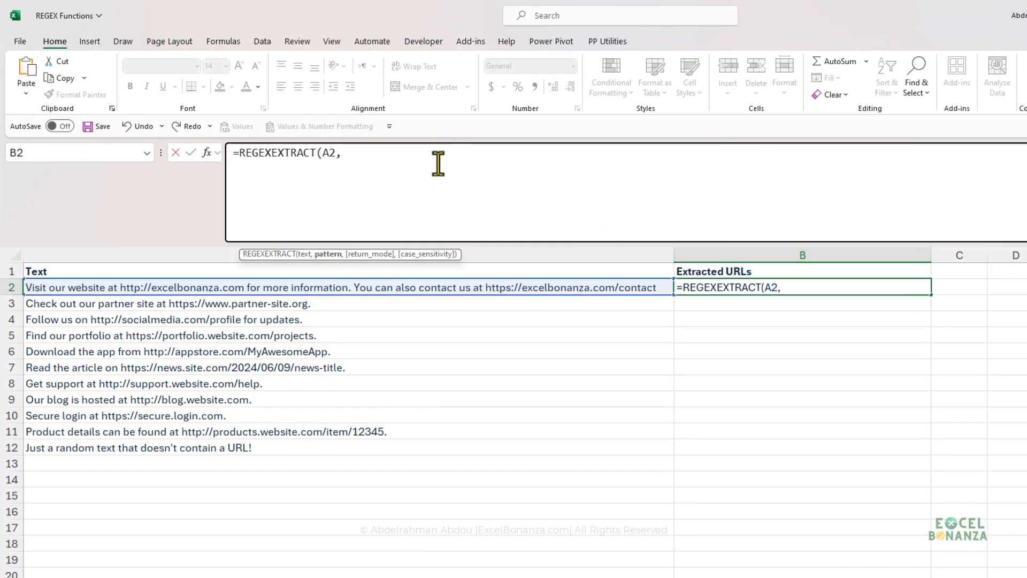
{"action": "key", "text": "ctrl+v"}
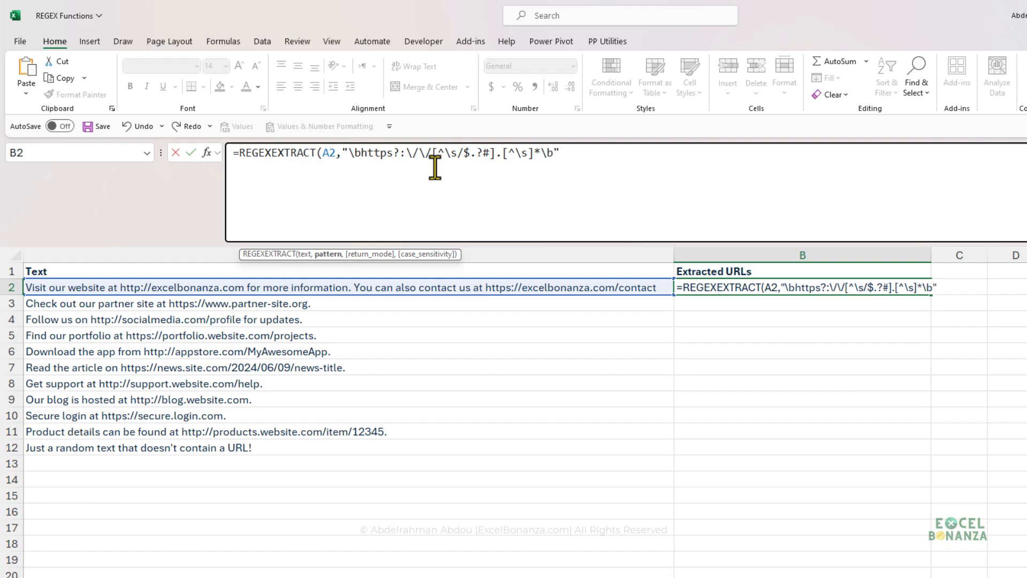
{"action": "type", "text": "\",1"}
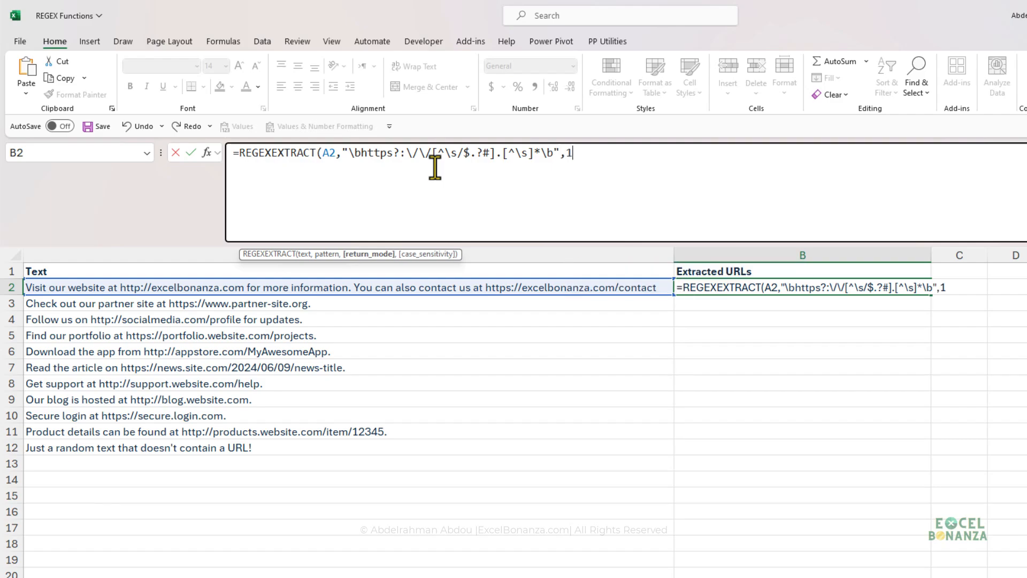
{"action": "type", "text": ","}
{"action": "key", "text": "Escape"}
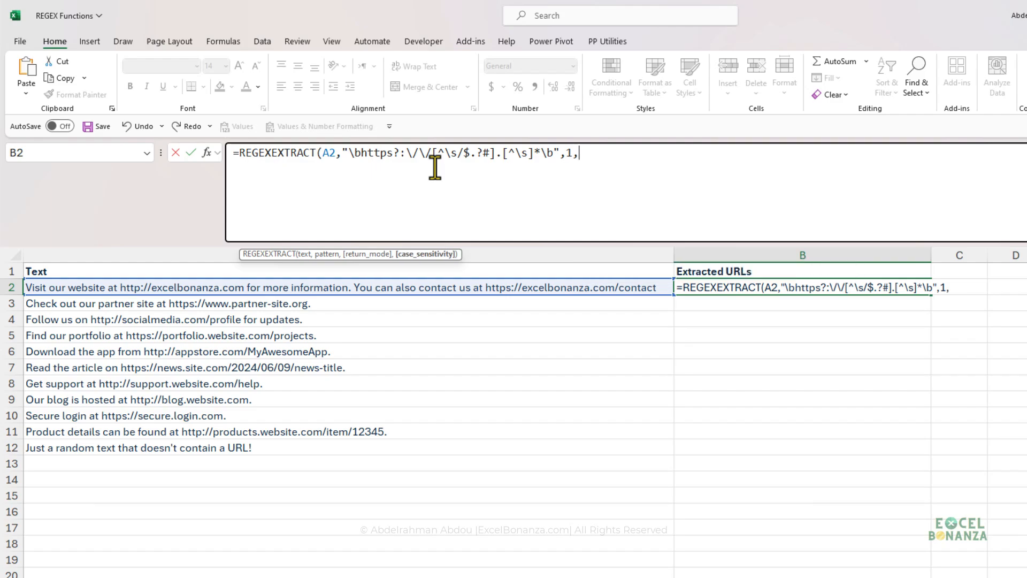
{"action": "type", "text": "1)"}
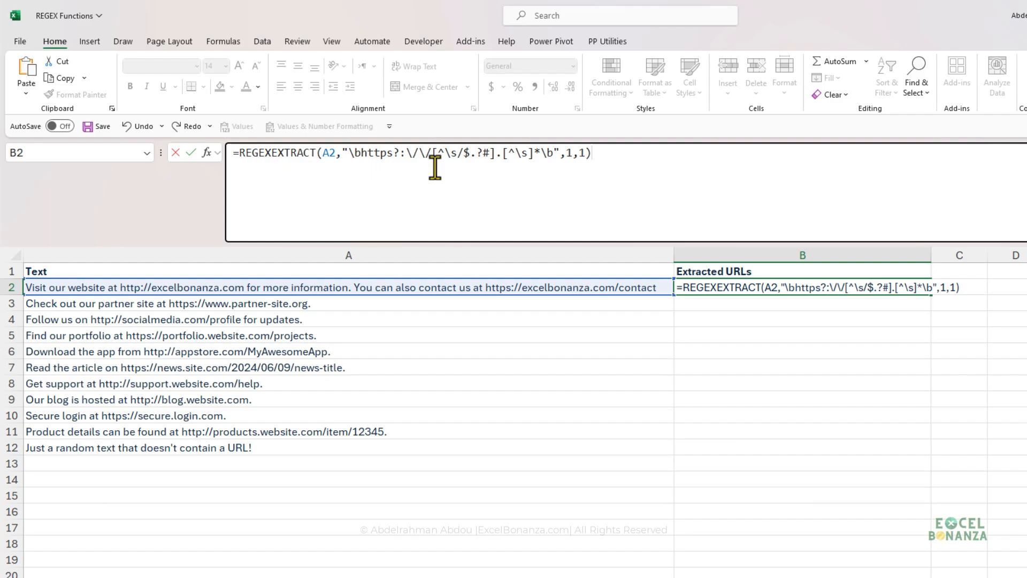
{"action": "key", "text": "ctrl+Return"}
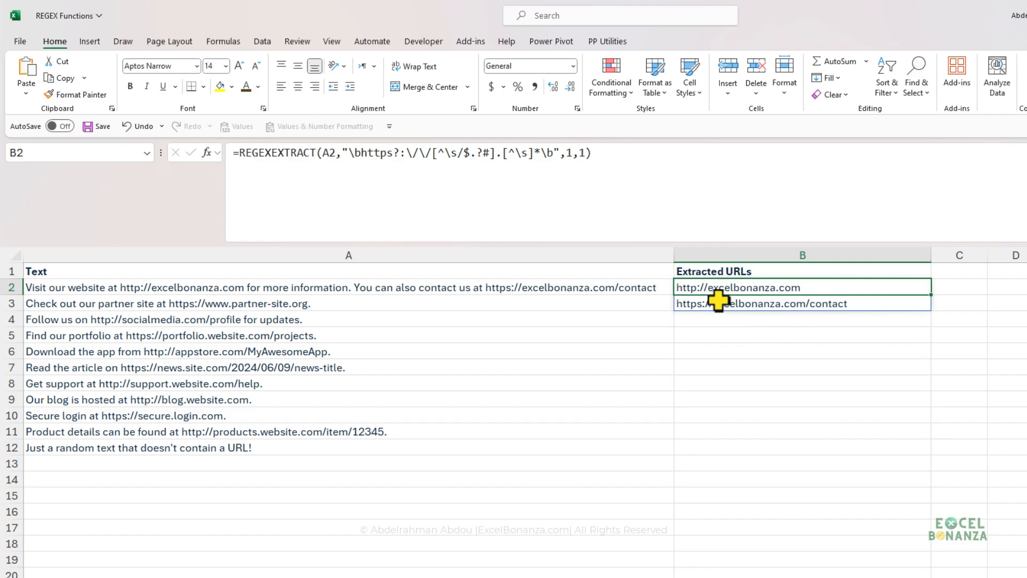
Step: Compare the URLs extracted in B2 and B3 with the text in A2 and inspect the pattern in B2's formula
{"action": "left_click", "coordinate": [578, 286]}
{"action": "left_click", "coordinate": [776, 288]}
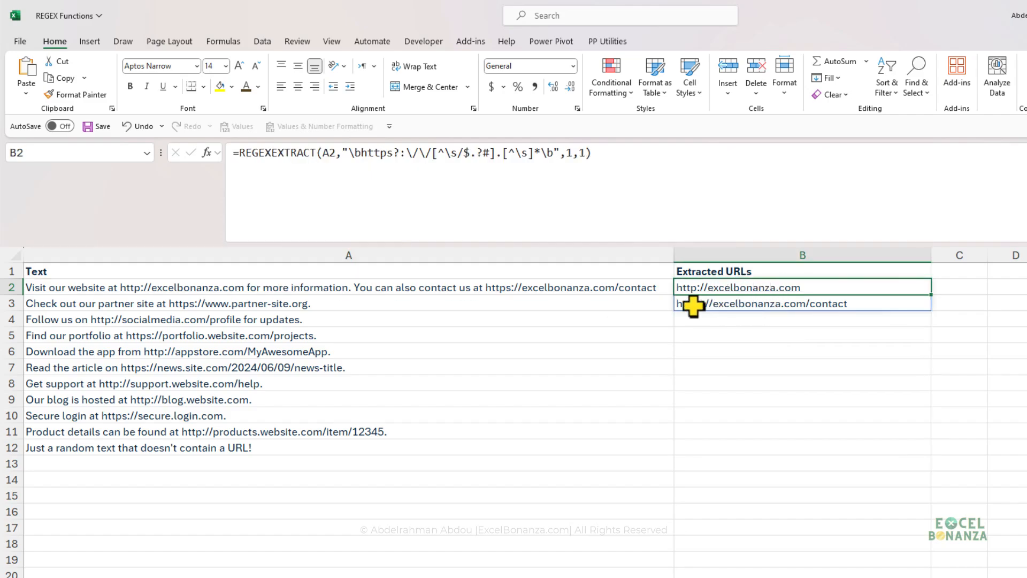
{"action": "left_click", "coordinate": [762, 308]}
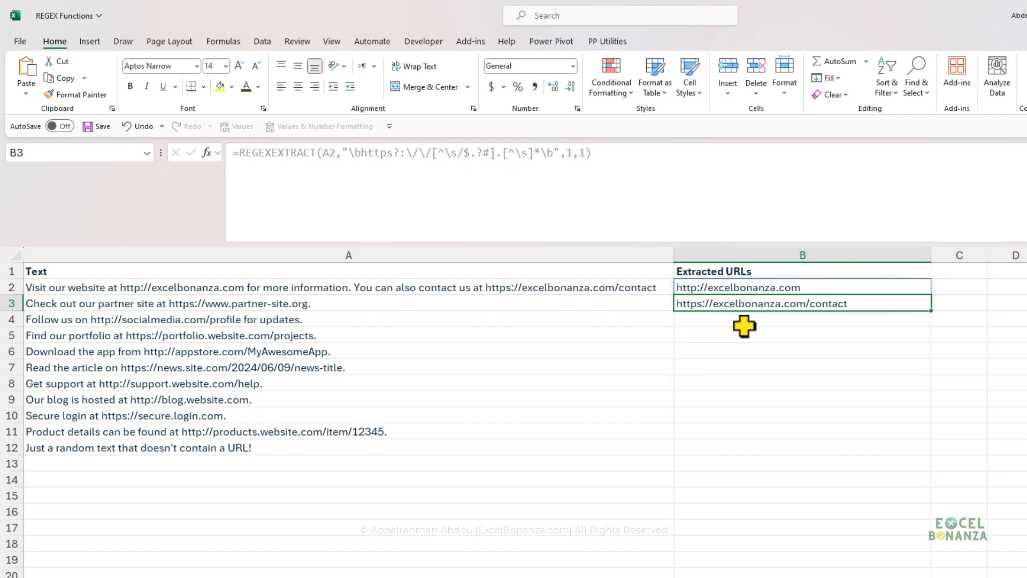
{"action": "left_click", "coordinate": [729, 288]}
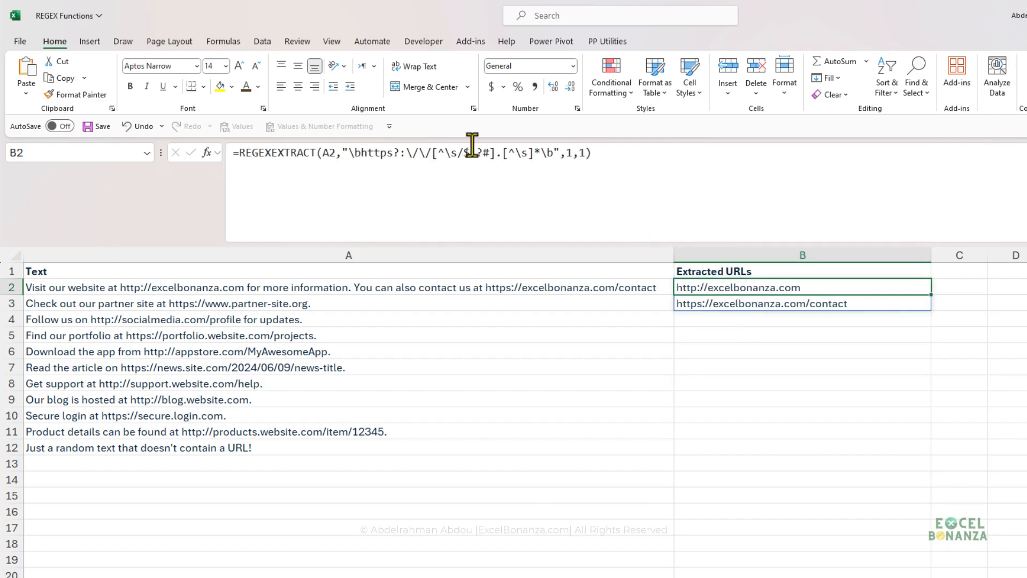
{"action": "left_click", "coordinate": [546, 155]}
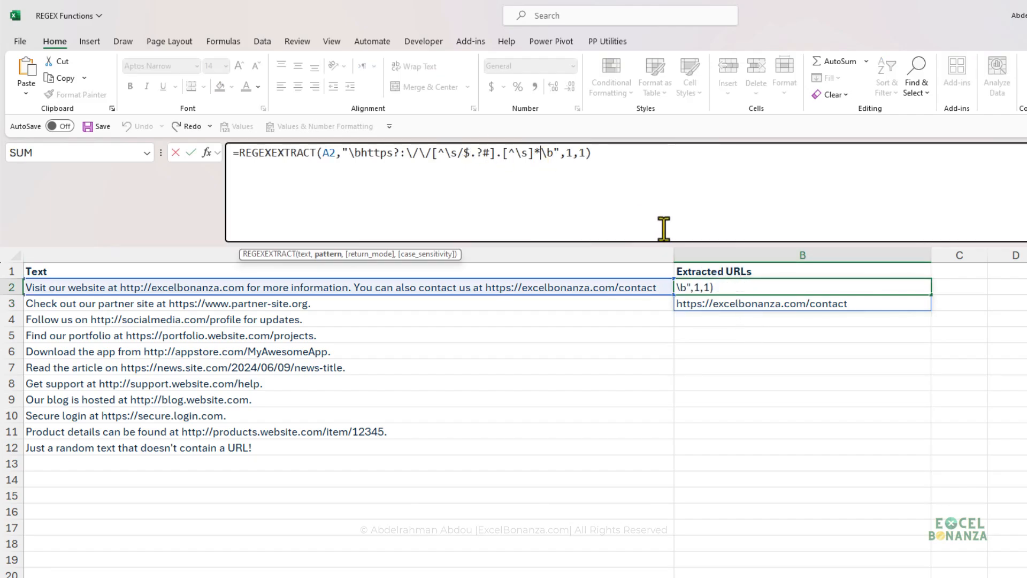
{"action": "key", "text": "Return"}
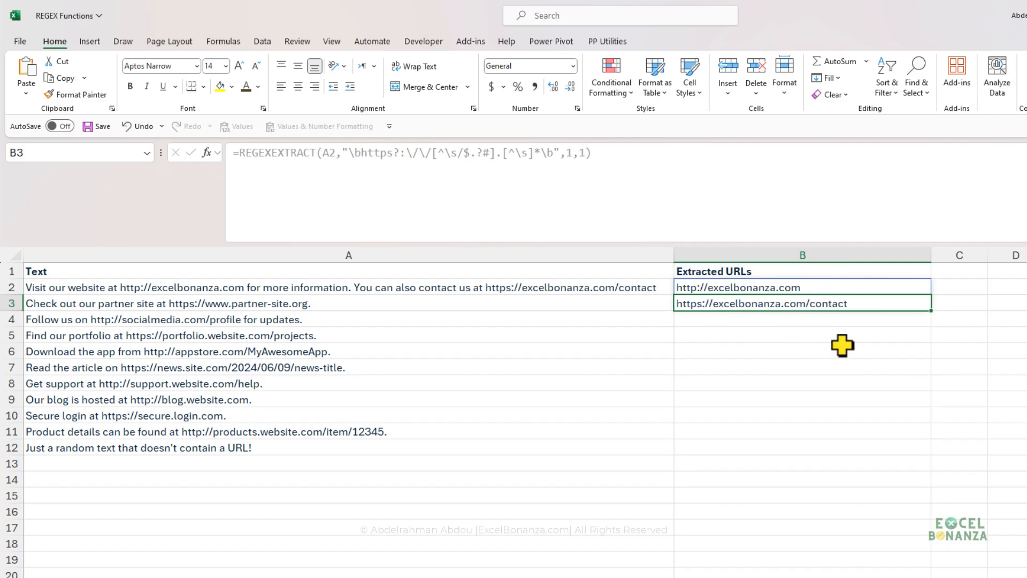
{"action": "left_click", "coordinate": [695, 287]}
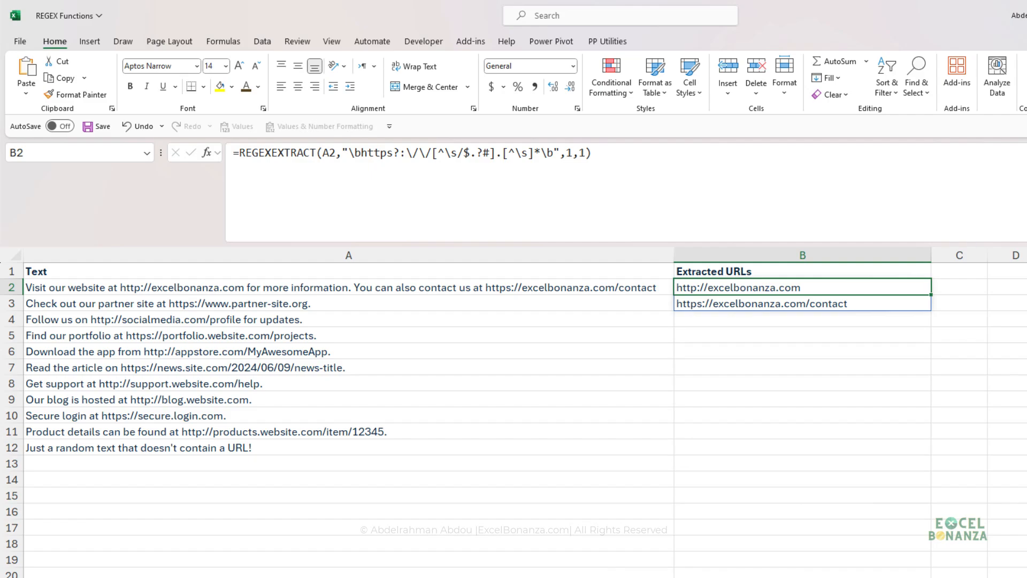
Step: Try pasting the alternative URL pattern https?://[\w.-]+(?:\.[\w.-]+)+ into B9, and discard the entry
{"action": "key", "text": "alt+Tab"}
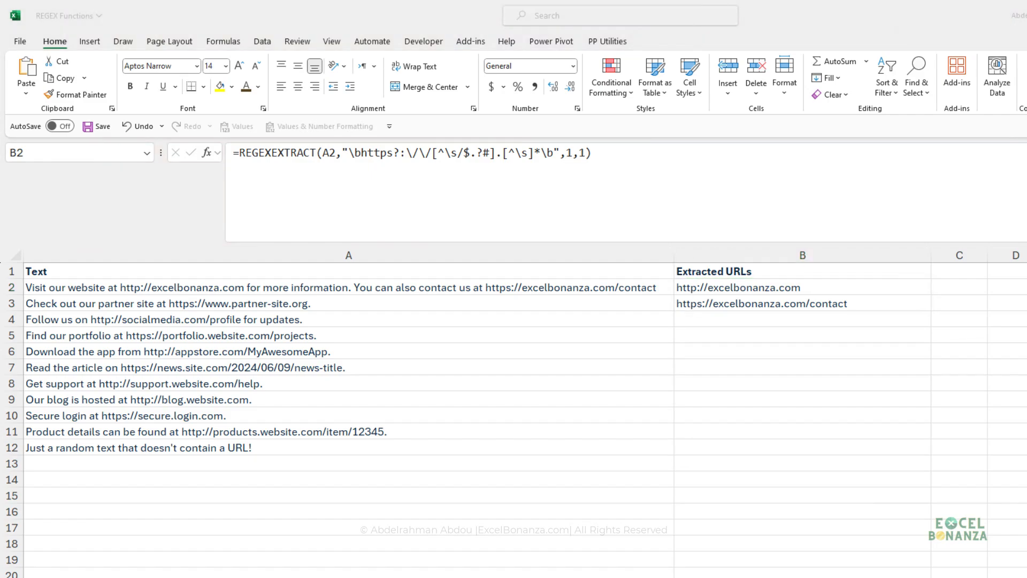
{"action": "key", "text": "alt+Tab"}
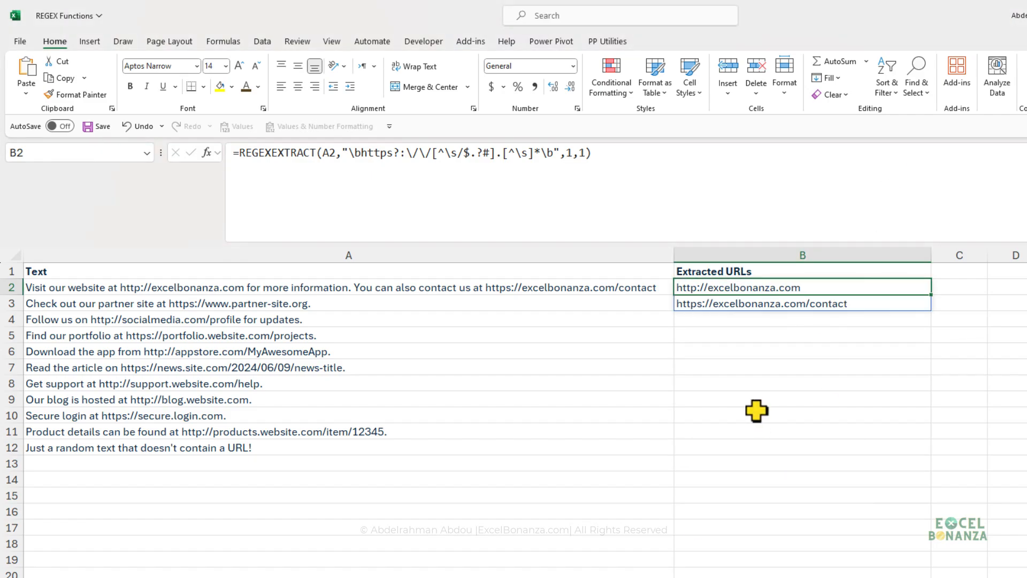
{"action": "left_click", "coordinate": [695, 425]}
{"action": "left_click", "coordinate": [942, 383]}
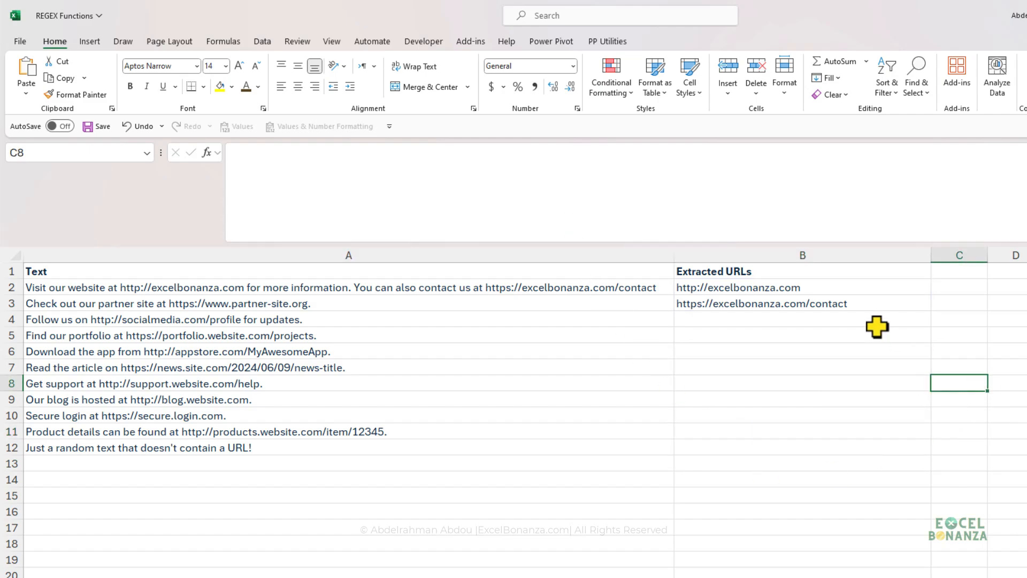
{"action": "left_click", "coordinate": [695, 399]}
{"action": "left_click", "coordinate": [521, 203]}
{"action": "key", "text": "ctrl+v"}
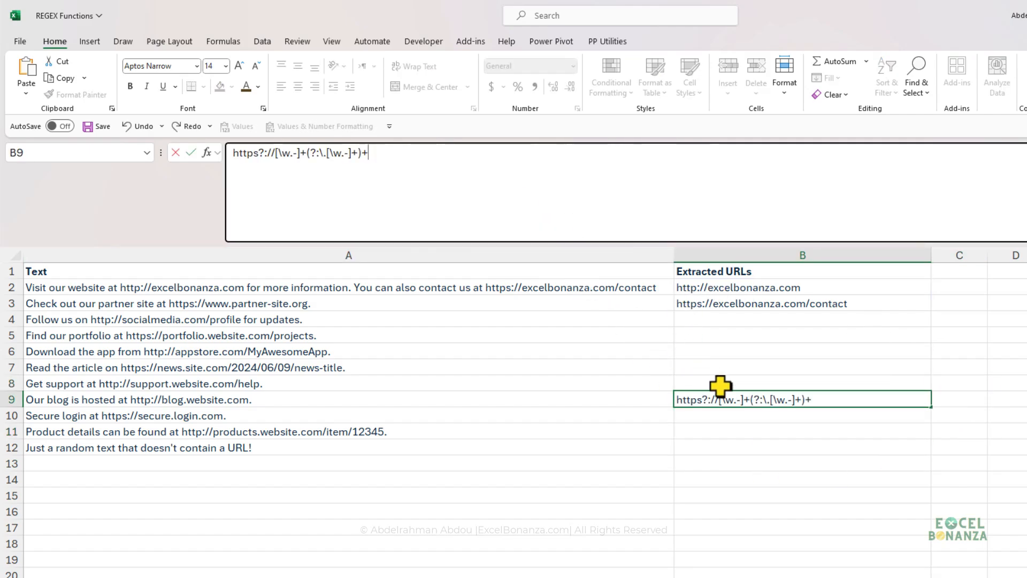
{"action": "left_click_drag", "start_coordinate": [368, 153], "coordinate": [213, 155]}
{"action": "left_click", "coordinate": [369, 160]}
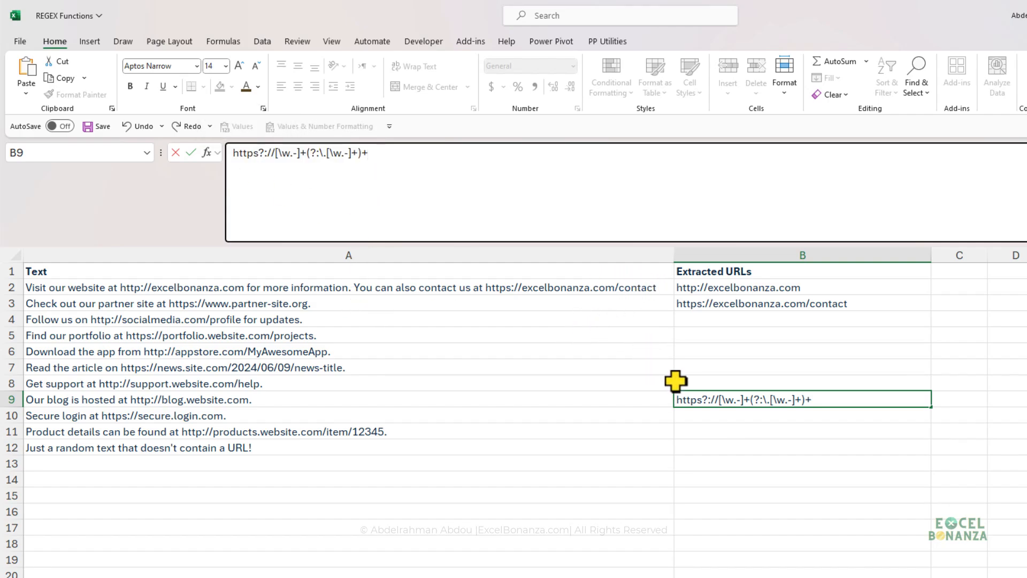
{"action": "key", "text": "Escape"}
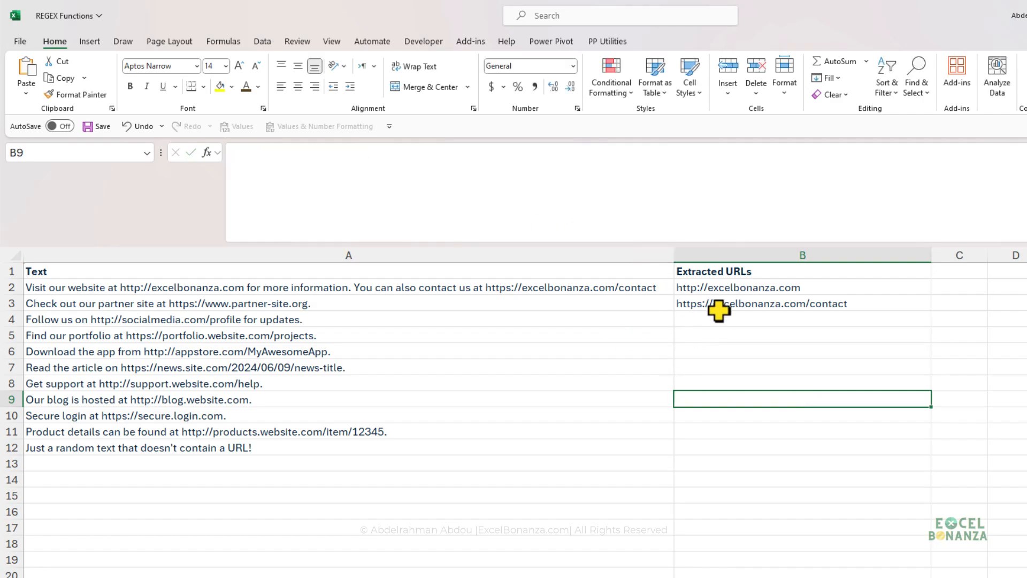
Step: Try to fill the REGEXEXTRACT formula from B2 down to B12, check the cells with errors, and undo the fill
{"action": "left_click", "coordinate": [717, 289]}
{"action": "left_click", "coordinate": [552, 153]}
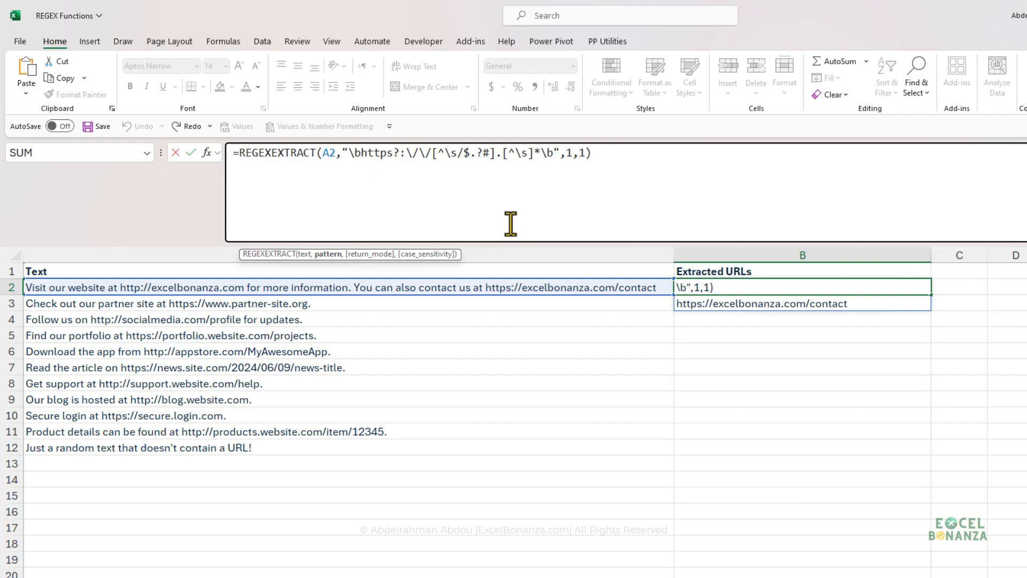
{"action": "key", "text": "ctrl+Return"}
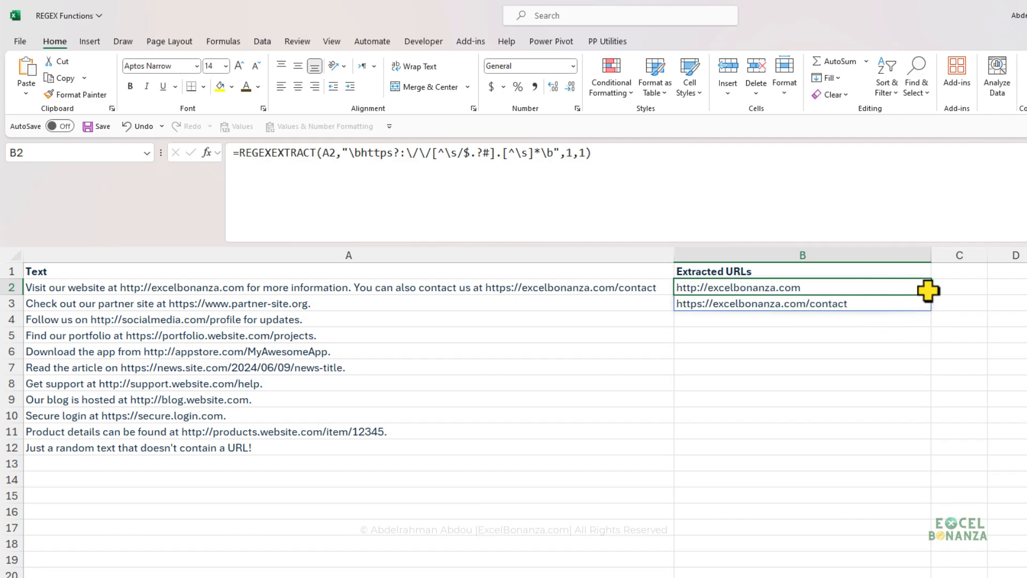
{"action": "left_click_drag", "start_coordinate": [930, 294], "coordinate": [874, 456]}
{"action": "left_click", "coordinate": [786, 319]}
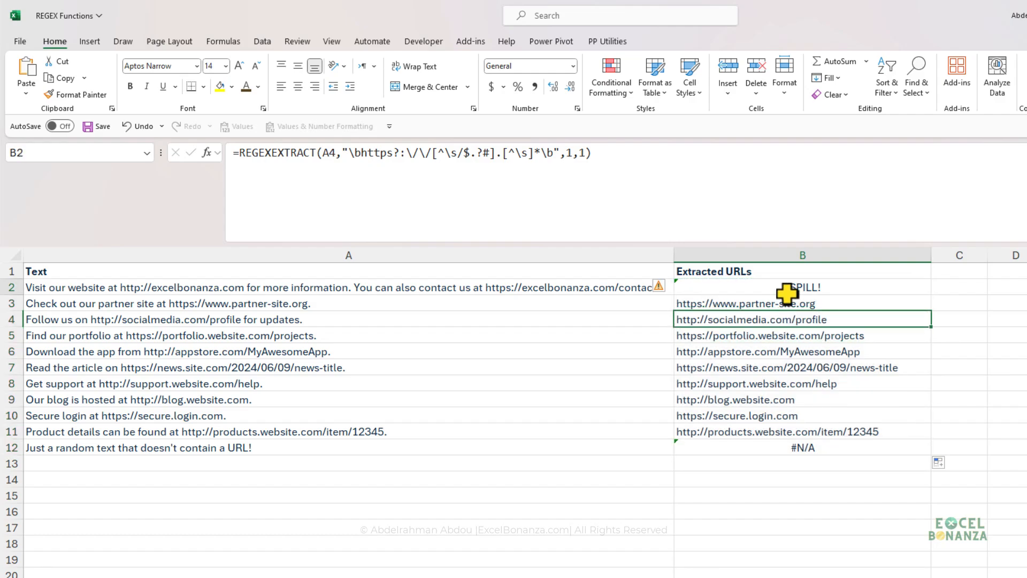
{"action": "left_click", "coordinate": [786, 293]}
{"action": "left_click", "coordinate": [780, 320]}
{"action": "left_click", "coordinate": [775, 448]}
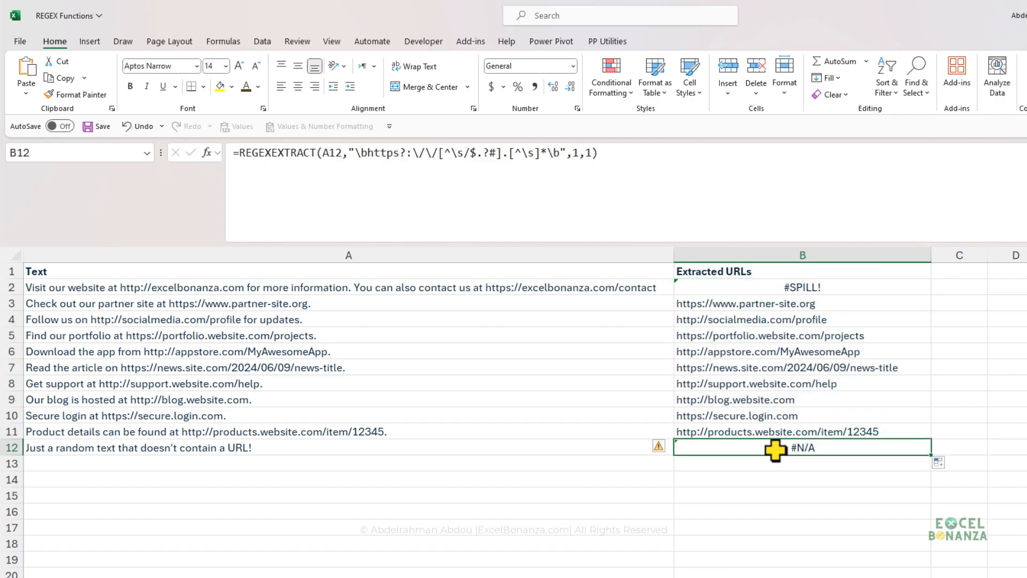
{"action": "left_click", "coordinate": [448, 453]}
{"action": "left_click", "coordinate": [797, 452]}
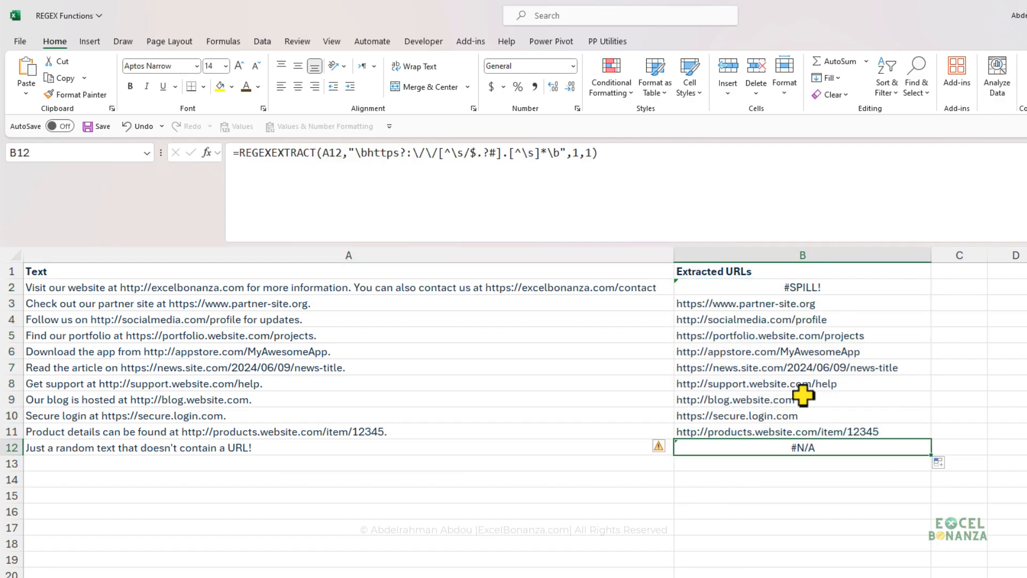
{"action": "key", "text": "ctrl+z"}
Step: Wrap B2's REGEXEXTRACT formula in TEXTJOIN with the delimiter ", " and ignore_empty TRUE, and enter it
{"action": "left_click", "coordinate": [722, 287]}
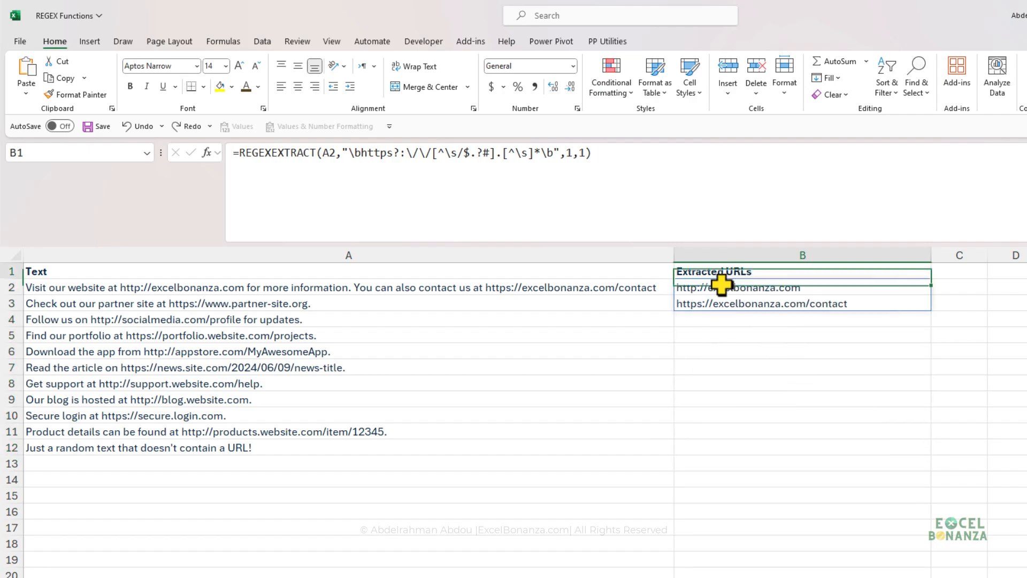
{"action": "left_click", "coordinate": [244, 158]}
{"action": "type", "text": "textk"}
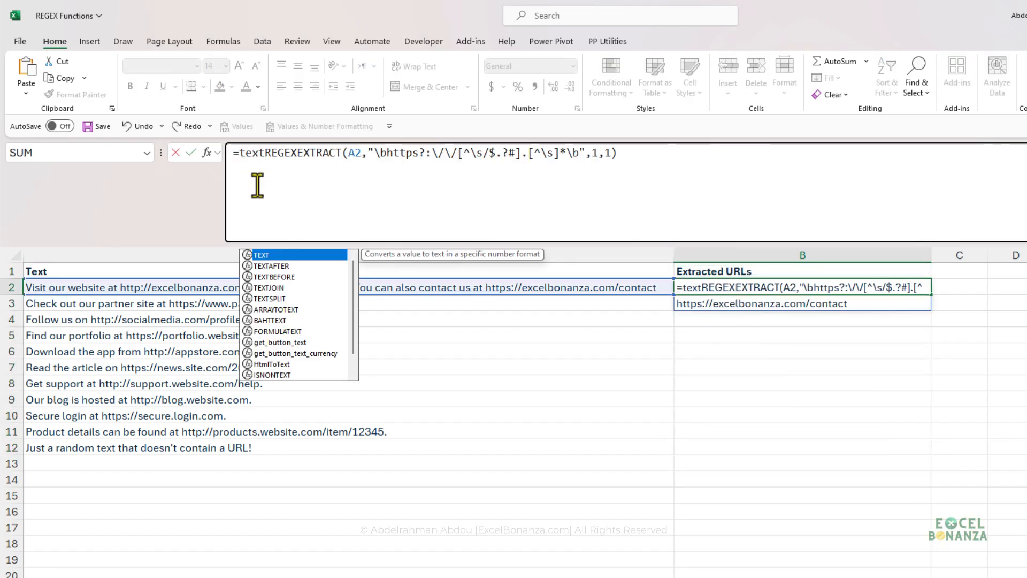
{"action": "key", "text": "BackSpace"}
{"action": "key", "text": "Tab"}
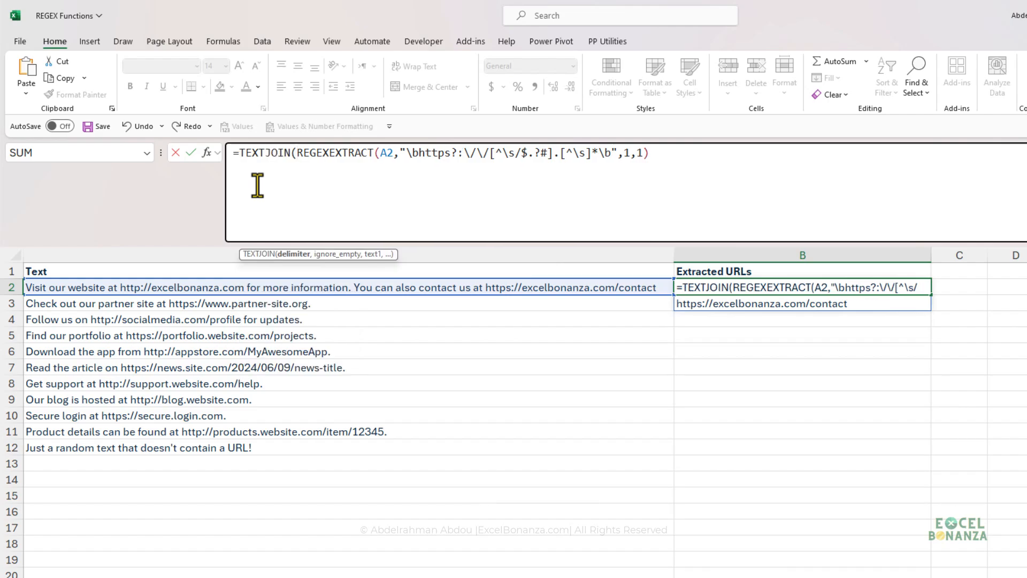
{"action": "type", "text": "\", \","}
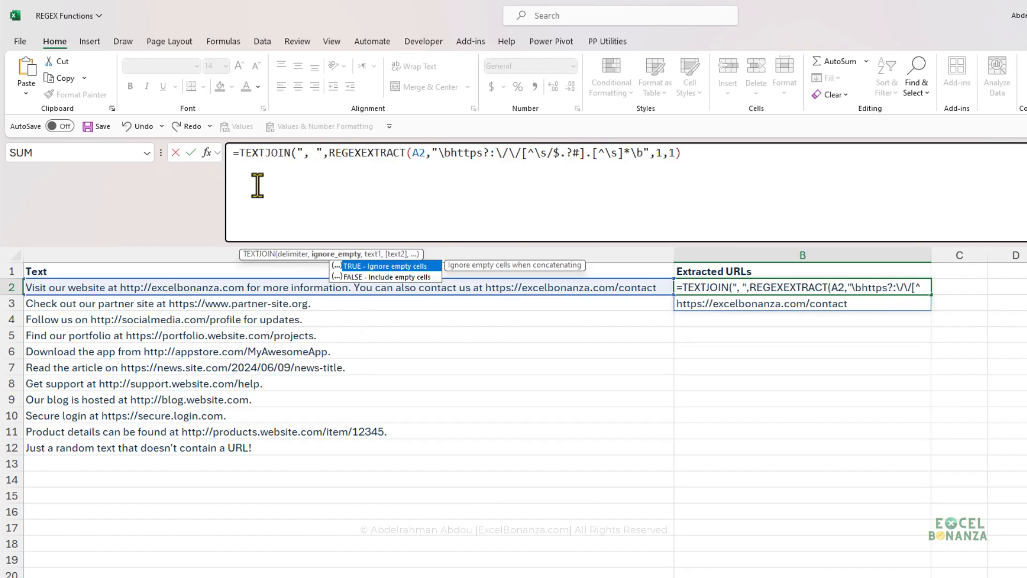
{"action": "key", "text": "Tab"}
{"action": "type", "text": ","}
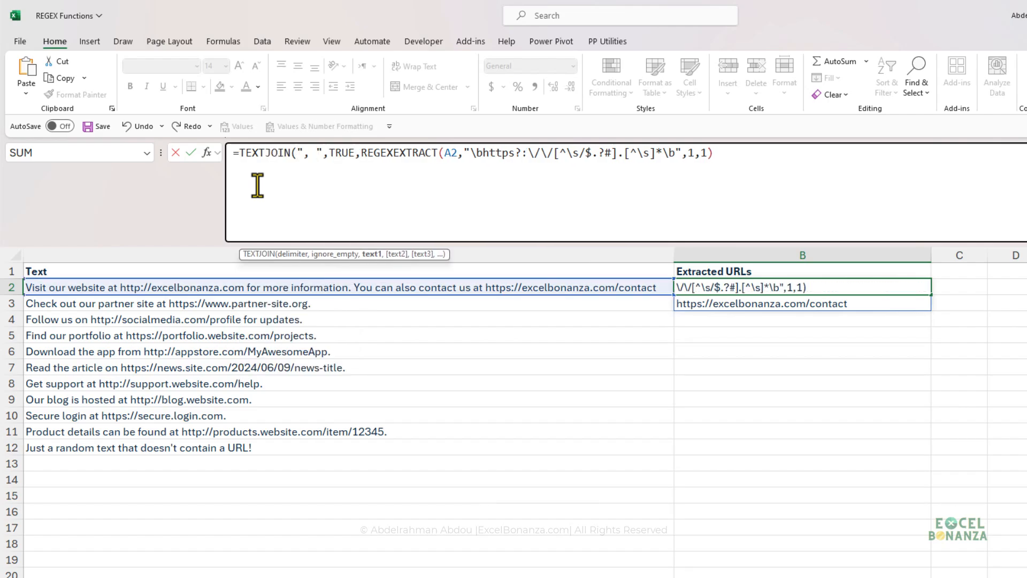
{"action": "key", "text": "Return"}
Step: Fit column B to its contents, fill the TEXTJOIN formula from B2 down to B12, and check B12 against A12
{"action": "left_click", "coordinate": [859, 290]}
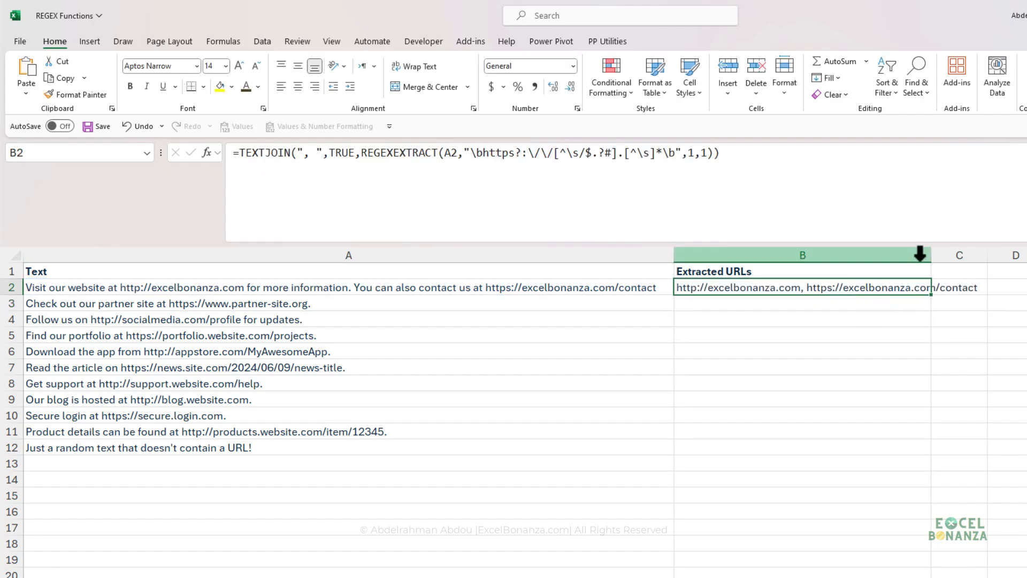
{"action": "double_click", "coordinate": [930, 257]}
{"action": "left_click", "coordinate": [957, 443], "text": "shift"}
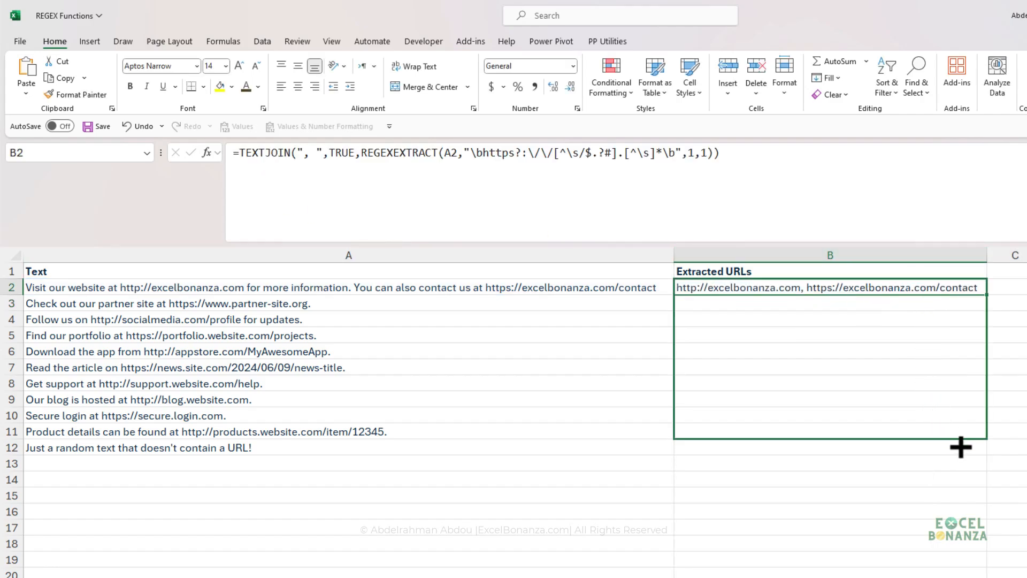
{"action": "key", "text": "ctrl+d"}
{"action": "left_click", "coordinate": [748, 449]}
{"action": "key", "text": "ctrl+z"}
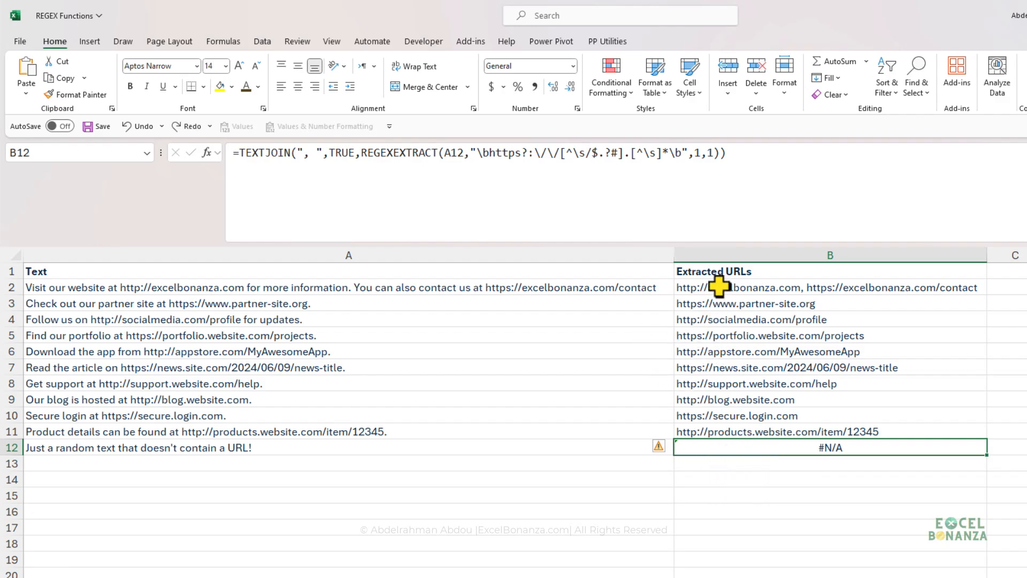
{"action": "left_click", "coordinate": [251, 448]}
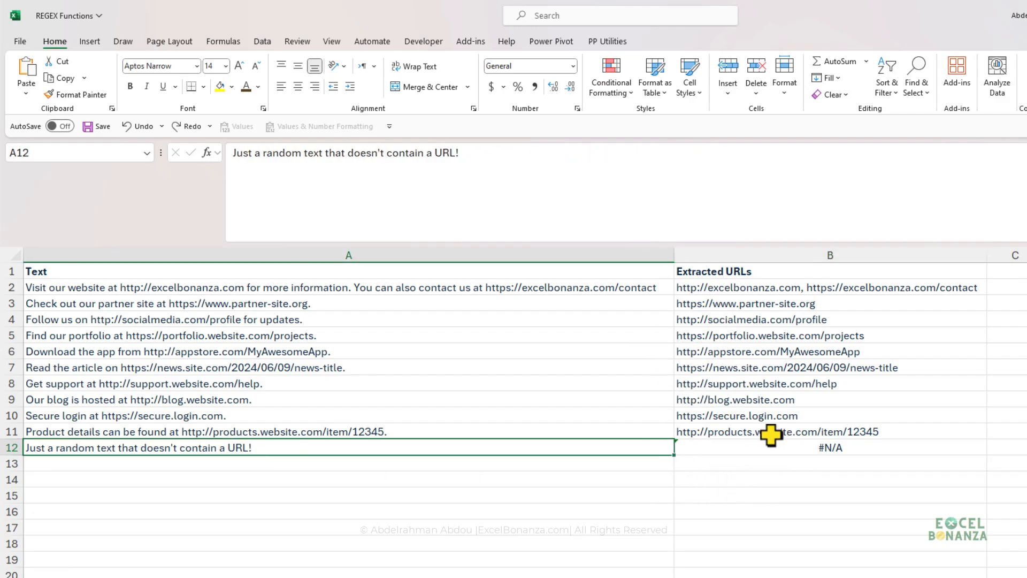
{"action": "left_click", "coordinate": [708, 431]}
Step: Wrap B2's TEXTJOIN formula in IFERROR with an empty string "" as value_if_error, and enter it
{"action": "left_click", "coordinate": [730, 289]}
{"action": "left_click", "coordinate": [237, 154]}
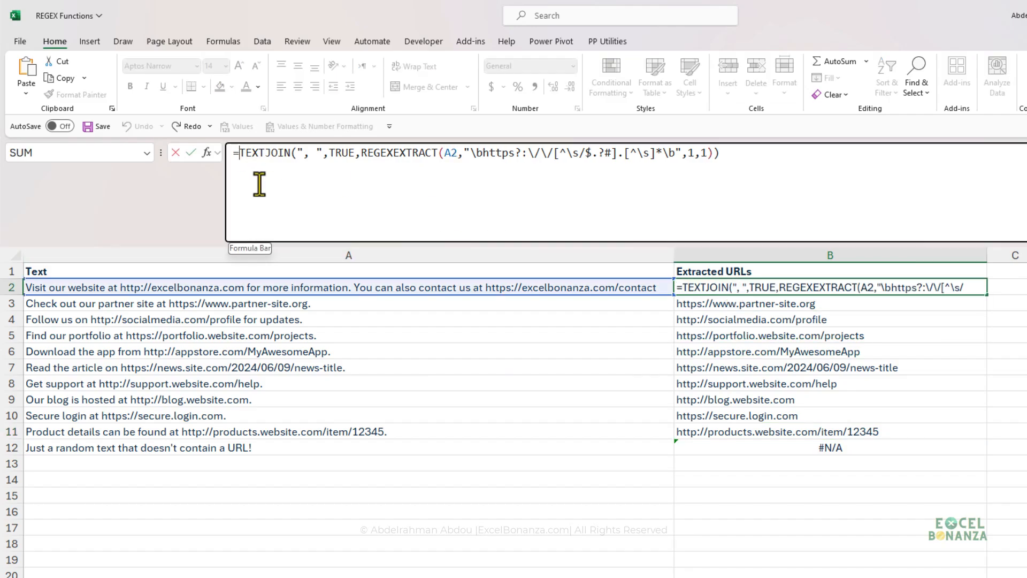
{"action": "type", "text": "ifer"}
{"action": "key", "text": "Tab"}
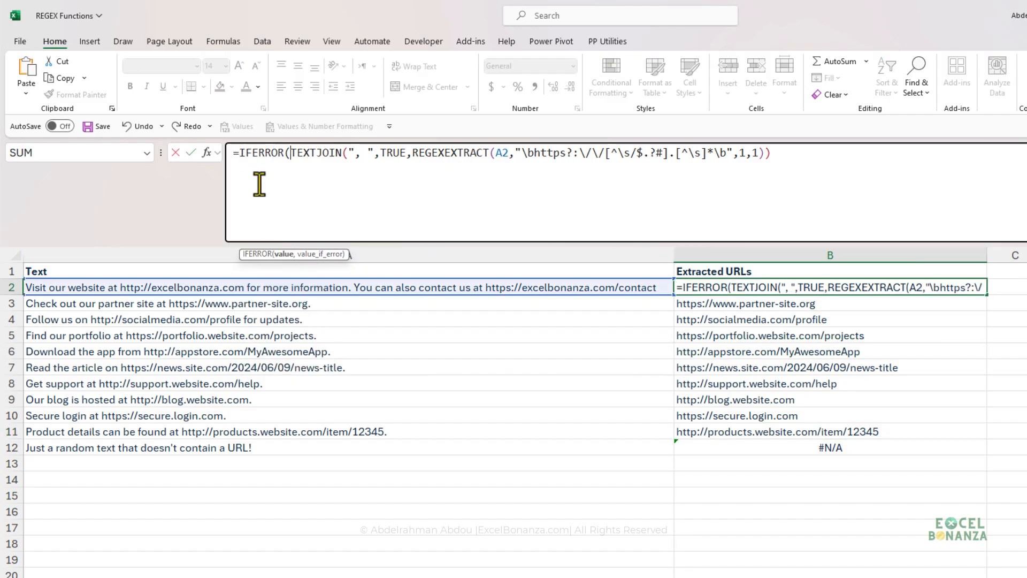
{"action": "key", "text": "End"}
{"action": "type", "text": ",\"\")"}
{"action": "key", "text": "Return"}
Step: Fill the IFERROR formula from B2 down to B12 and check the formulas in B12 and B2
{"action": "left_click_drag", "start_coordinate": [986, 296], "coordinate": [947, 454]}
{"action": "left_click", "coordinate": [793, 464]}
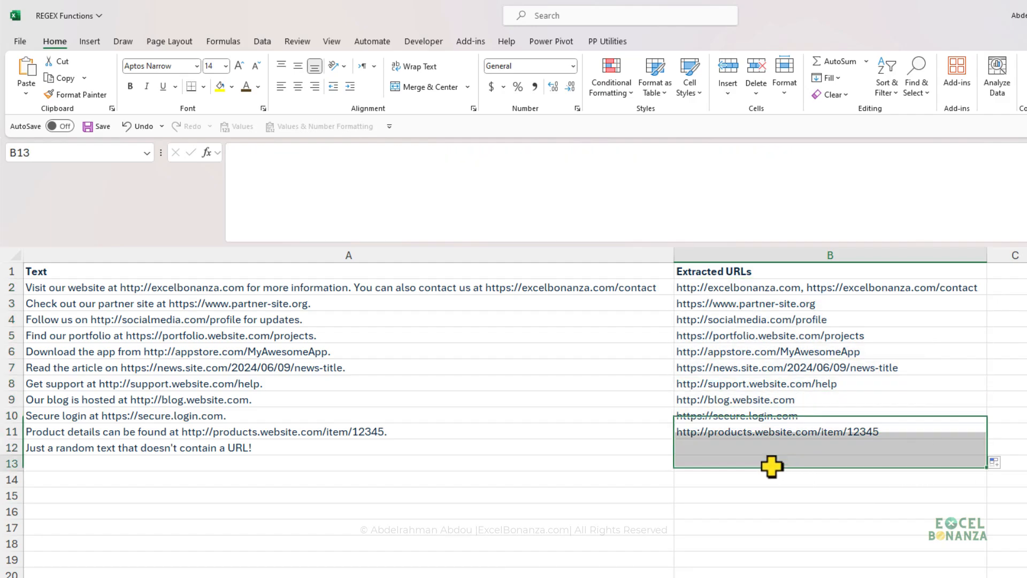
{"action": "key", "text": "Up"}
{"action": "key", "text": "Up"}
{"action": "key", "text": "Down"}
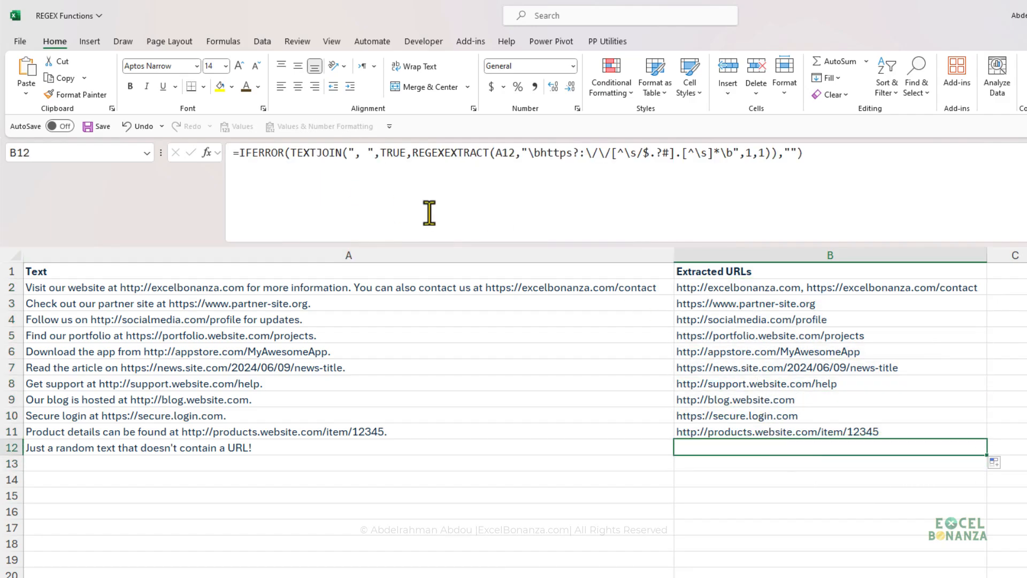
{"action": "left_click", "coordinate": [692, 287]}
{"action": "left_click", "coordinate": [334, 155]}
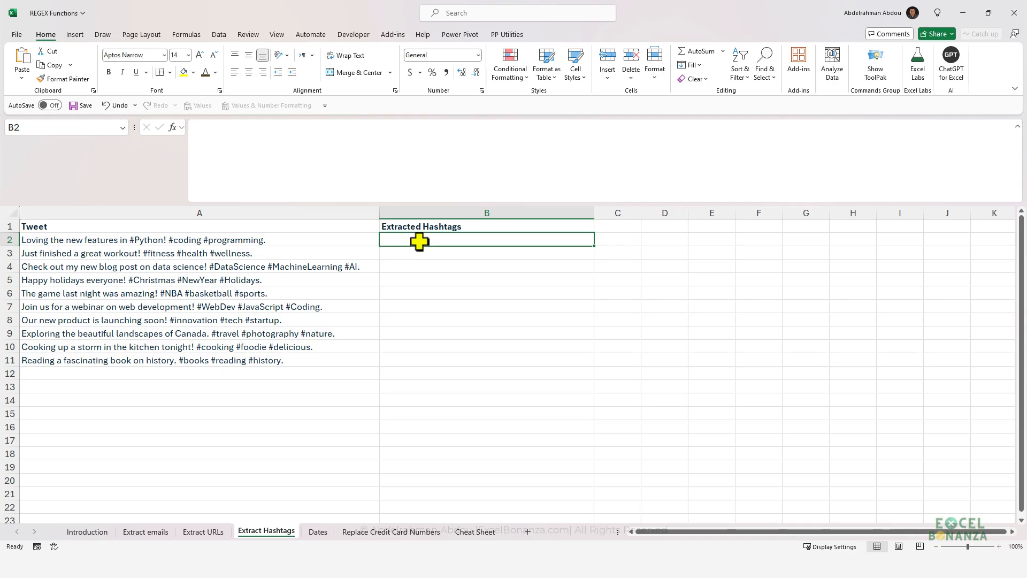
Step: Begin a REGEXEXTRACT formula in B2 of the Extract Hashtags sheet with A2 as the text and "#\w+" as the pattern
{"action": "type", "text": "=regex"}
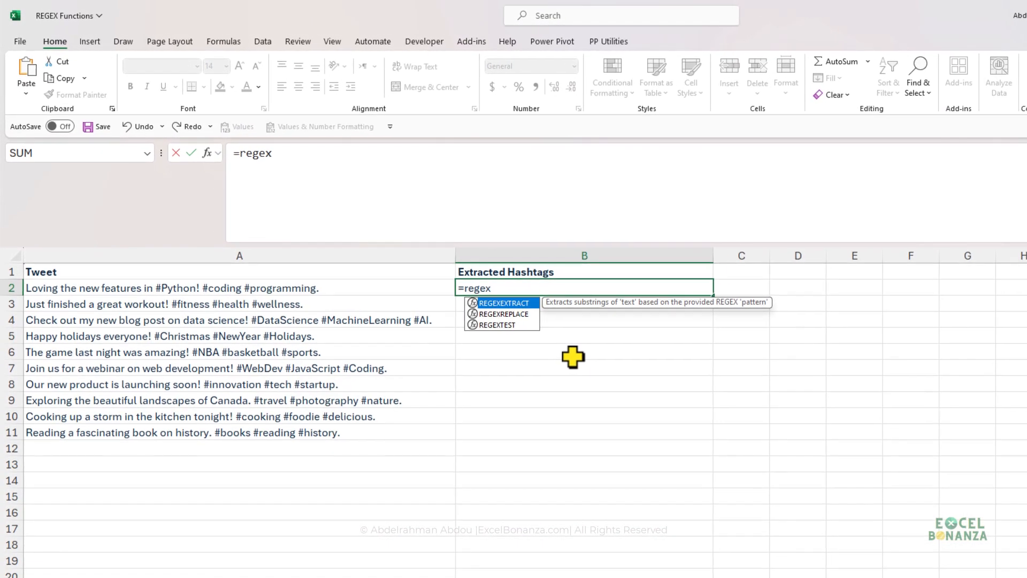
{"action": "key", "text": "Tab"}
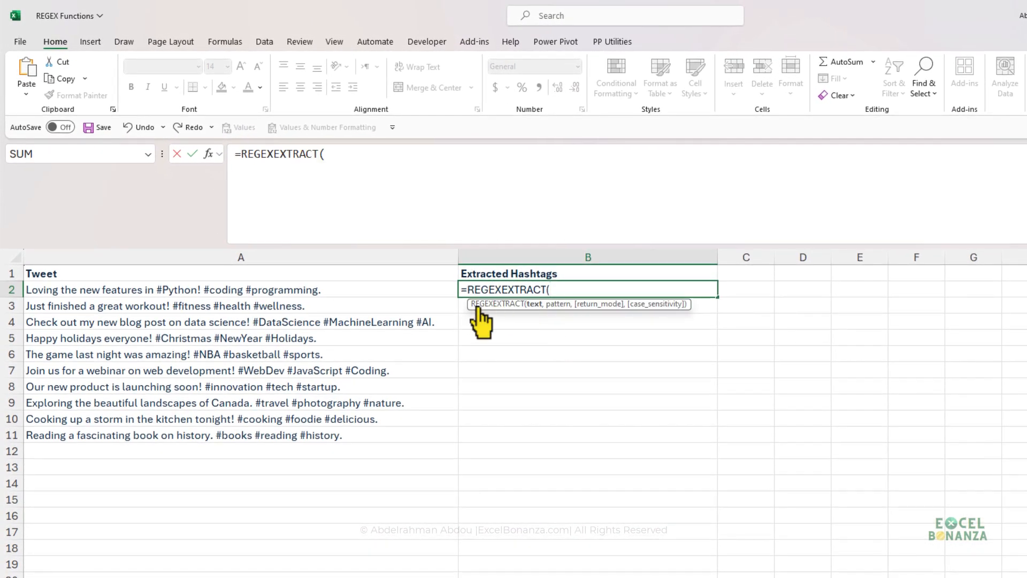
{"action": "left_click", "coordinate": [335, 292]}
{"action": "type", "text": ","}
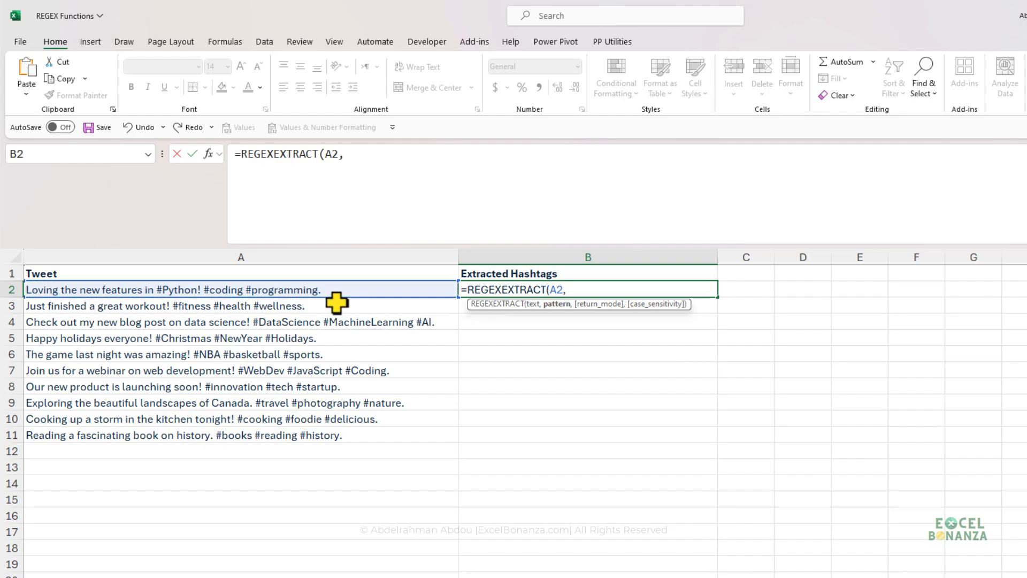
{"action": "key", "text": "alt+Tab"}
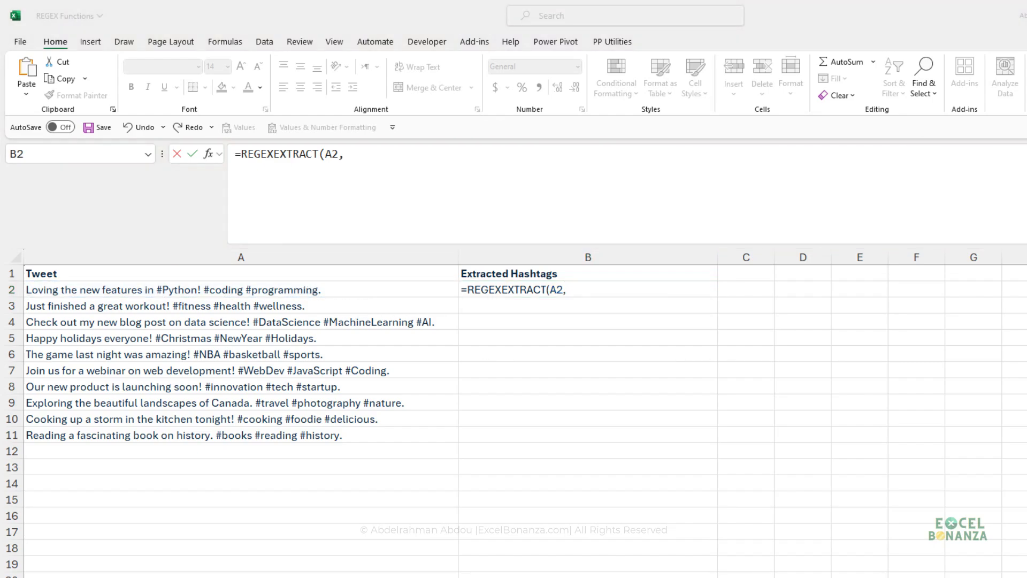
{"action": "left_click", "coordinate": [414, 156]}
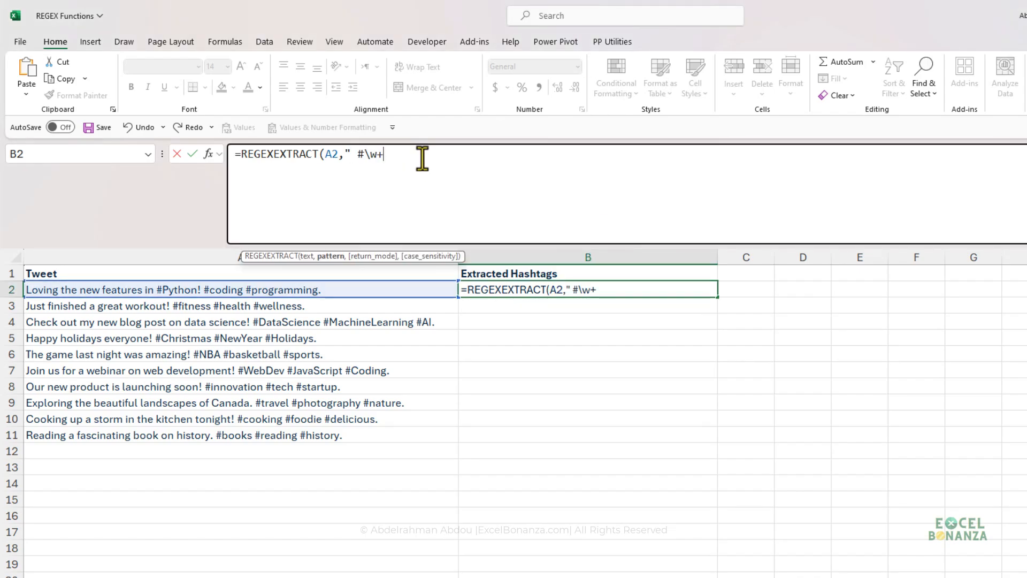
{"action": "left_click", "coordinate": [357, 155]}
{"action": "key", "text": "BackSpace"}
{"action": "type", "text": ","}
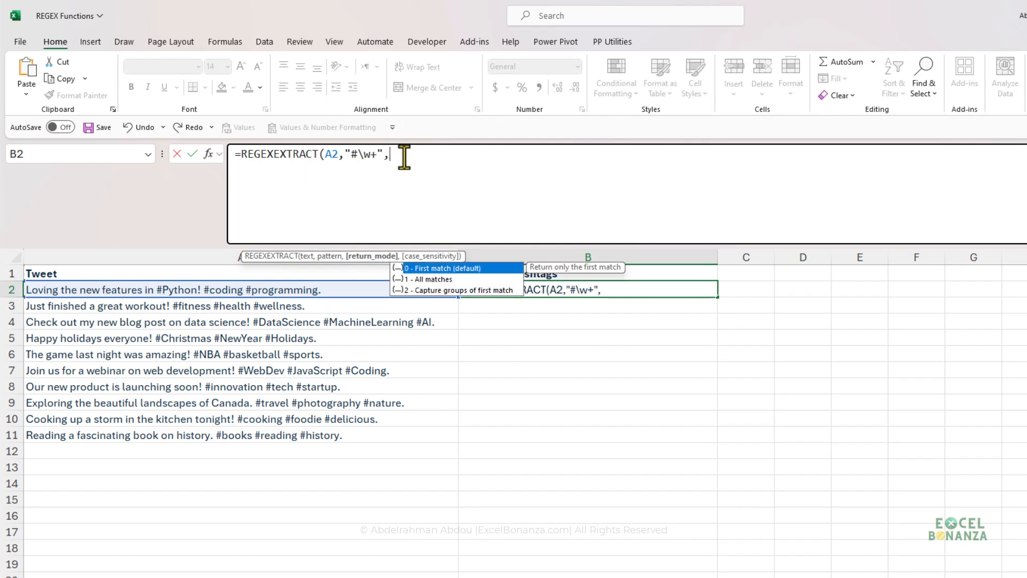
Step: Complete B2's REGEXEXTRACT formula with return_mode 1 and case_sensitivity 1, and compare the extracted hashtags with the tweet in A2
{"action": "type", "text": "1"}
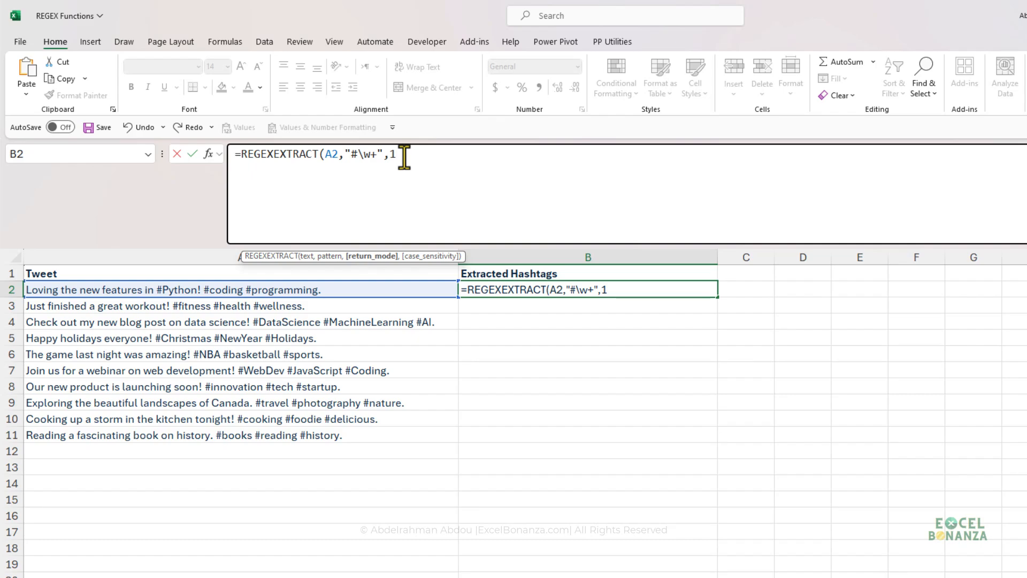
{"action": "type", "text": ","}
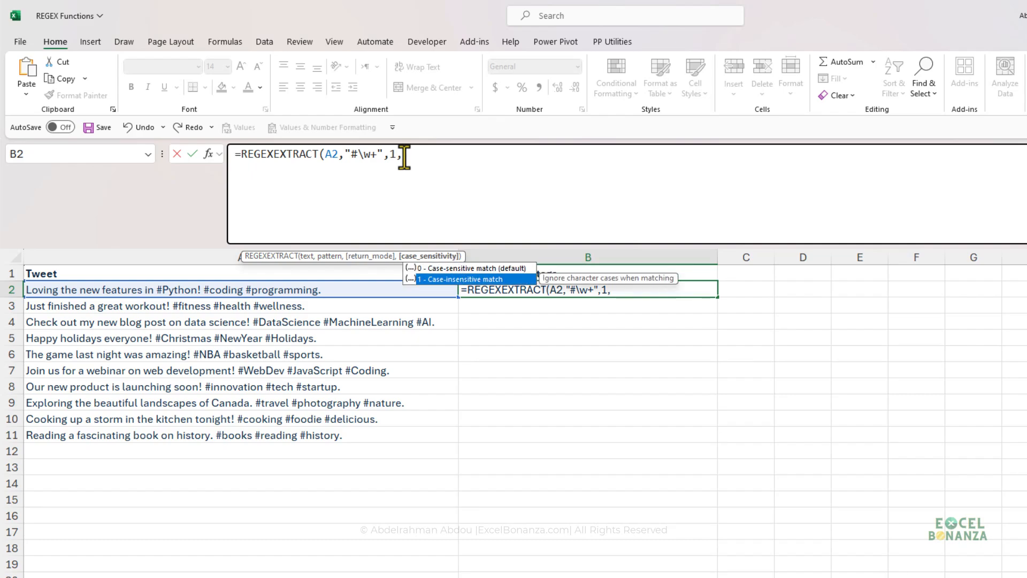
{"action": "key", "text": "Escape"}
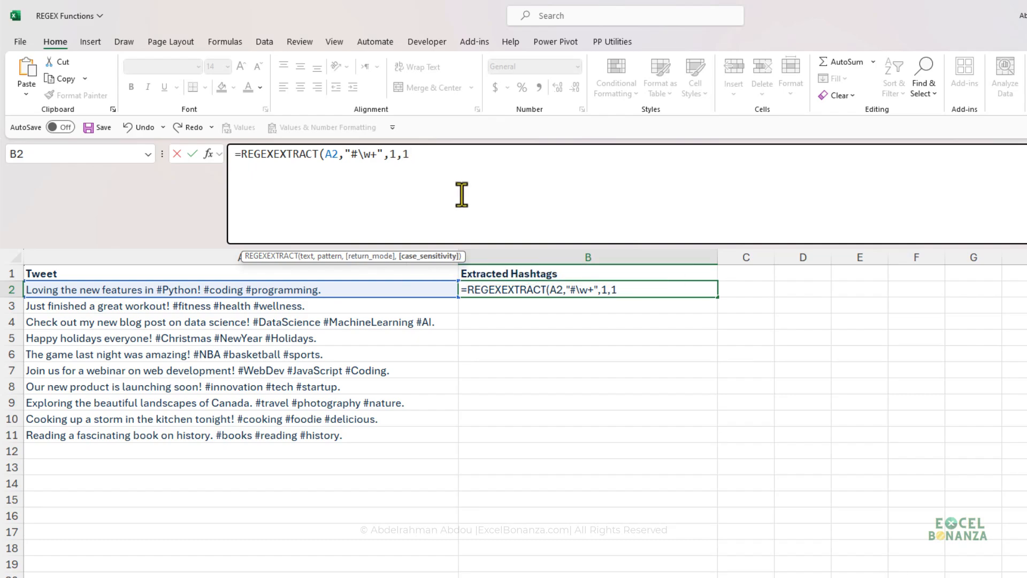
{"action": "type", "text": "1)"}
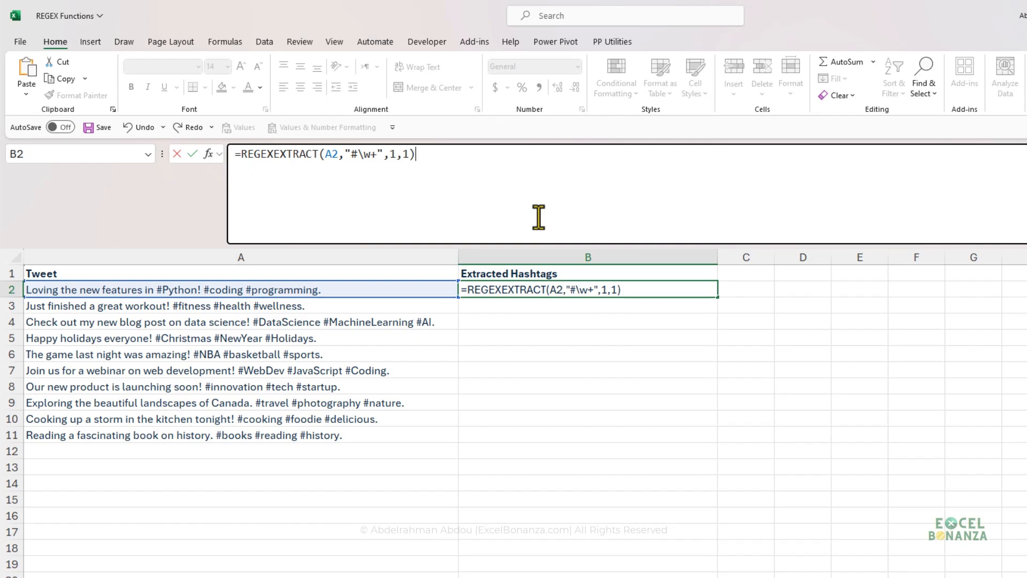
{"action": "key", "text": "Return"}
{"action": "left_click", "coordinate": [532, 292]}
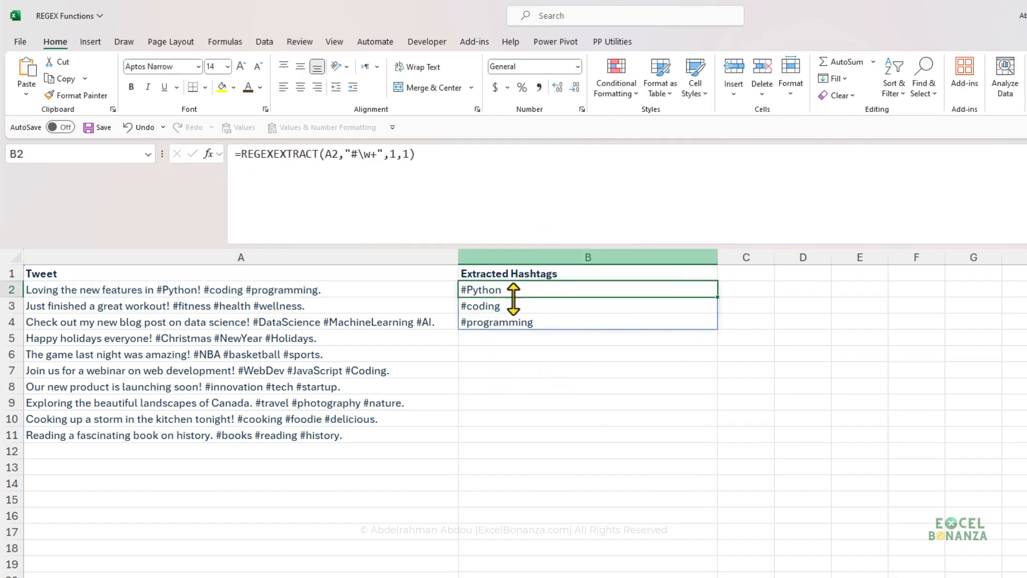
{"action": "left_click", "coordinate": [262, 292]}
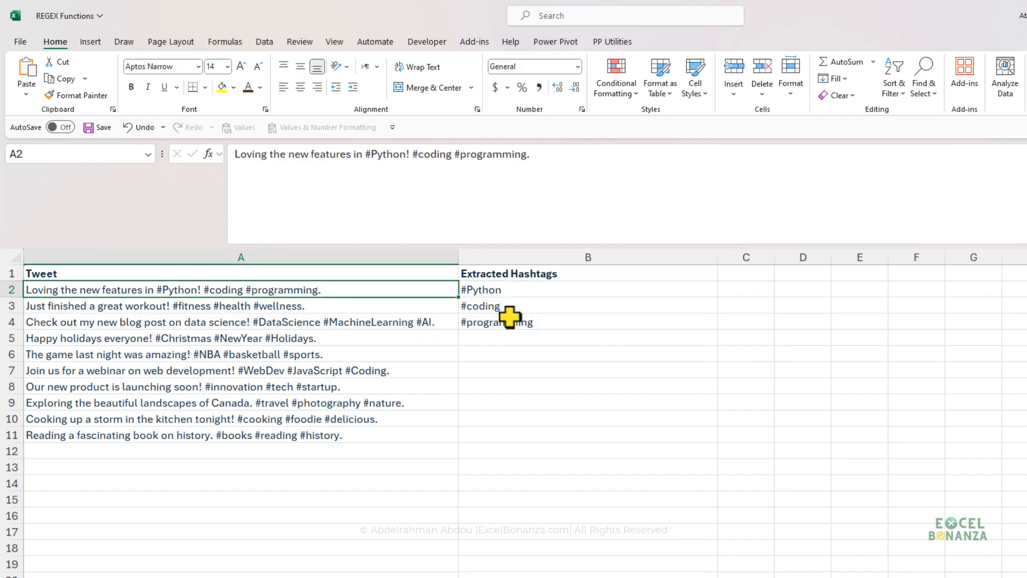
Step: Wrap B2's hashtag REGEXEXTRACT formula in TEXTJOIN with the delimiter ", " and ignore_empty TRUE, and enter it
{"action": "left_click", "coordinate": [518, 291]}
{"action": "left_click", "coordinate": [242, 155]}
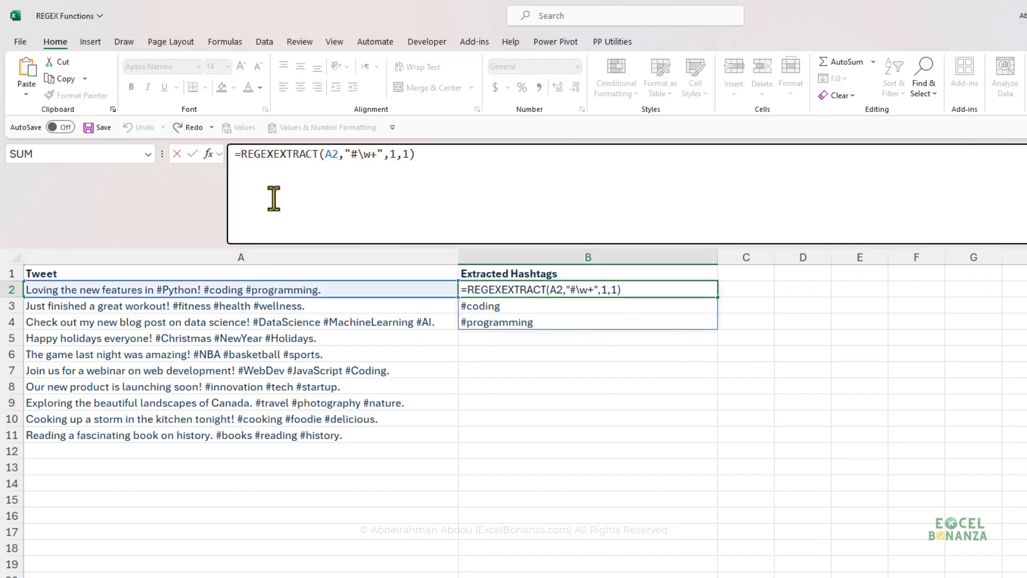
{"action": "type", "text": "textjion"}
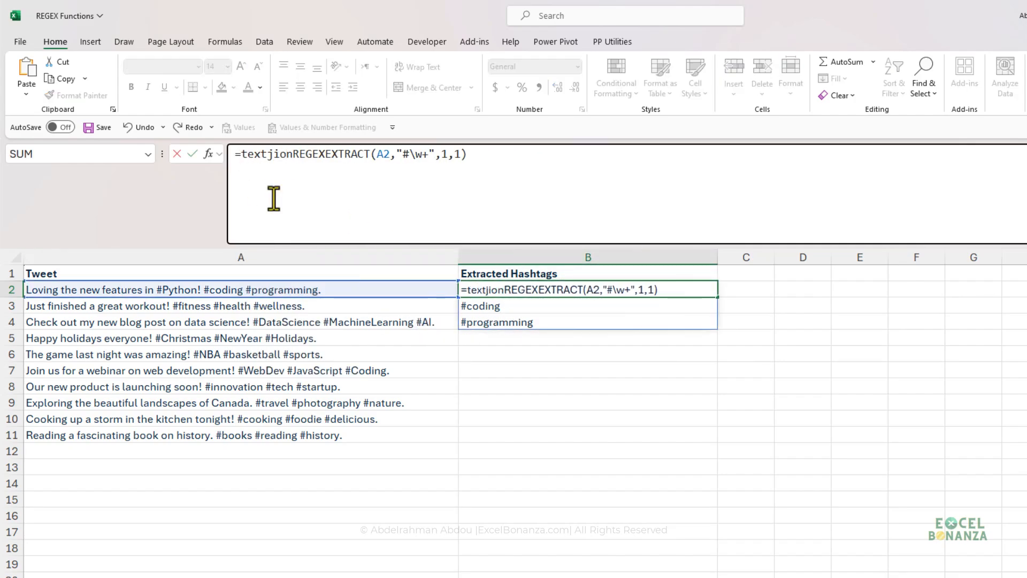
{"action": "key", "text": "BackSpace"}
{"action": "key", "text": "BackSpace"}
{"action": "key", "text": "BackSpace"}
{"action": "type", "text": "oin"}
{"action": "key", "text": "Tab"}
{"action": "type", "text": "\","}
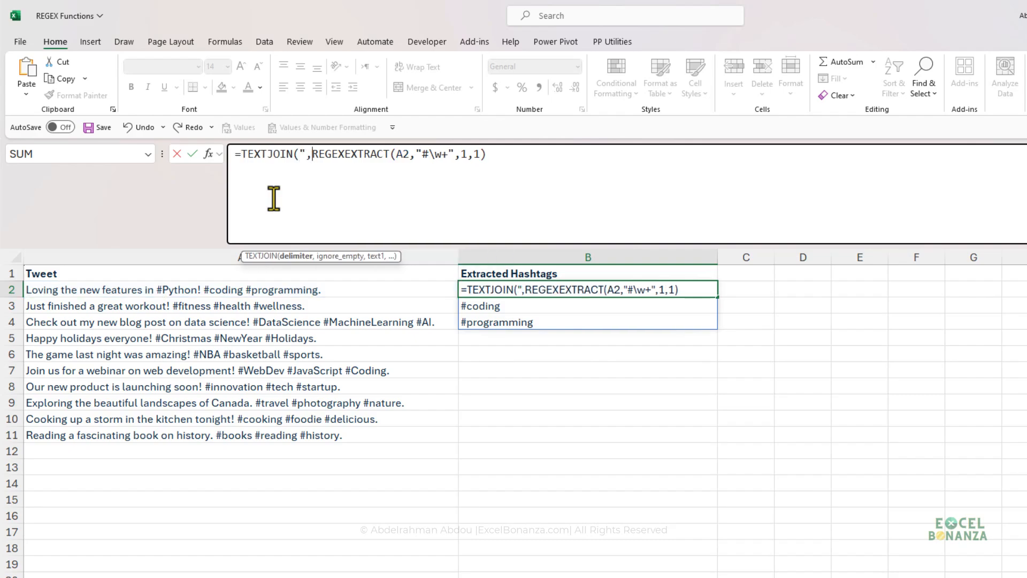
{"action": "type", "text": " \""}
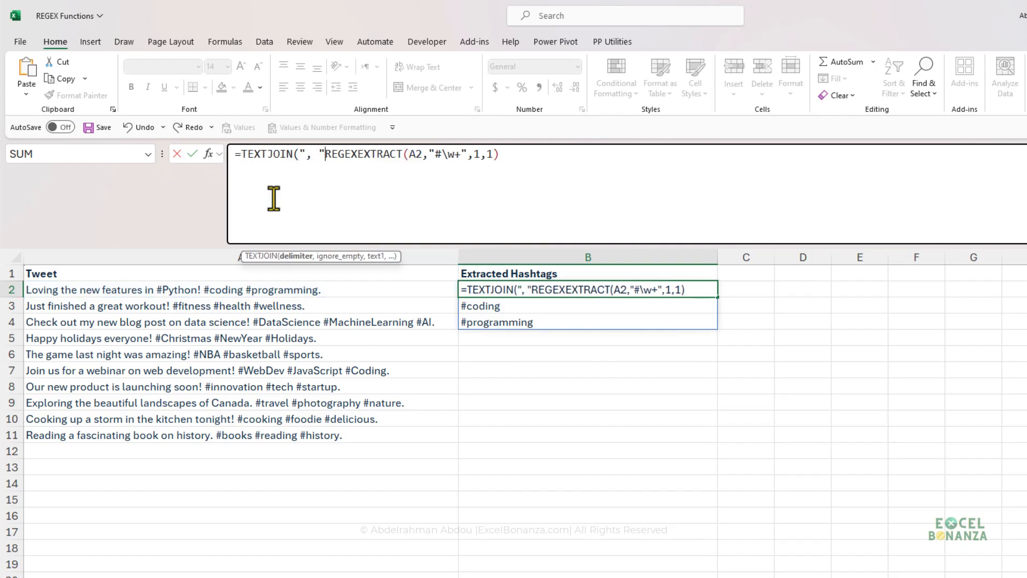
{"action": "type", "text": ","}
{"action": "key", "text": "Tab"}
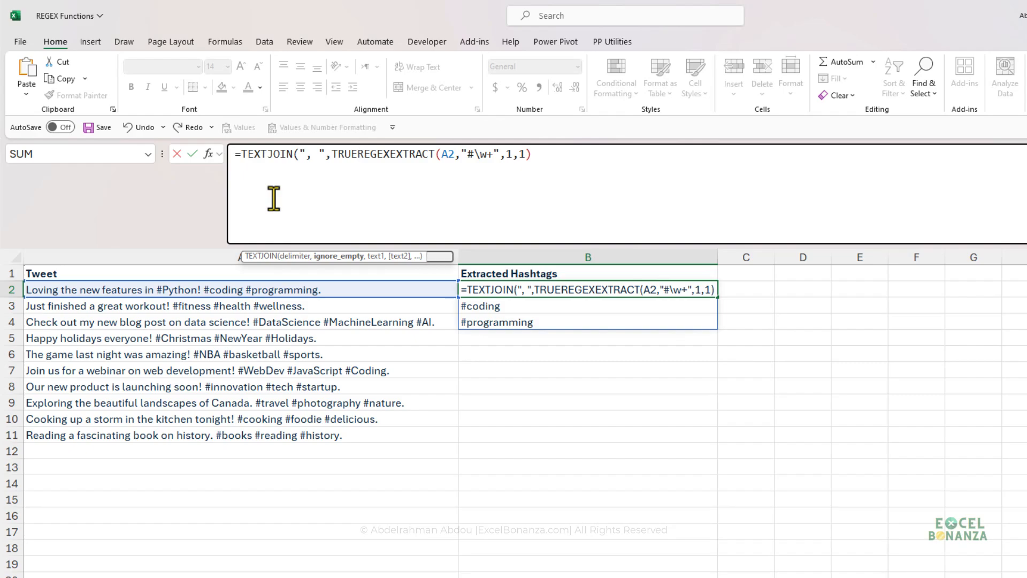
{"action": "type", "text": ",1)"}
{"action": "key", "text": "Return"}
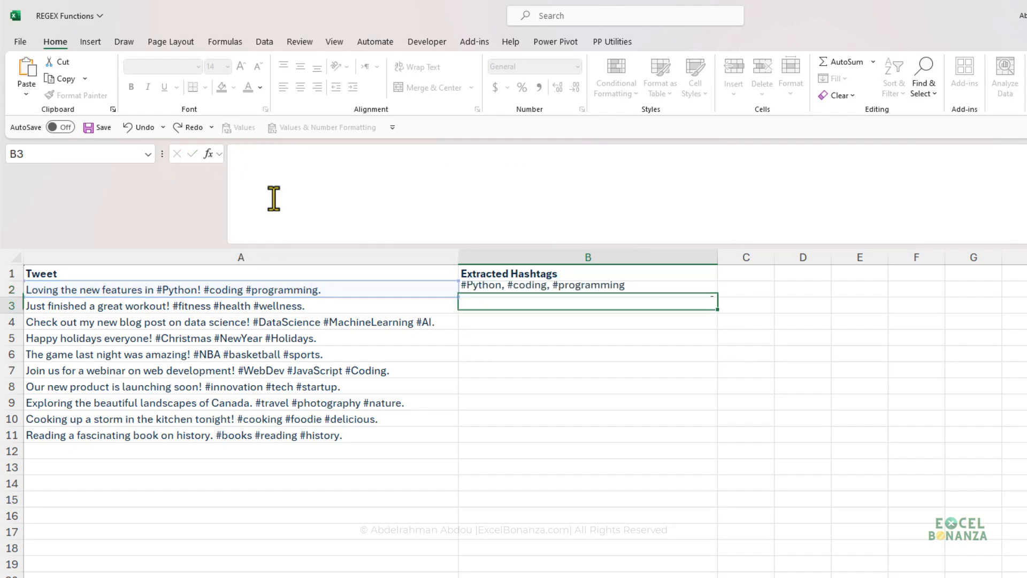
Step: Fill the TEXTJOIN formula from B2 down to B11 and check the extracted hashtags in the last rows
{"action": "left_click", "coordinate": [709, 291]}
{"action": "left_click_drag", "start_coordinate": [719, 299], "coordinate": [690, 438]}
{"action": "left_click", "coordinate": [604, 450]}
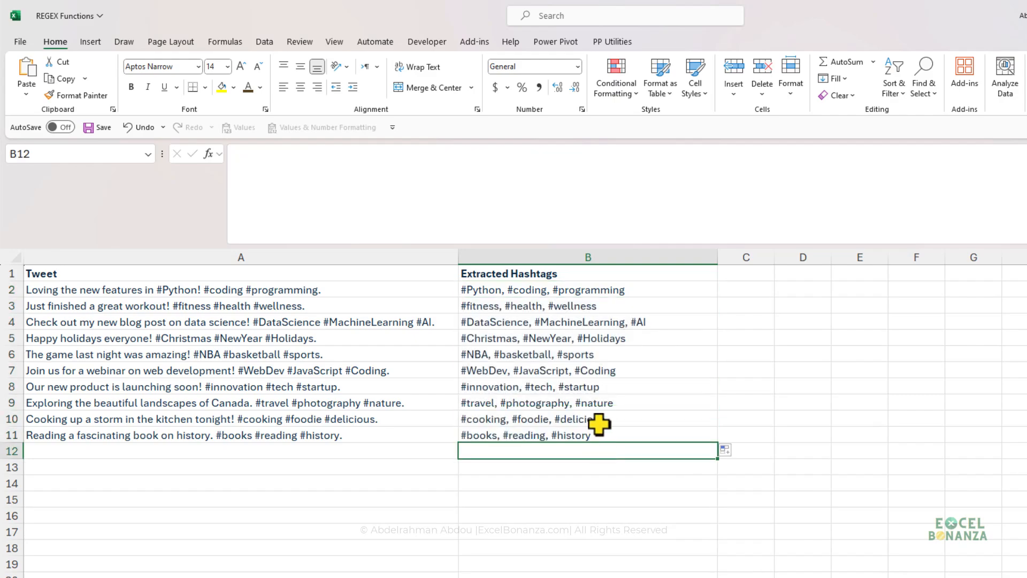
{"action": "left_click", "coordinate": [600, 422]}
{"action": "left_click", "coordinate": [627, 437]}
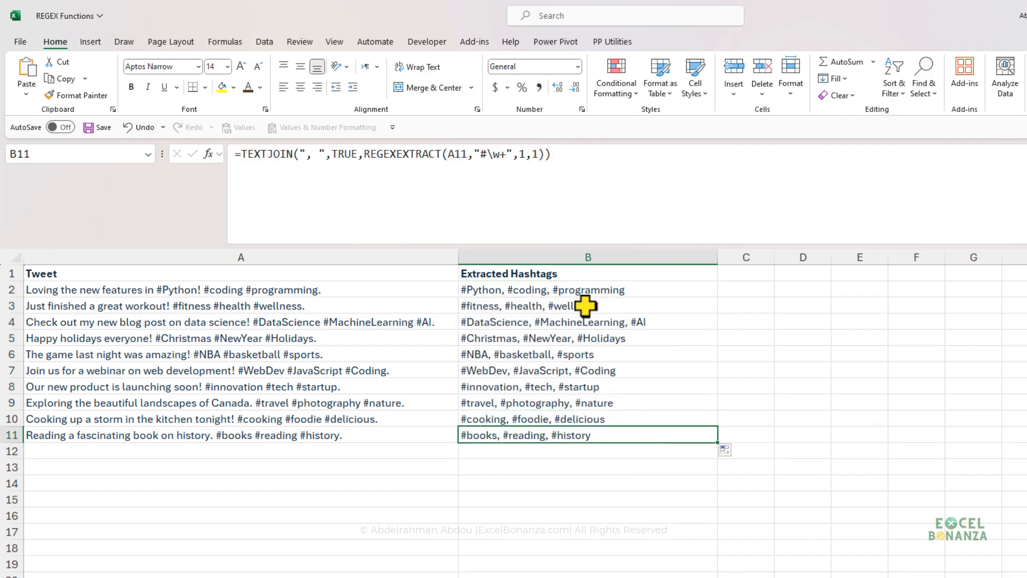
Step: Change the TEXTJOIN delimiter in B2's hashtag formula from a comma and space to a single space
{"action": "left_click", "coordinate": [546, 290]}
{"action": "left_click", "coordinate": [312, 161]}
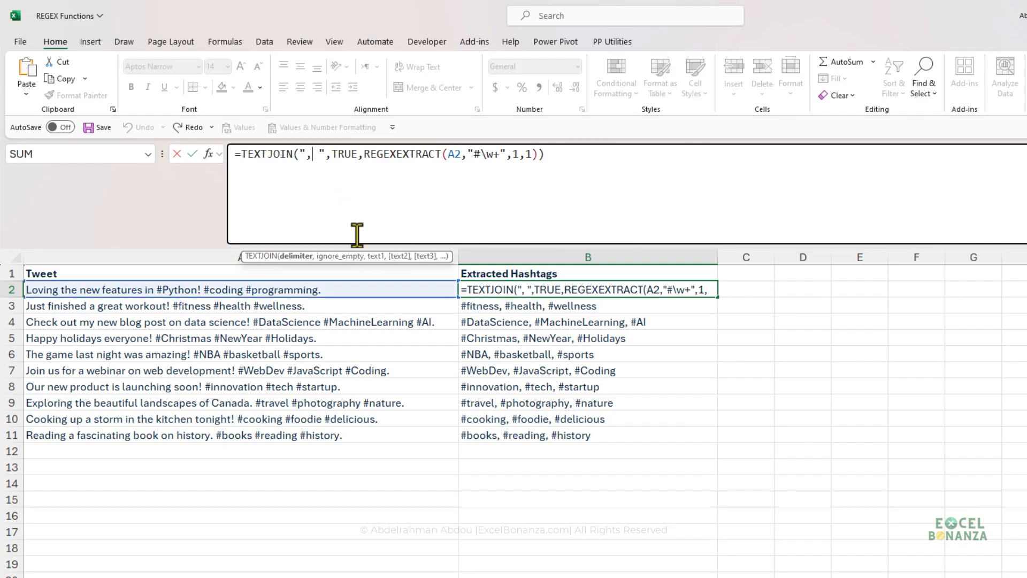
{"action": "key", "text": "BackSpace"}
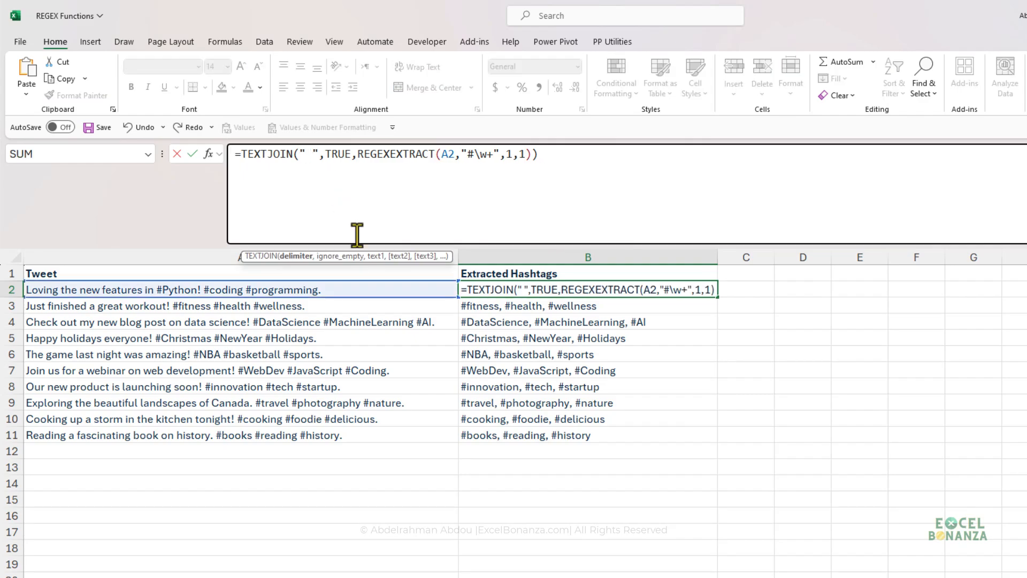
{"action": "key", "text": "Return"}
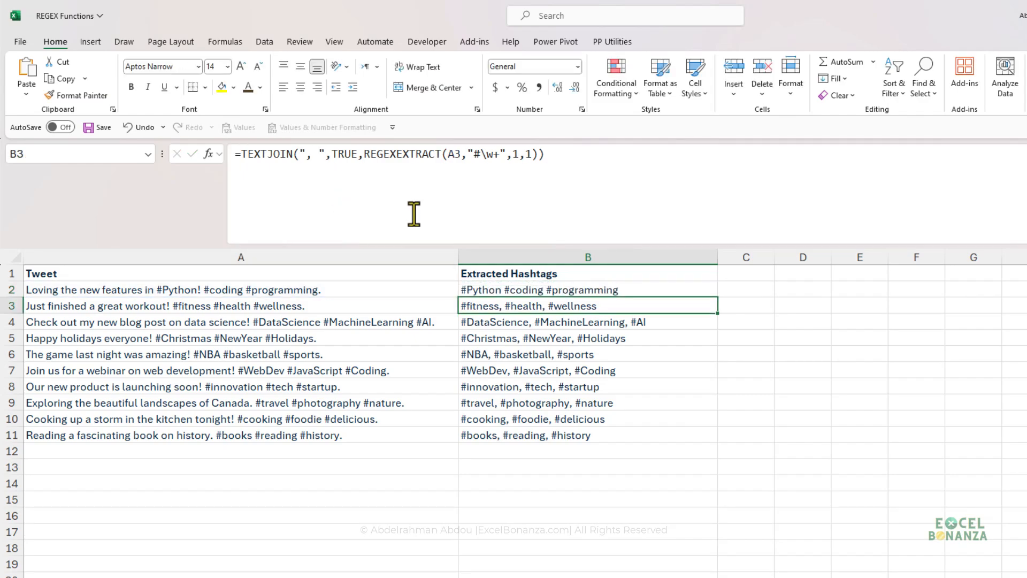
Step: Fill B2's space-delimited TEXTJOIN formula down to B11 and check the extracted hashtags
{"action": "left_click", "coordinate": [674, 288]}
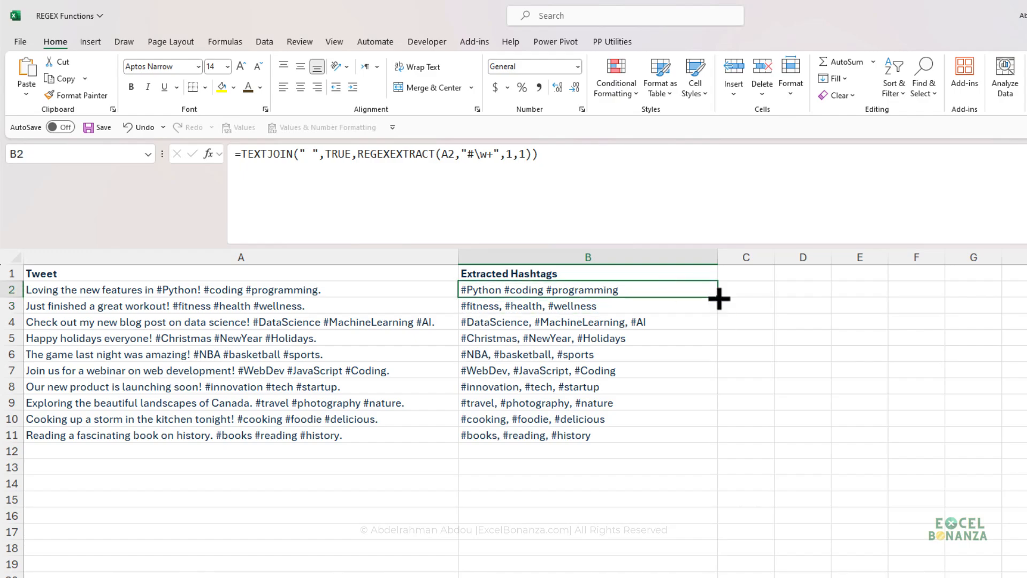
{"action": "left_click_drag", "start_coordinate": [717, 298], "coordinate": [692, 444]}
{"action": "left_click", "coordinate": [591, 476]}
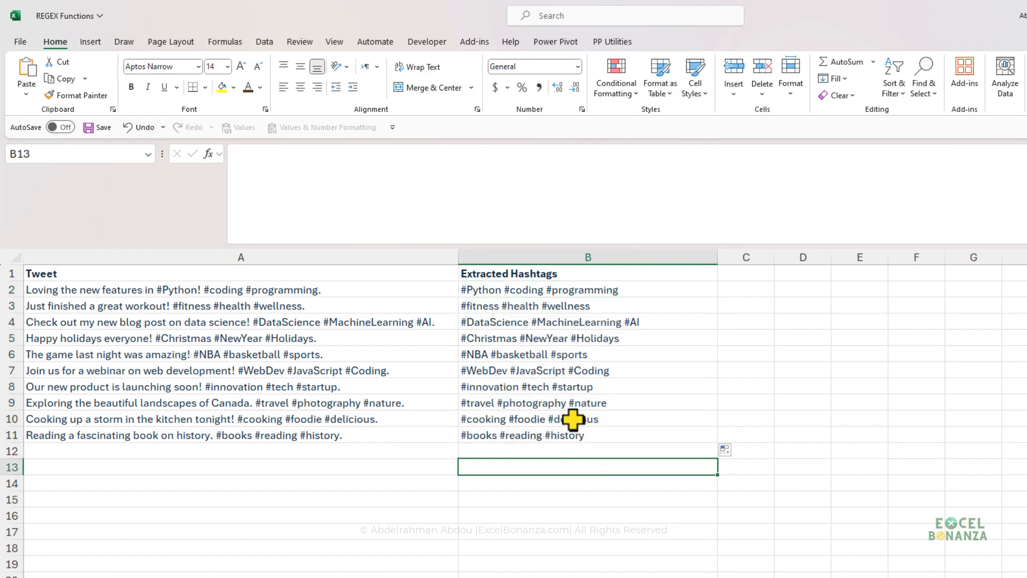
{"action": "left_click", "coordinate": [589, 420]}
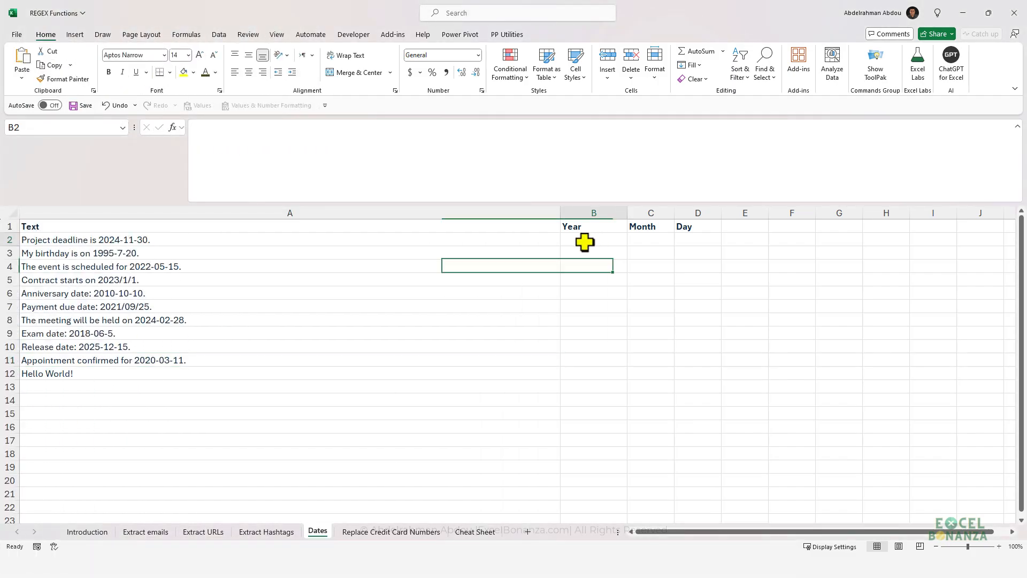
Step: Begin a REGEXEXTRACT formula in B2 of the Dates sheet with A2 as the text and "(\d{4})[-/](\d{1,2})[-/](\d{1,2})" as the pattern
{"action": "left_click", "coordinate": [584, 239]}
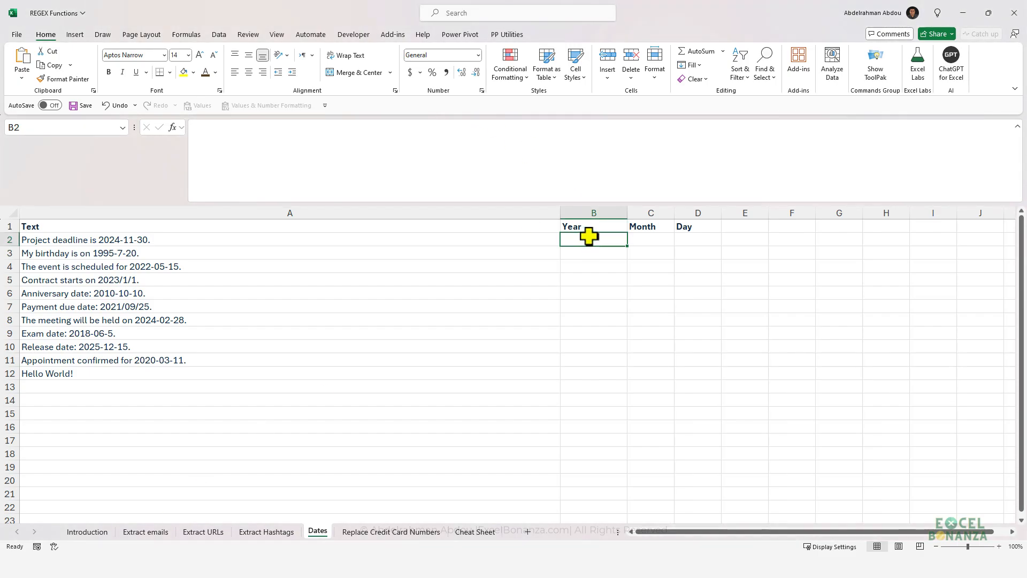
{"action": "type", "text": "=REGEXEXTRACT("}
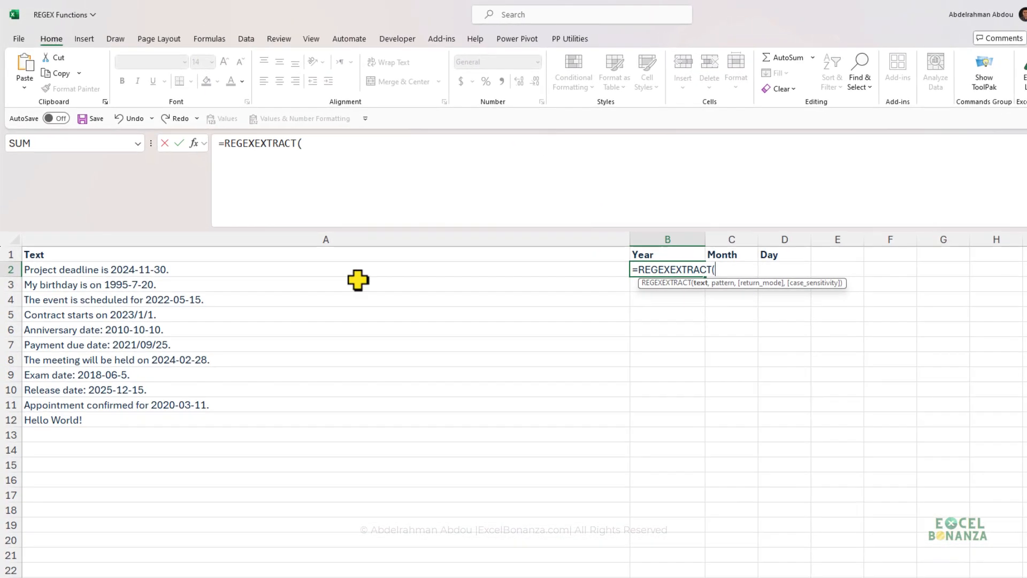
{"action": "left_click", "coordinate": [244, 253]}
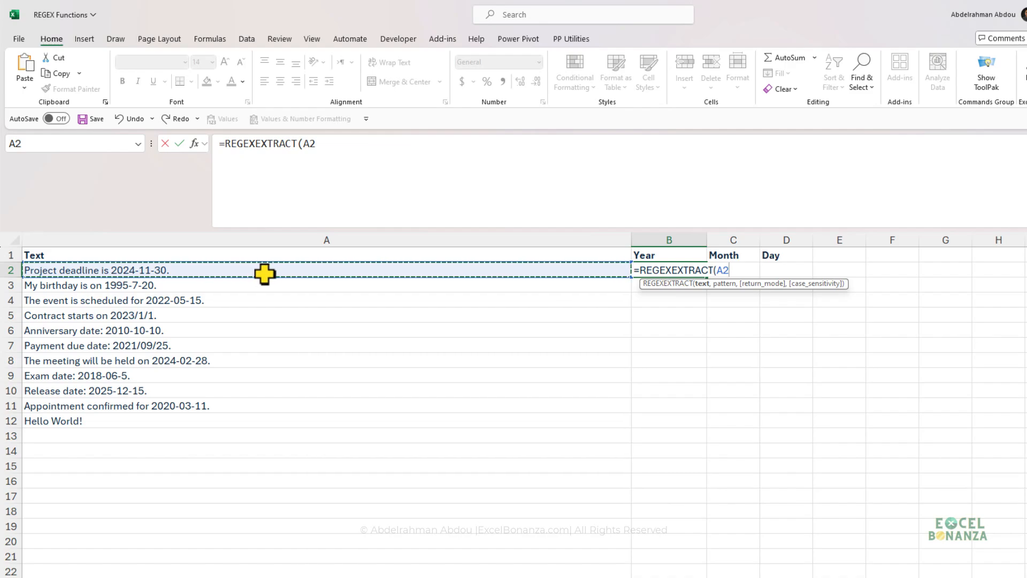
{"action": "type", "text": ","}
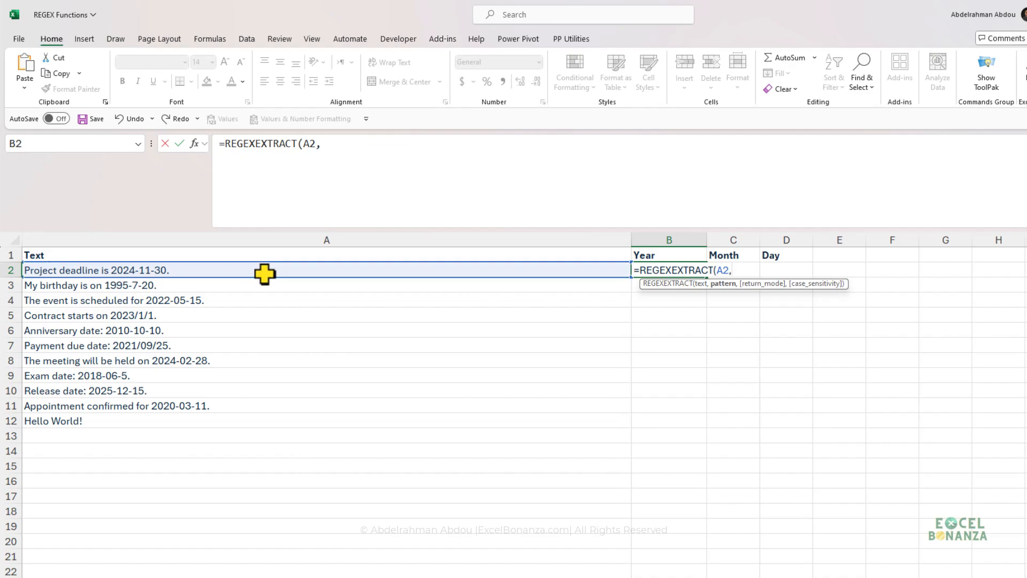
{"action": "type", "text": "\""}
{"action": "type", "text": "(\\d{4})[-/](\\d{1,2})[-/](\\d{1,2})"}
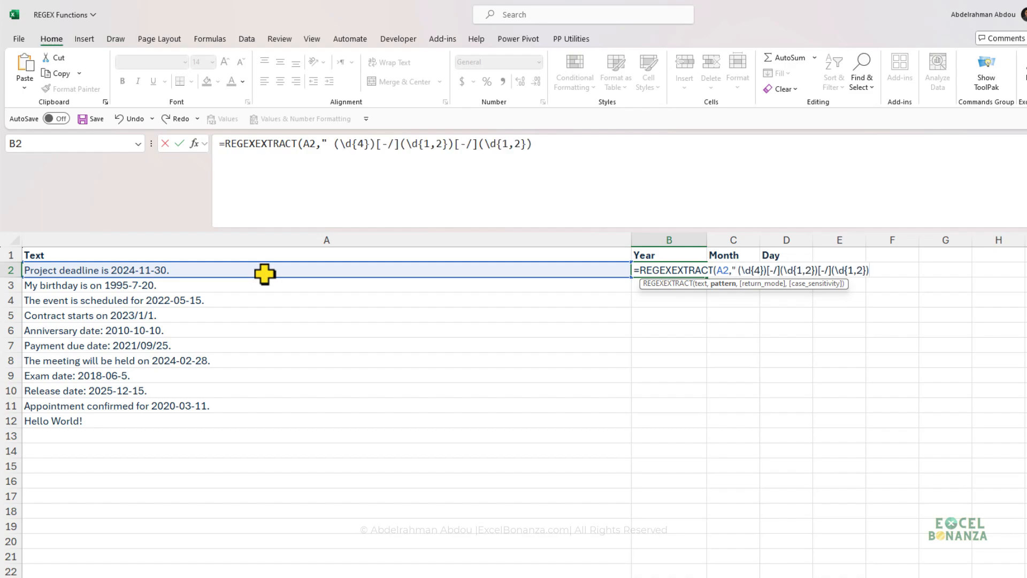
{"action": "left_click", "coordinate": [333, 144]}
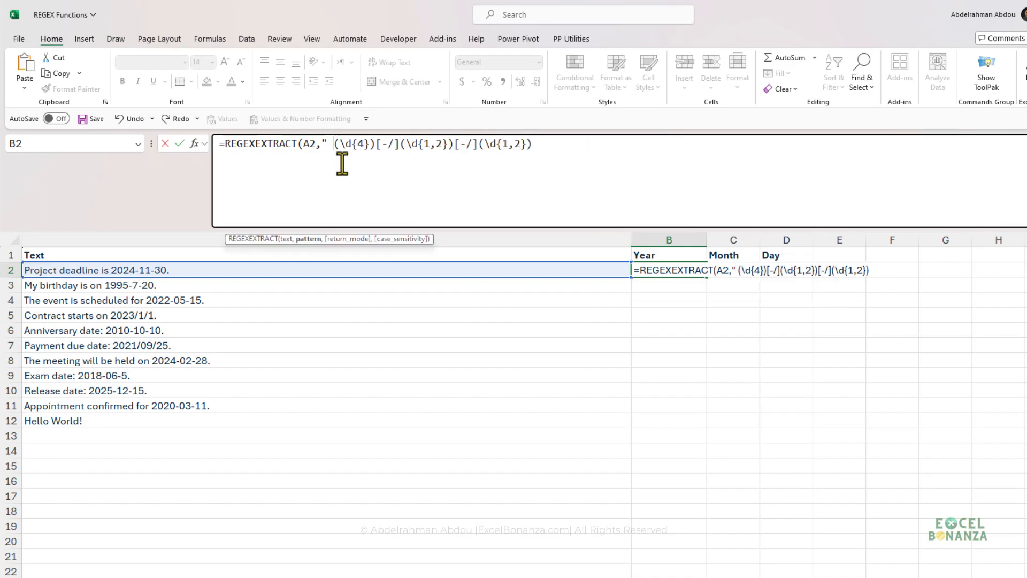
{"action": "key", "text": "BackSpace"}
{"action": "left_click", "coordinate": [551, 146]}
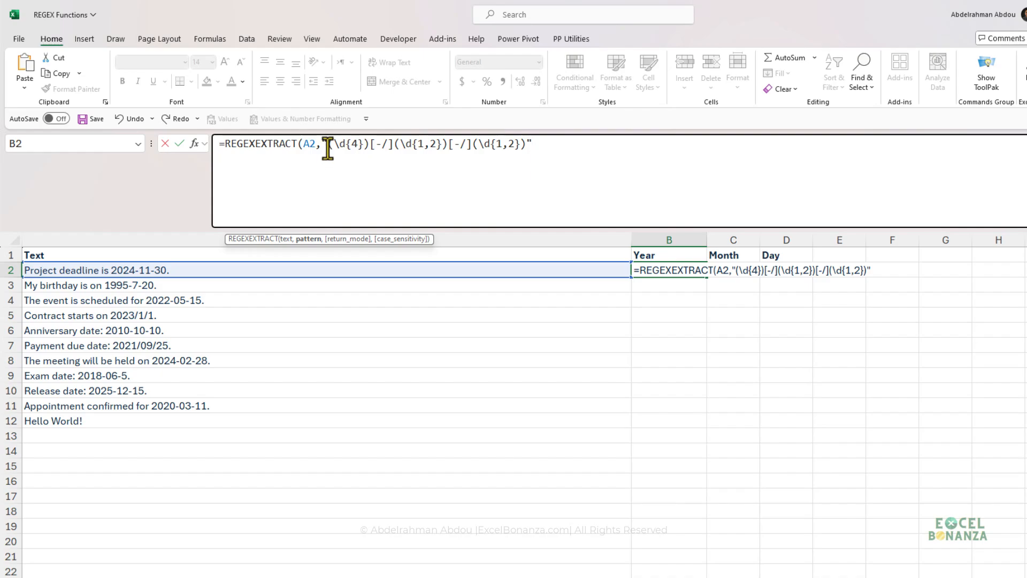
Step: Complete B2's date REGEXEXTRACT formula with return_mode 1 (All matches) and case_sensitivity 0, and enter it
{"action": "type", "text": ","}
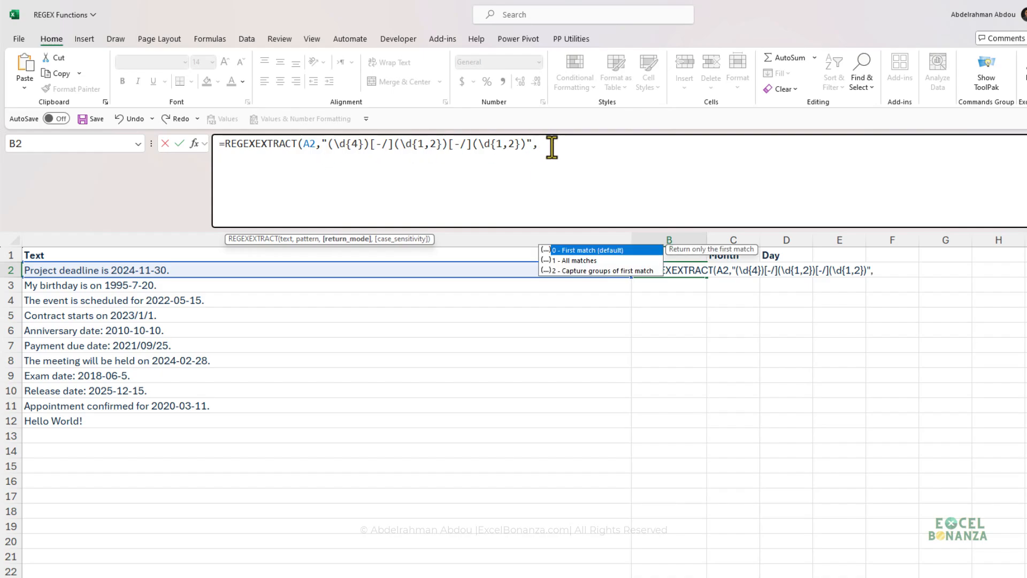
{"action": "key", "text": "Down"}
{"action": "key", "text": "Tab"}
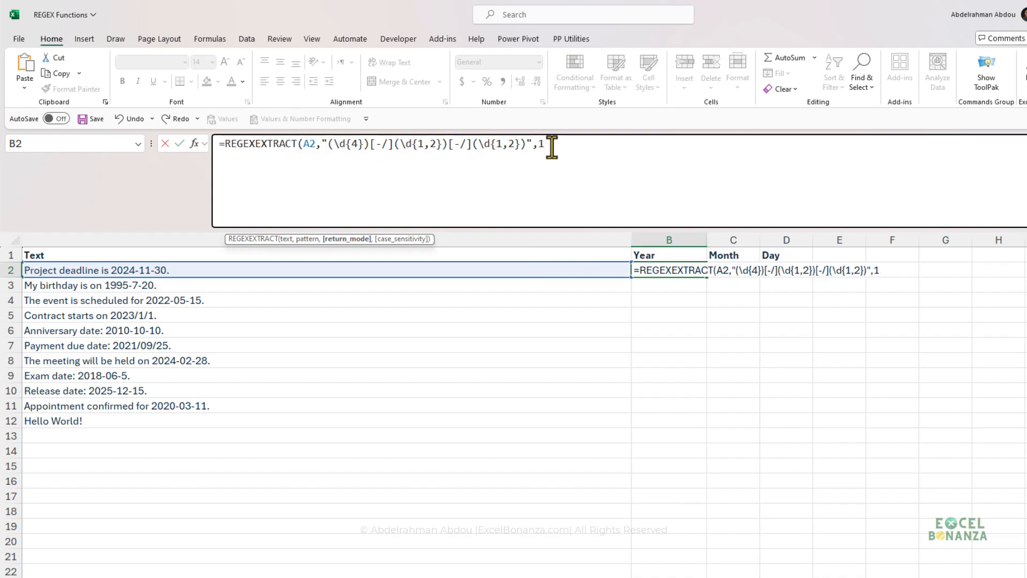
{"action": "type", "text": ","}
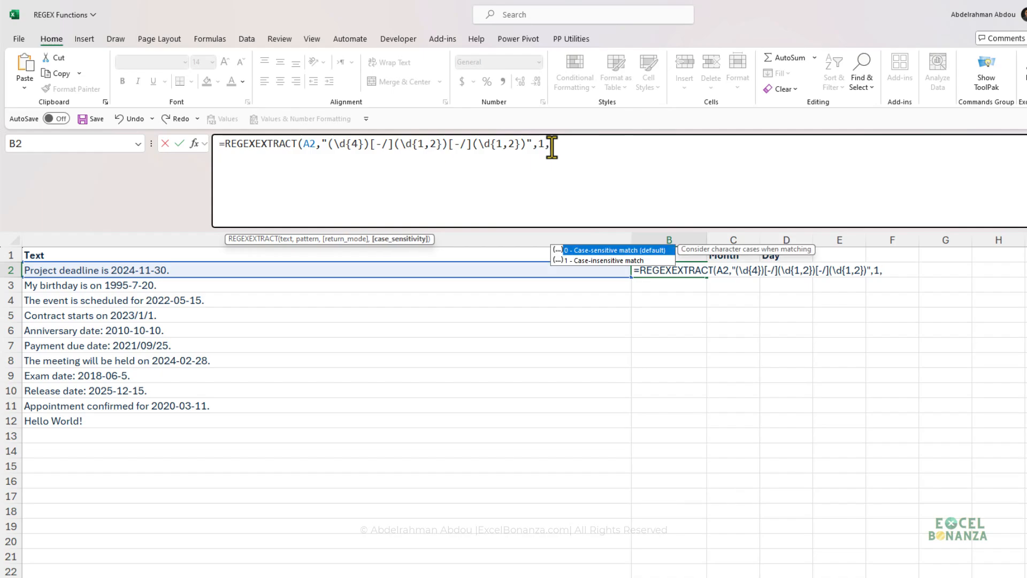
{"action": "type", "text": "0"}
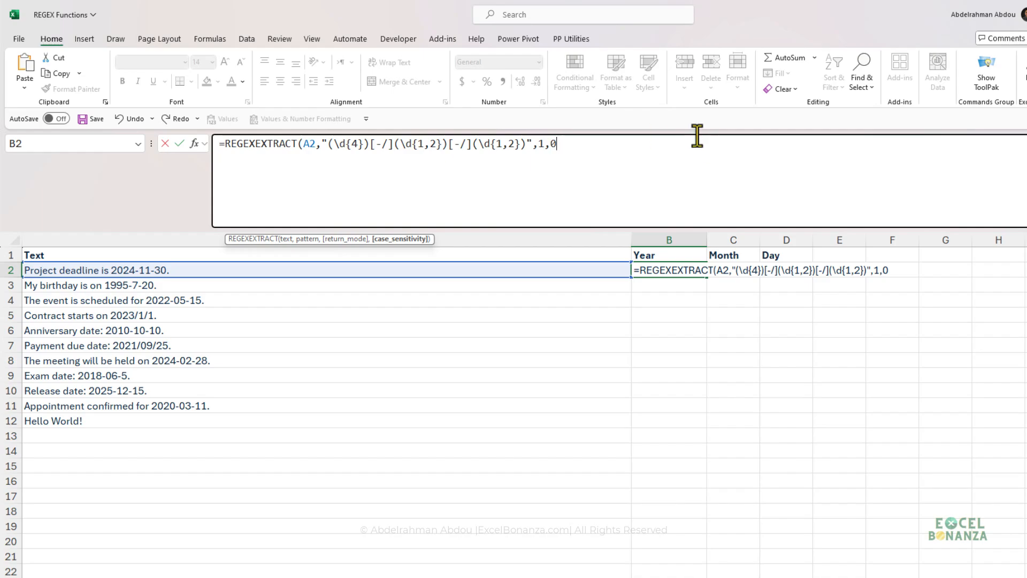
{"action": "type", "text": ")"}
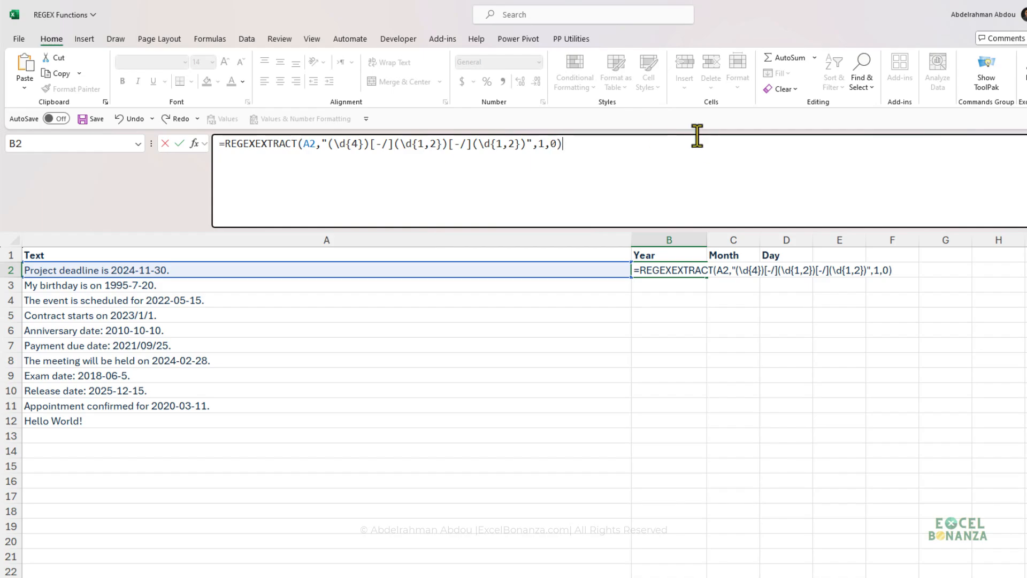
{"action": "key", "text": "Return"}
Step: Fill the date formula from B2 down to B12 and compare the last row's result with the text in A12
{"action": "left_click", "coordinate": [663, 270]}
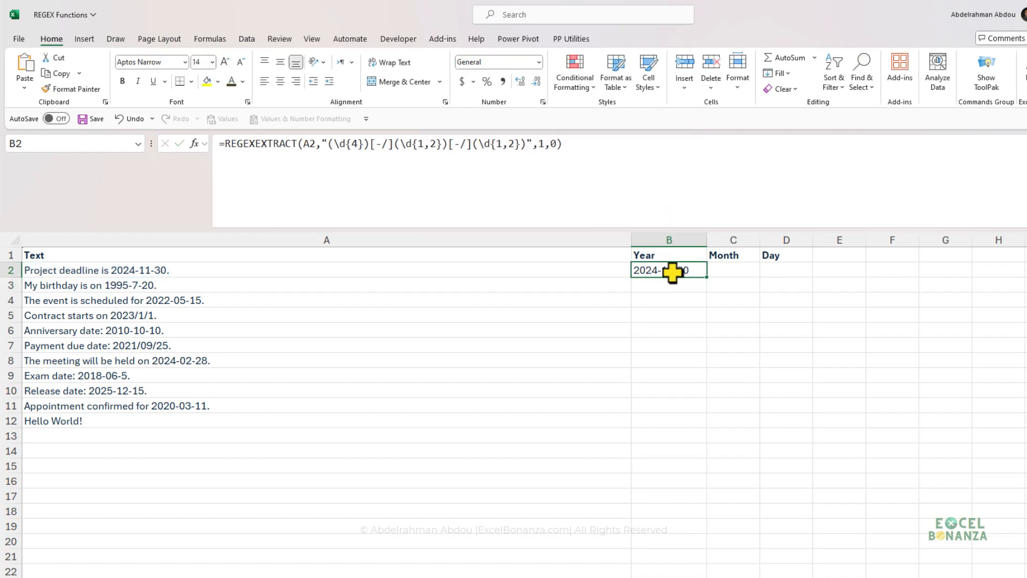
{"action": "left_click_drag", "start_coordinate": [707, 277], "coordinate": [703, 425]}
{"action": "left_click", "coordinate": [700, 408]}
{"action": "left_click", "coordinate": [677, 422]}
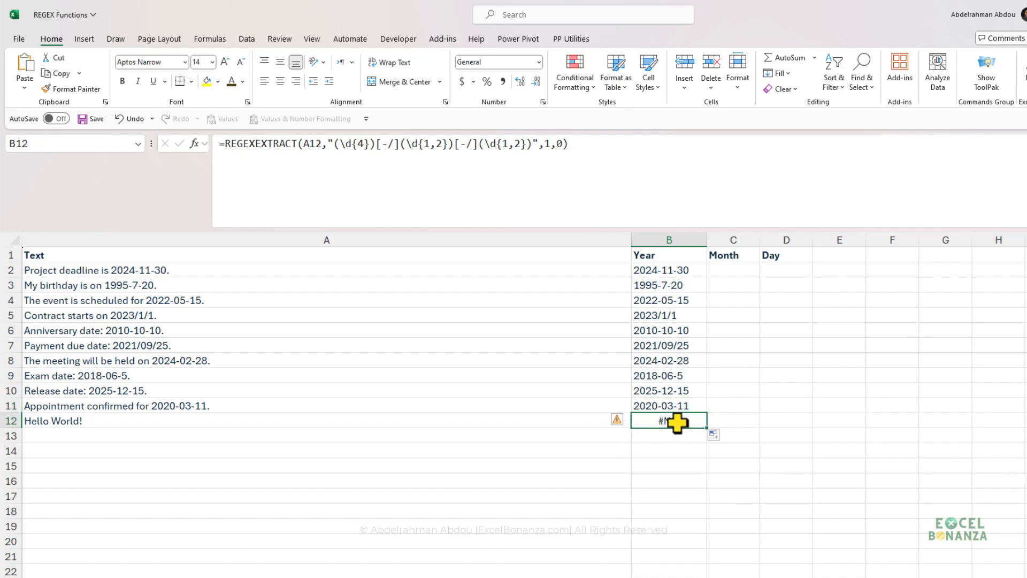
{"action": "left_click", "coordinate": [95, 425]}
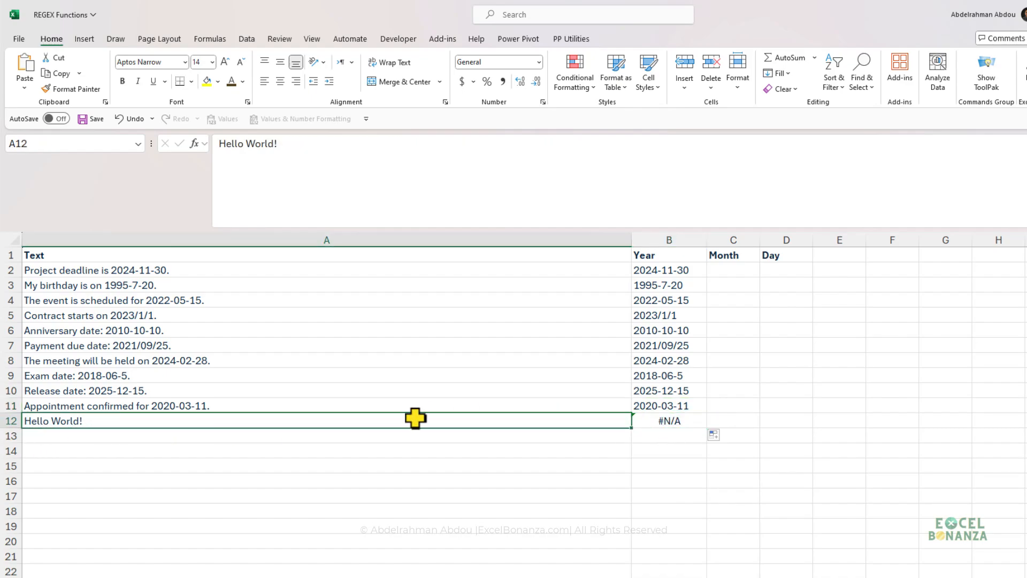
{"action": "left_click", "coordinate": [670, 421]}
Step: Look through the return_mode options of B2's formula, including 2 - Capture groups of first match, and put 1 back
{"action": "left_click", "coordinate": [665, 266]}
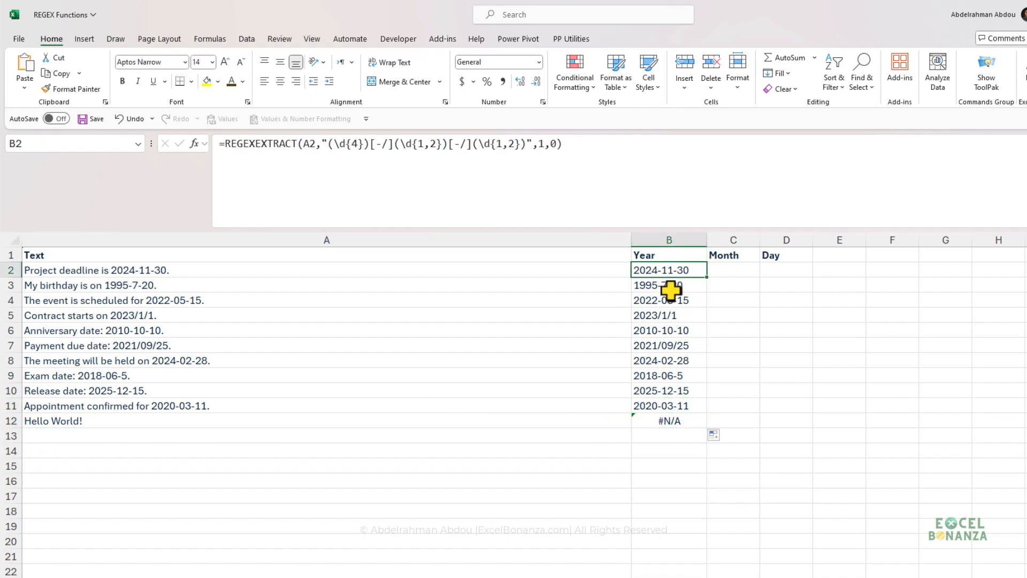
{"action": "left_click", "coordinate": [544, 144]}
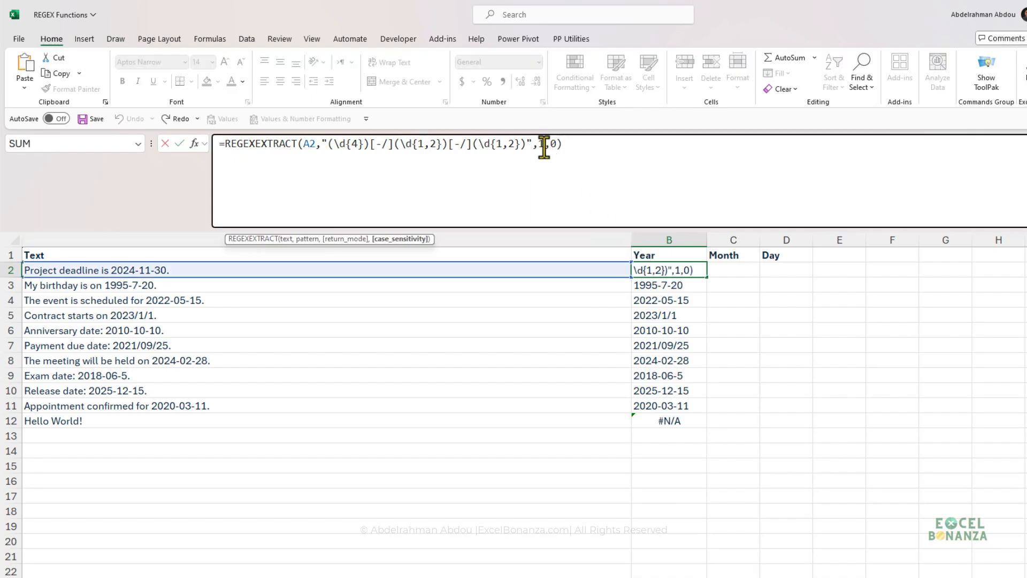
{"action": "key", "text": "BackSpace"}
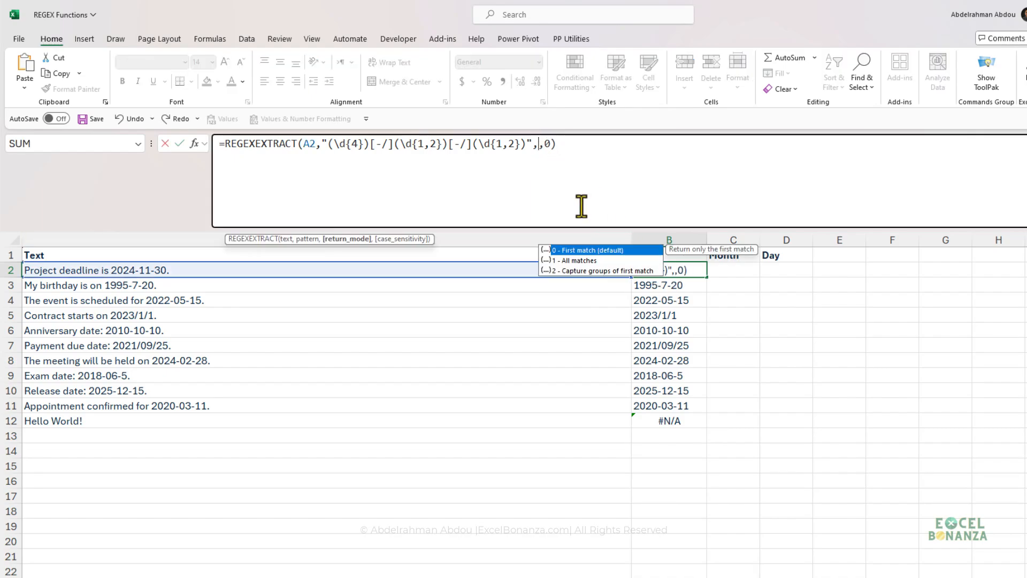
{"action": "left_click", "coordinate": [587, 272]}
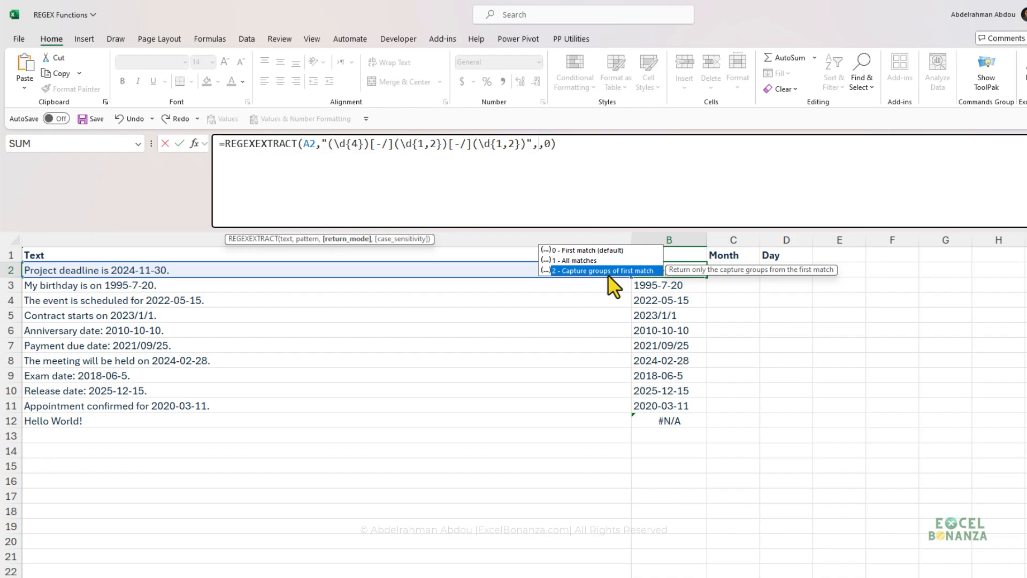
{"action": "type", "text": "1"}
{"action": "key", "text": "Return"}
Step: Examine the three parenthesised capture groups for year, month and day in B2's date pattern
{"action": "left_click", "coordinate": [371, 148]}
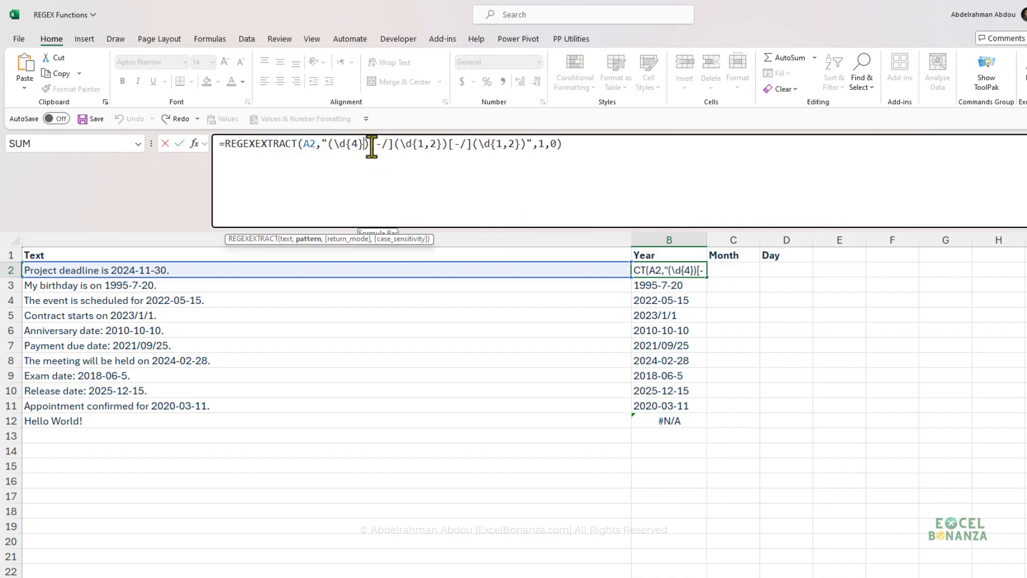
{"action": "double_click", "coordinate": [354, 144]}
{"action": "left_click_drag", "start_coordinate": [354, 144], "coordinate": [519, 144]}
{"action": "left_click", "coordinate": [327, 142]}
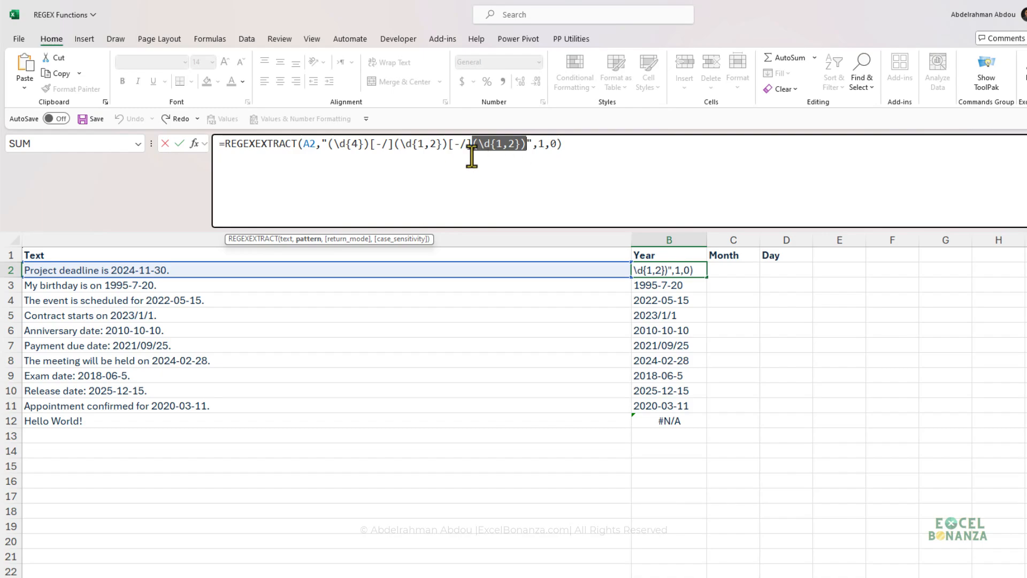
{"action": "left_click", "coordinate": [411, 144]}
{"action": "left_click_drag", "start_coordinate": [448, 145], "coordinate": [397, 145]}
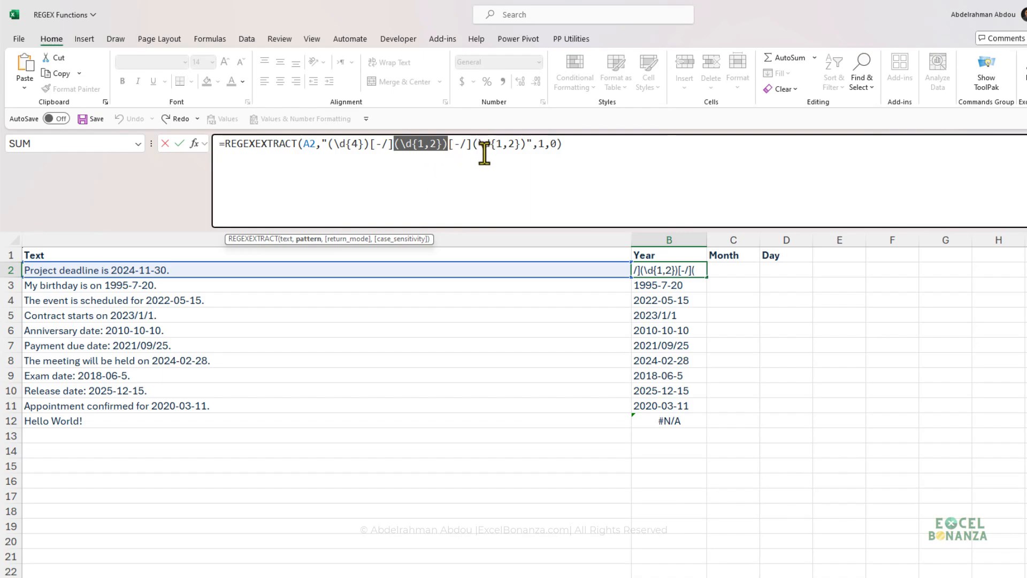
{"action": "left_click_drag", "start_coordinate": [478, 147], "coordinate": [538, 169]}
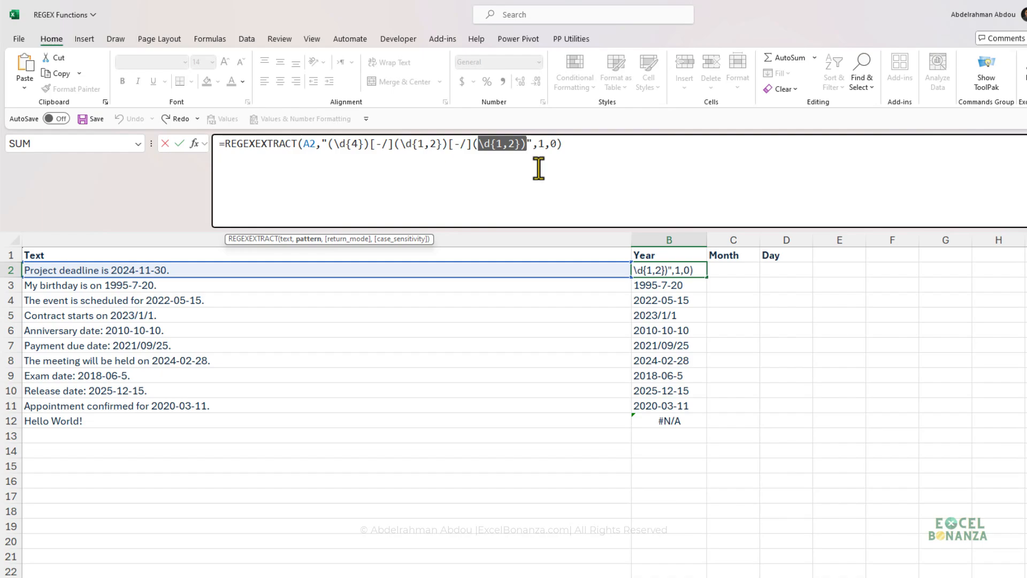
Step: Set return_mode in B2's REGEXEXTRACT formula to 2 (Capture groups of first match), and clear the formulas in B3:B12
{"action": "left_click", "coordinate": [538, 156]}
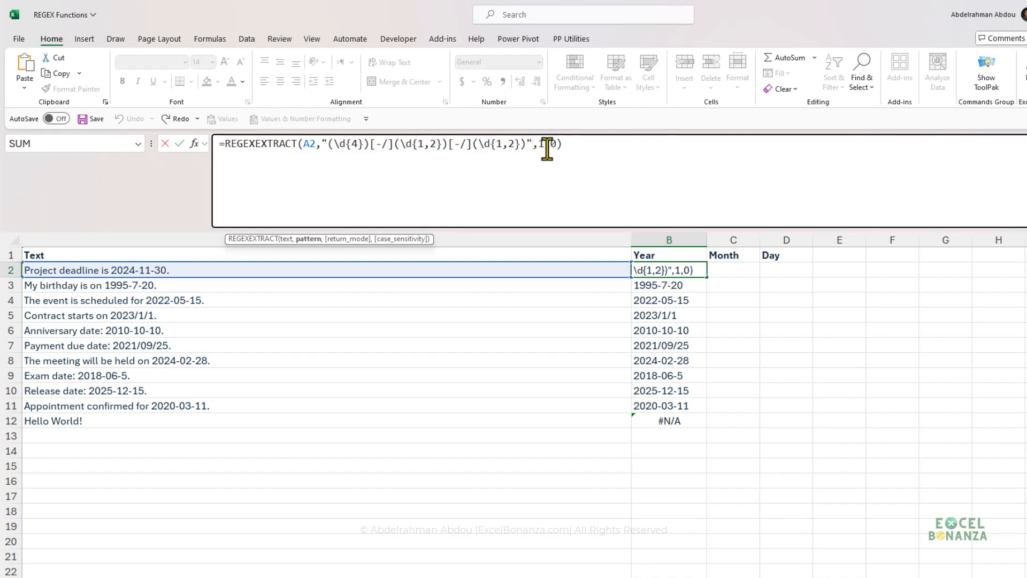
{"action": "double_click", "coordinate": [540, 145]}
{"action": "key", "text": "BackSpace"}
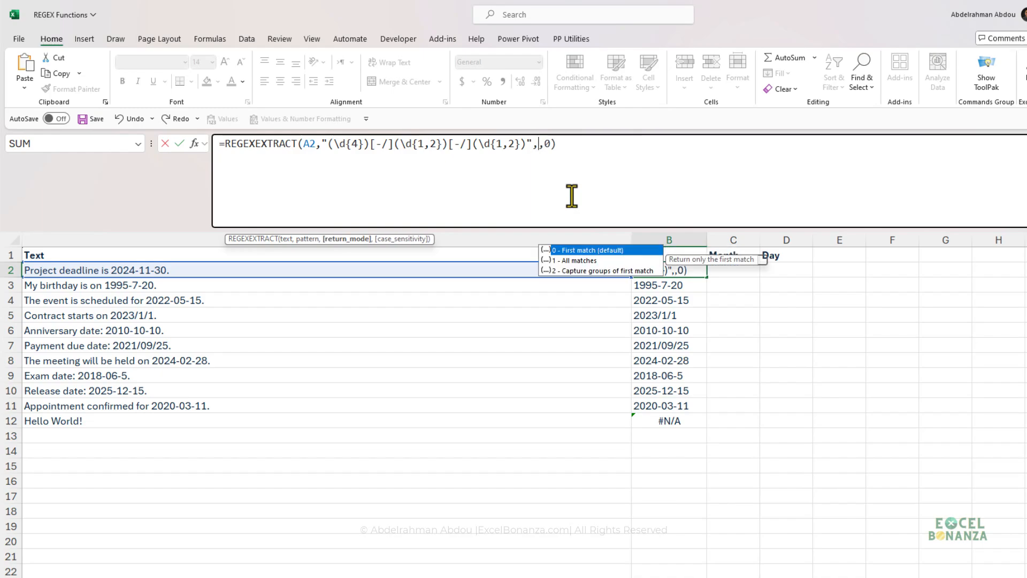
{"action": "key", "text": "Down"}
{"action": "key", "text": "Down"}
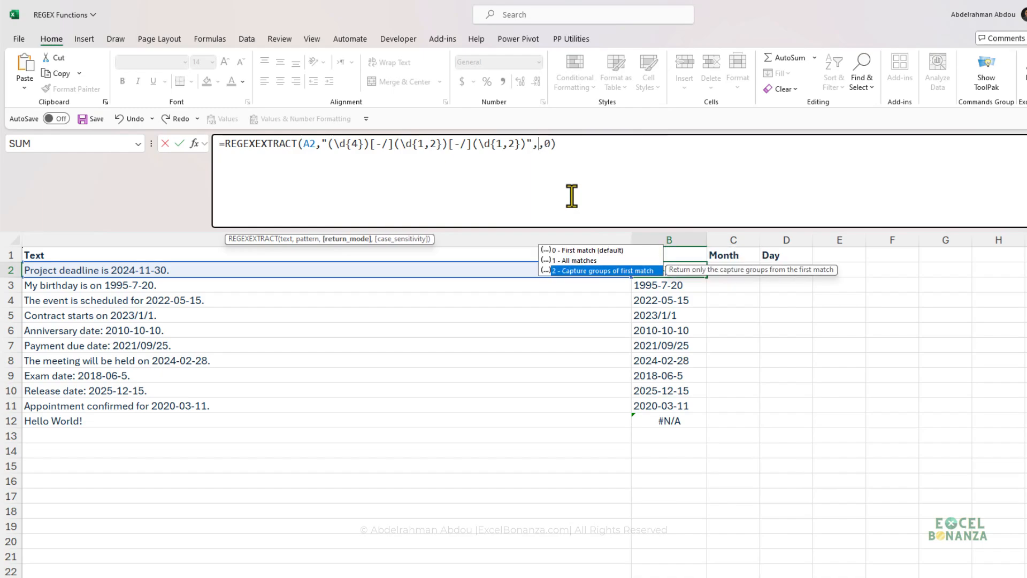
{"action": "key", "text": "Tab"}
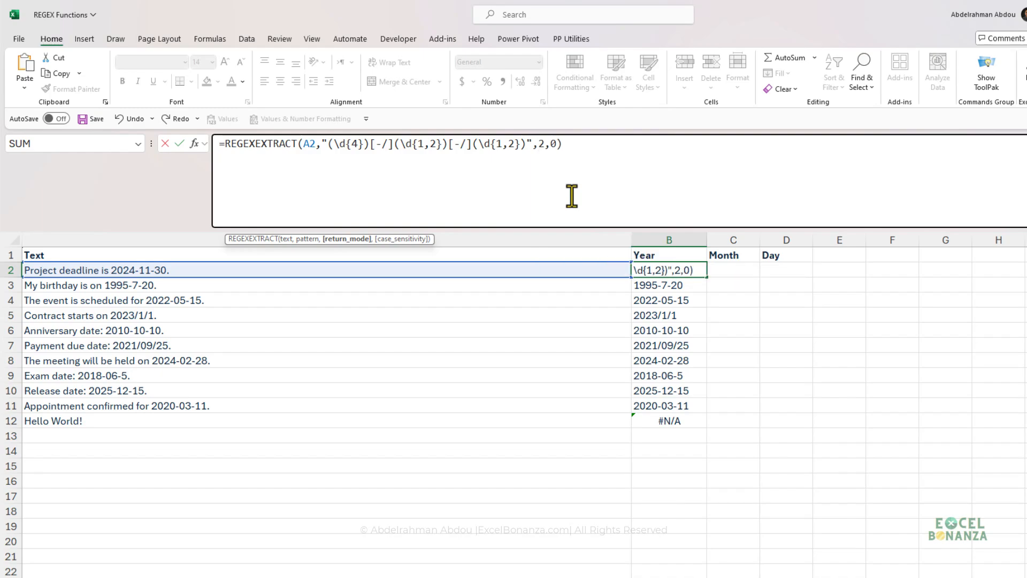
{"action": "key", "text": "Return"}
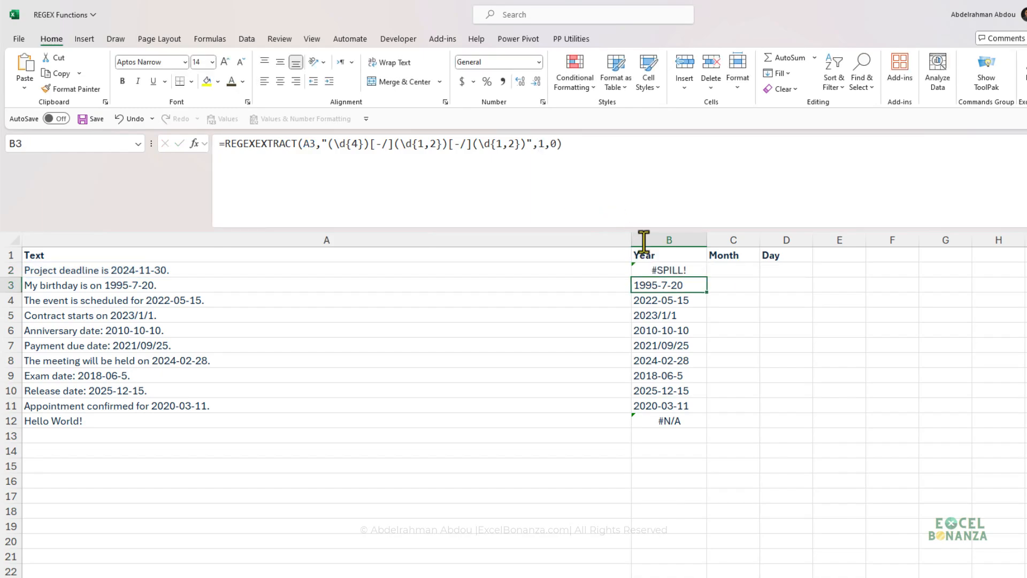
{"action": "left_click_drag", "start_coordinate": [670, 280], "coordinate": [663, 419]}
{"action": "key", "text": "Delete"}
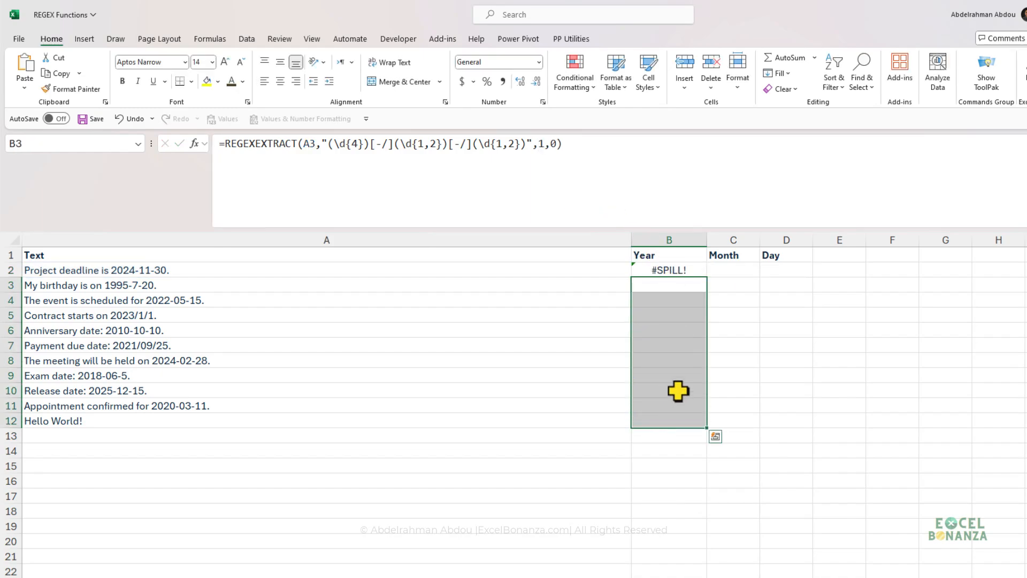
Step: Examine how B2's formula with return_mode 2 spills the year, month and day relative to the Month and Day columns
{"action": "left_click", "coordinate": [667, 271]}
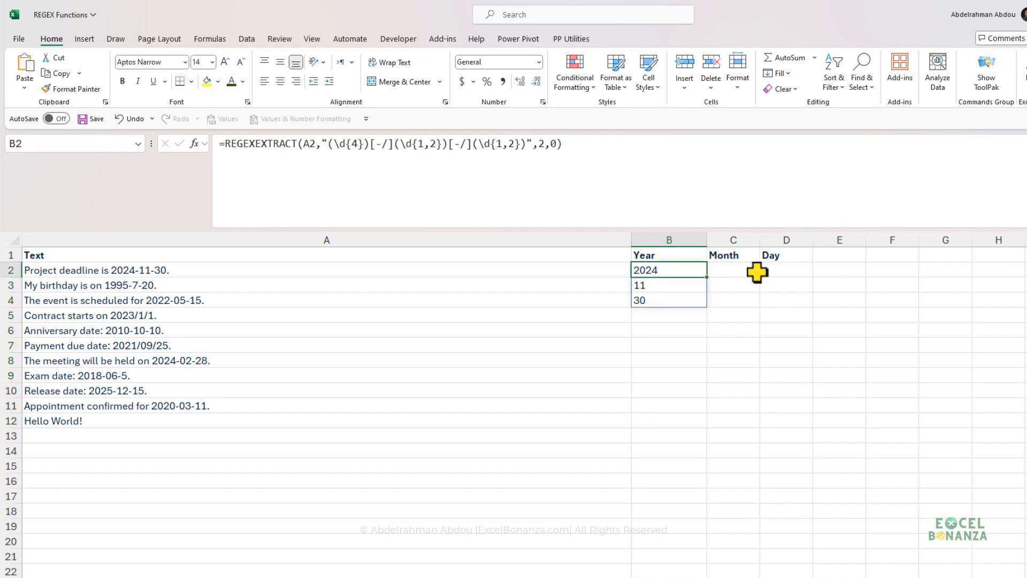
{"action": "left_click", "coordinate": [774, 271]}
{"action": "left_click", "coordinate": [655, 275]}
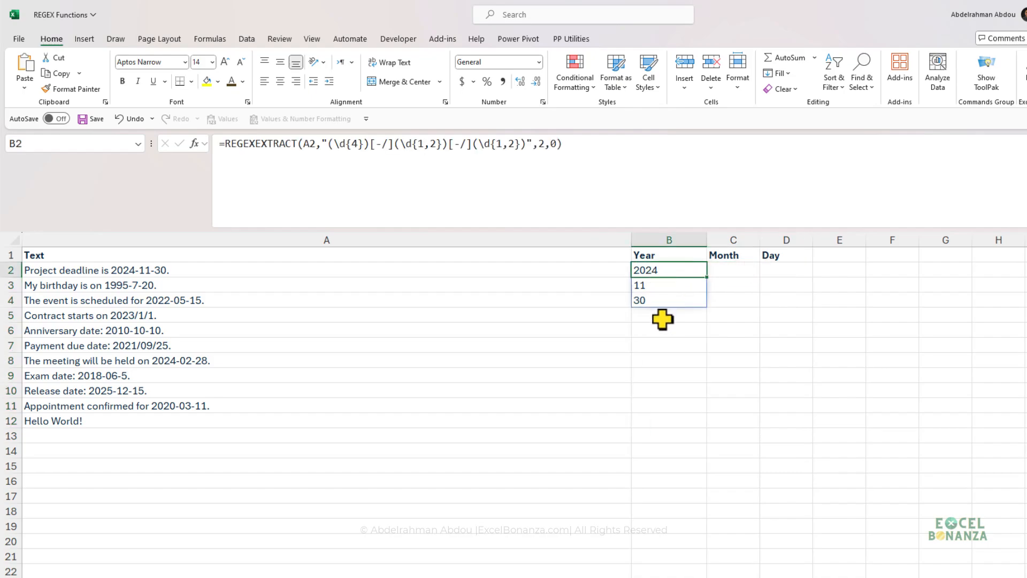
{"action": "left_click", "coordinate": [662, 299]}
{"action": "left_click", "coordinate": [662, 275]}
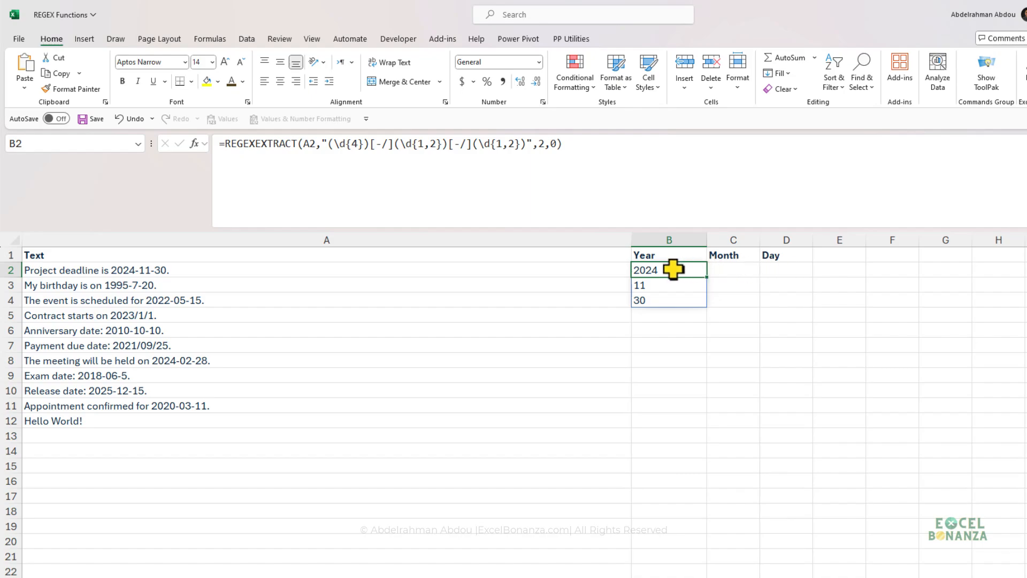
{"action": "left_click", "coordinate": [748, 271]}
{"action": "key", "text": "Right"}
Step: Wrap B2's REGEXEXTRACT formula in TOROW so the date parts spill across the Year, Month and Day columns
{"action": "left_click", "coordinate": [678, 276]}
{"action": "left_click", "coordinate": [225, 143]}
{"action": "type", "text": "torow"}
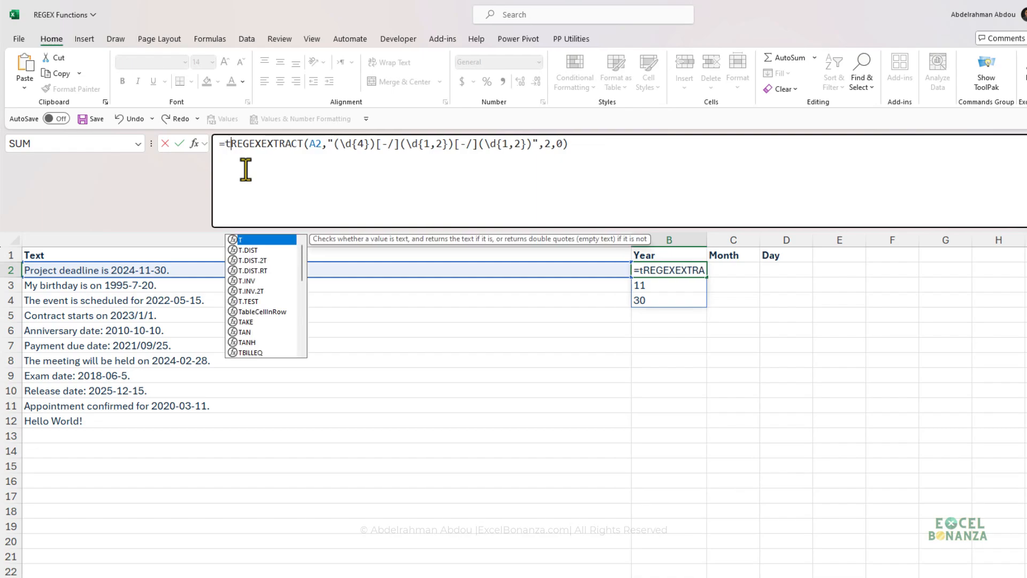
{"action": "key", "text": "Tab"}
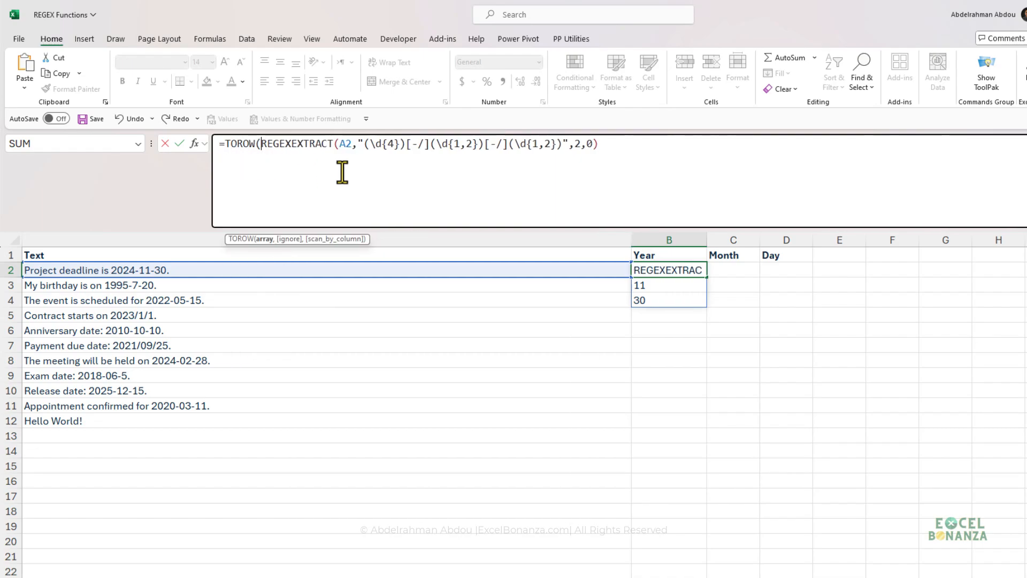
{"action": "left_click", "coordinate": [614, 148]}
{"action": "type", "text": ")"}
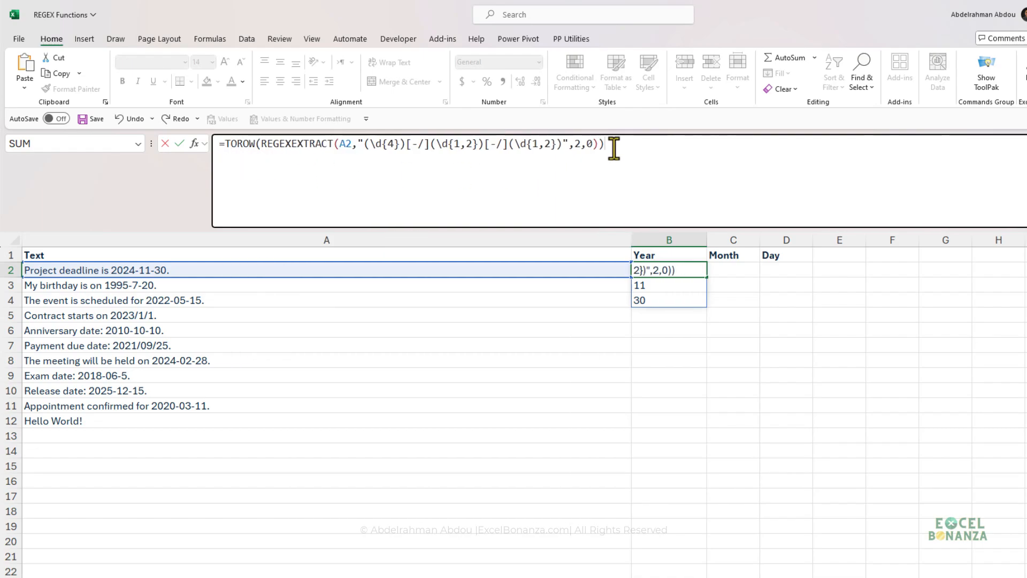
{"action": "key", "text": "Return"}
Step: Fill the TOROW formula from B2 down to B12 and check the filled rows, including the last one
{"action": "left_click_drag", "start_coordinate": [667, 271], "coordinate": [782, 432]}
{"action": "left_click", "coordinate": [669, 423]}
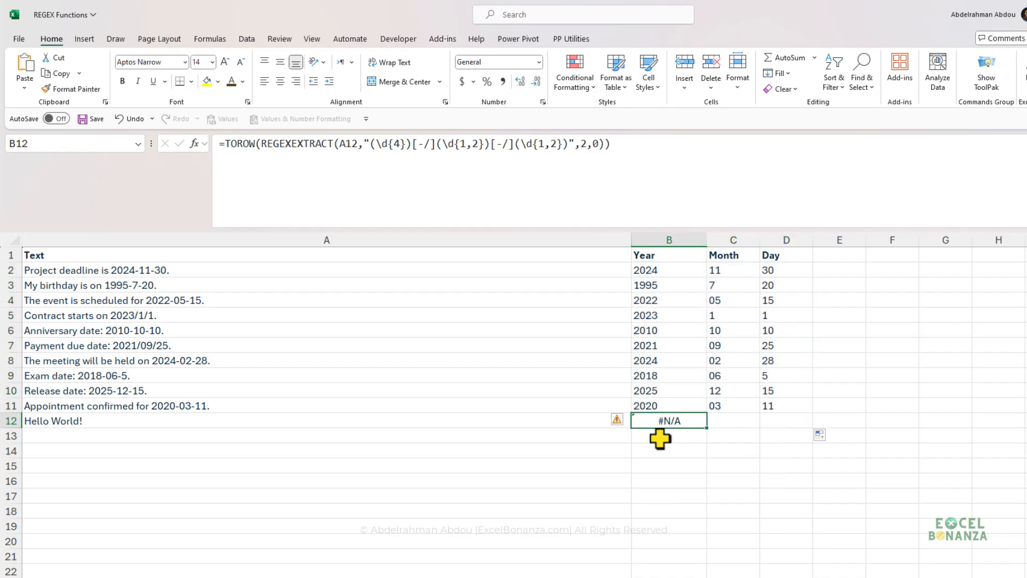
{"action": "left_click", "coordinate": [676, 269]}
{"action": "left_click", "coordinate": [682, 288]}
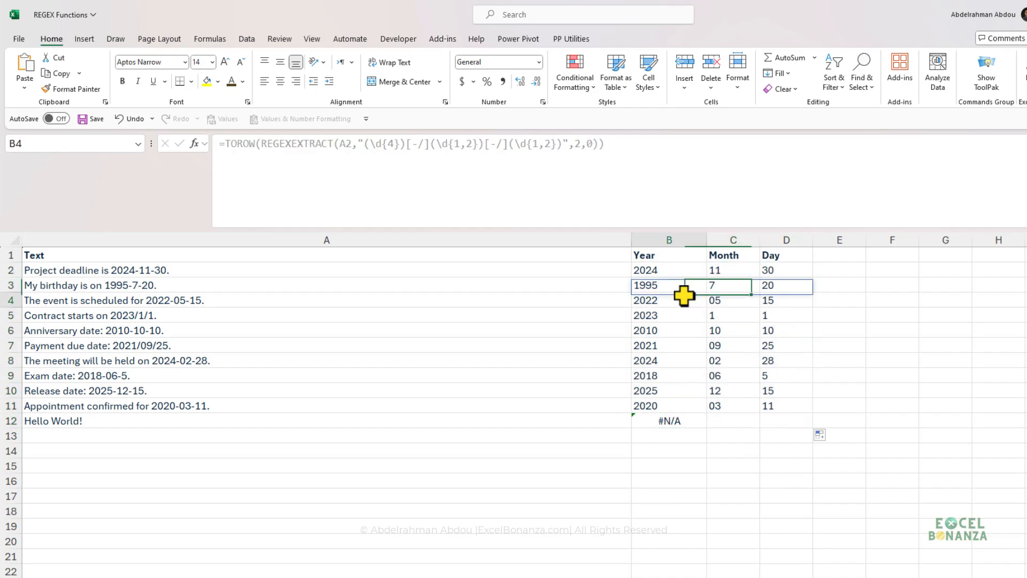
{"action": "left_click", "coordinate": [677, 300]}
{"action": "left_click", "coordinate": [672, 405]}
{"action": "left_click", "coordinate": [673, 422]}
{"action": "left_click", "coordinate": [669, 270]}
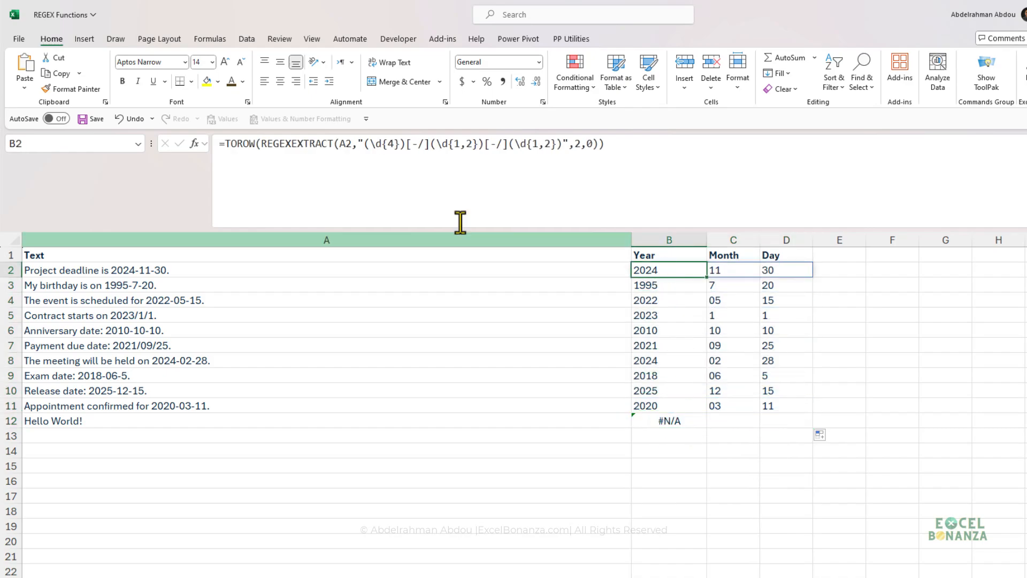
{"action": "left_click", "coordinate": [676, 421]}
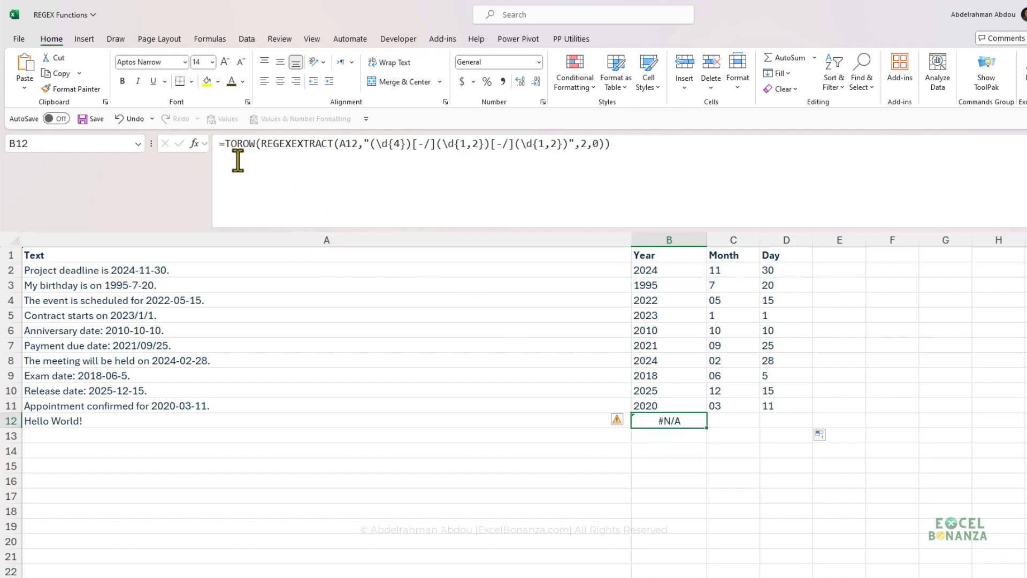
Step: Wrap B2's TOROW formula in IFERROR to handle rows without a date
{"action": "left_click", "coordinate": [225, 143]}
{"action": "left_click", "coordinate": [658, 269]}
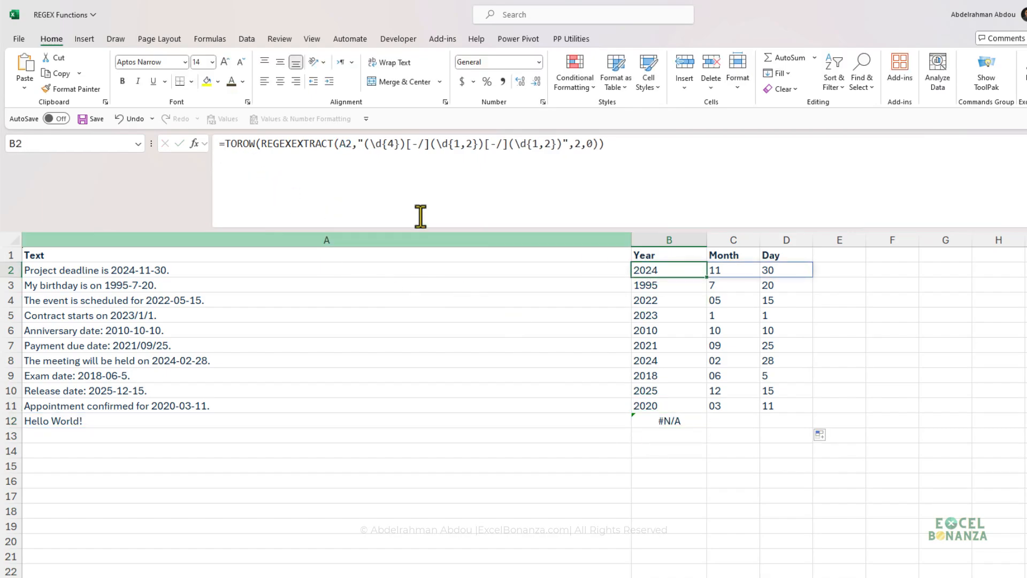
{"action": "left_click", "coordinate": [224, 143]}
{"action": "type", "text": "IFERROR("}
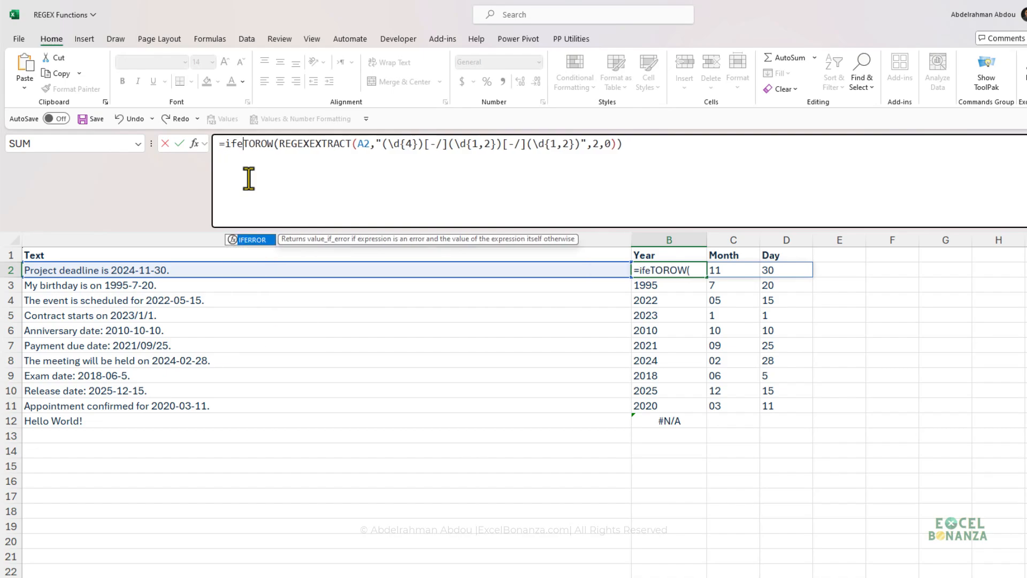
{"action": "left_click", "coordinate": [680, 148]}
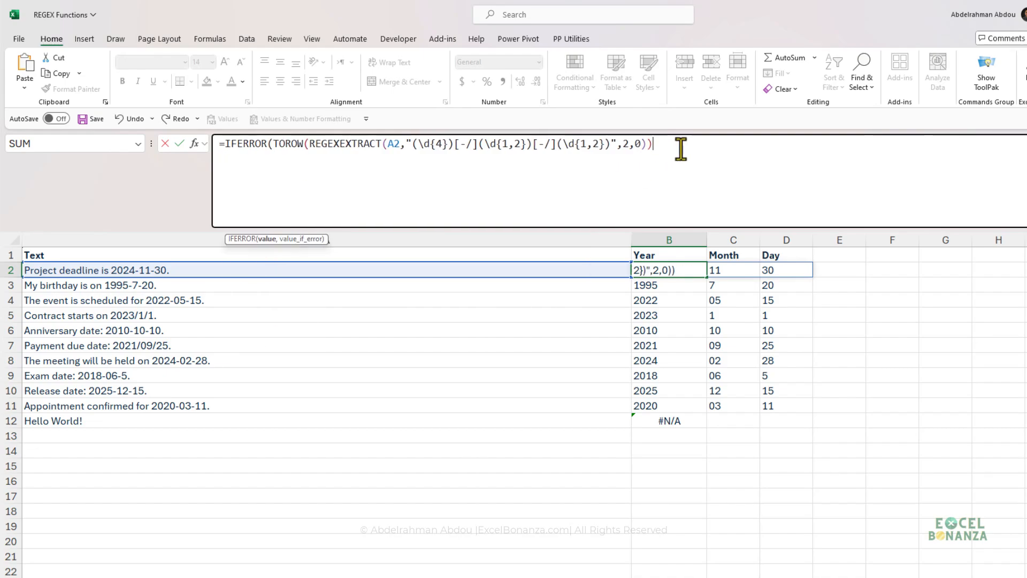
{"action": "key", "text": "Return"}
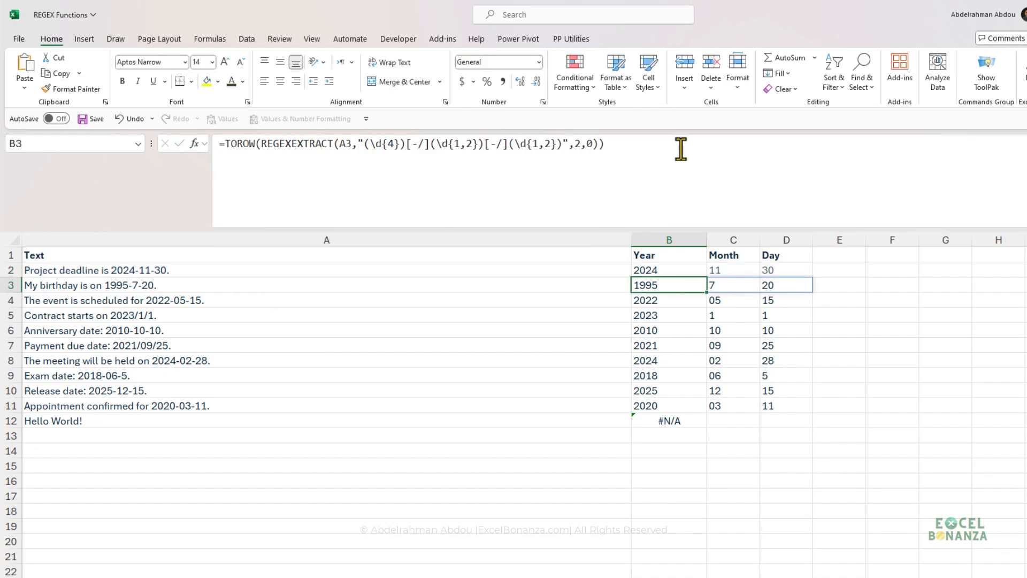
Step: Fill the IFERROR formula from B2 down to B12 and check the last row
{"action": "left_click_drag", "start_coordinate": [679, 271], "coordinate": [791, 426]}
{"action": "left_click", "coordinate": [691, 434]}
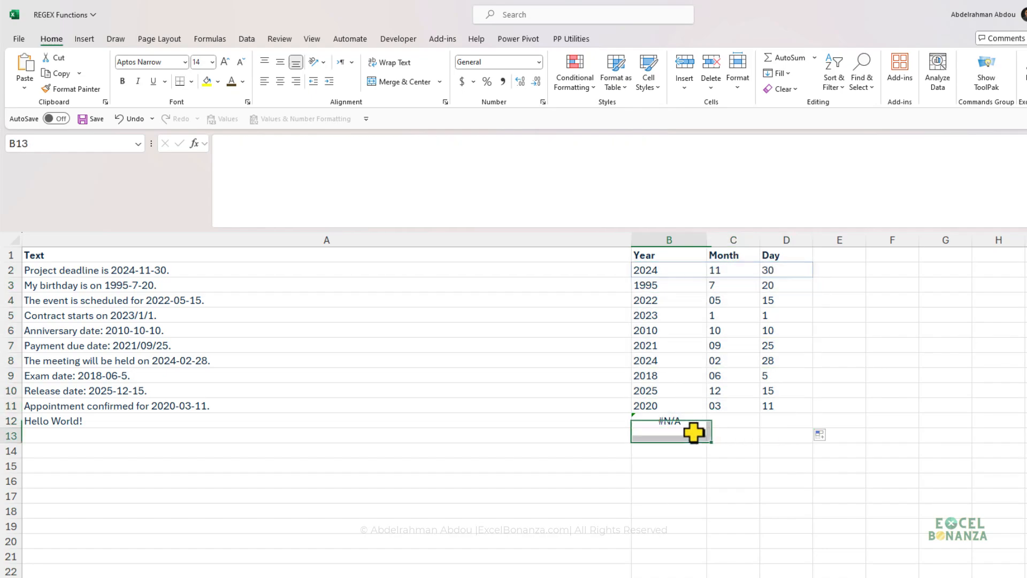
{"action": "key", "text": "Up"}
{"action": "key", "text": "Up"}
{"action": "left_click", "coordinate": [663, 416]}
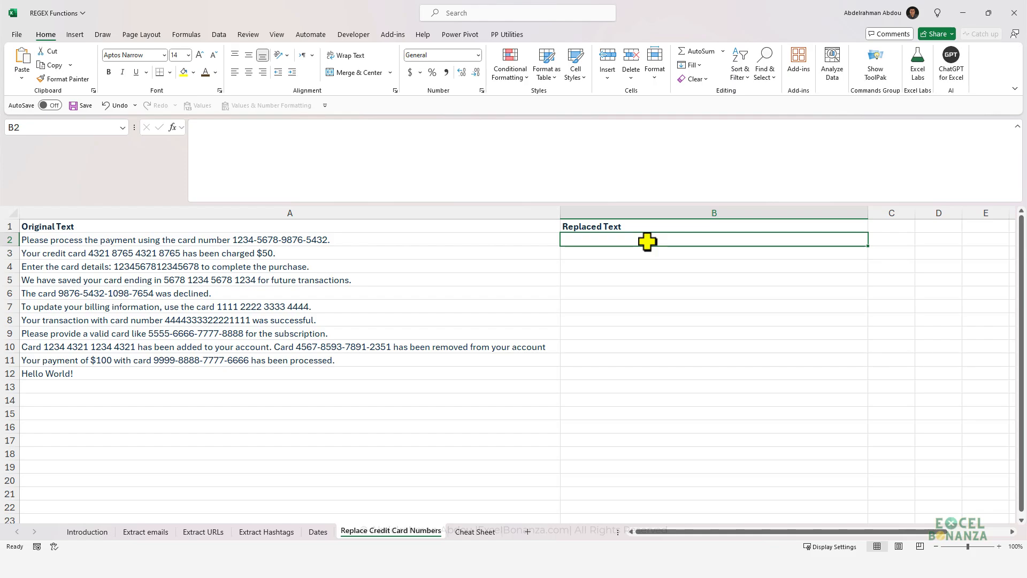
Step: On the Replace Credit Card Numbers sheet, start a REGEXREPLACE formula in B2 for A2 with pattern \b\d{4}[- ]?\d{4}[- ]?\d{4}[- ]?\d{4}\b
{"action": "type", "text": "=regex"}
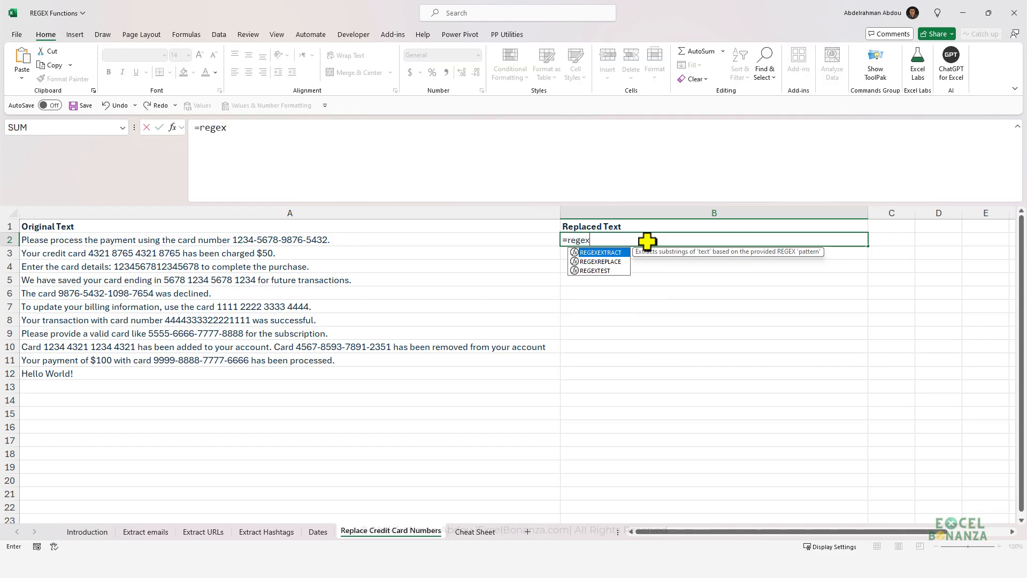
{"action": "key", "text": "Down"}
{"action": "key", "text": "Tab"}
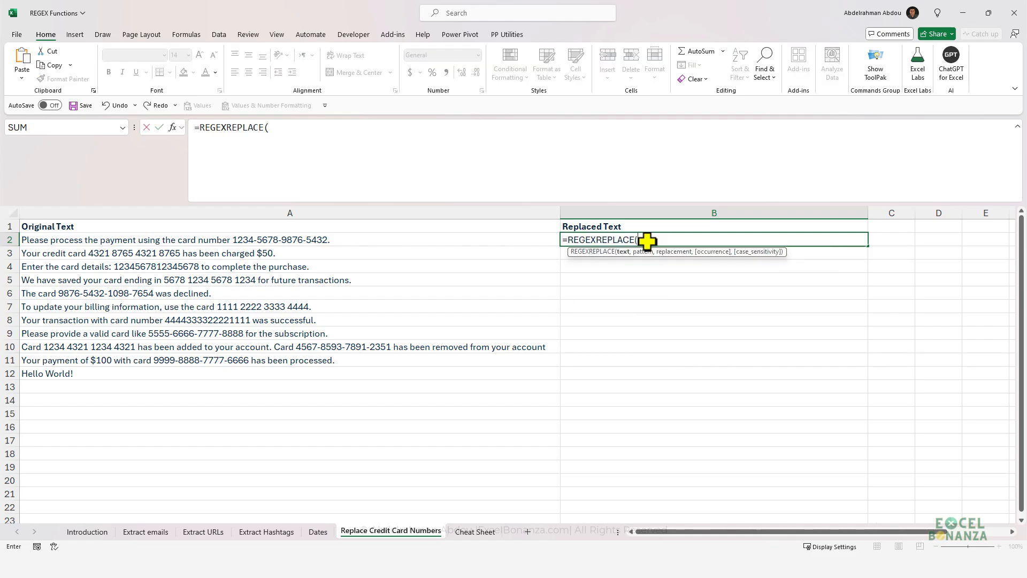
{"action": "left_click", "coordinate": [366, 241]}
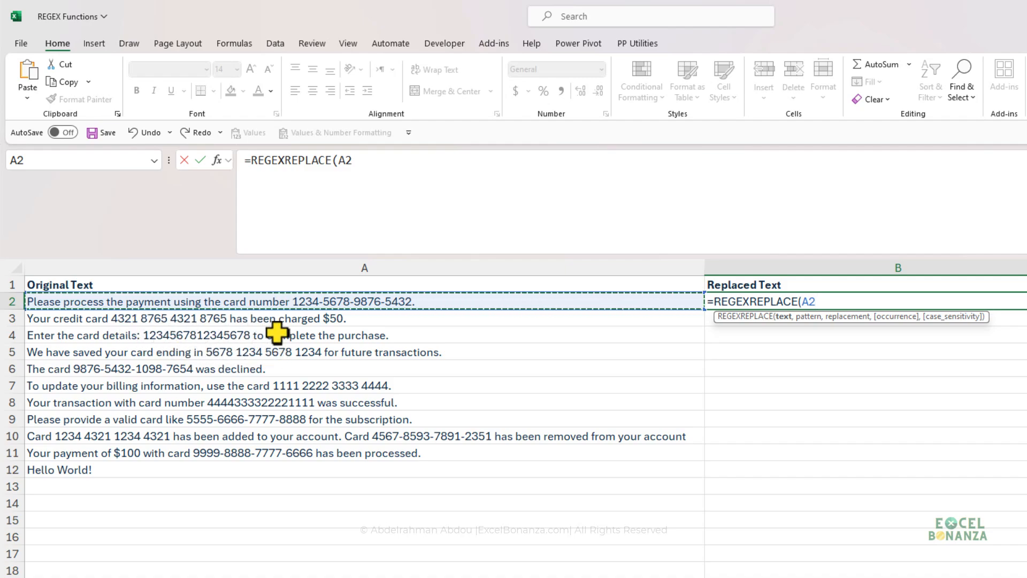
{"action": "type", "text": ","}
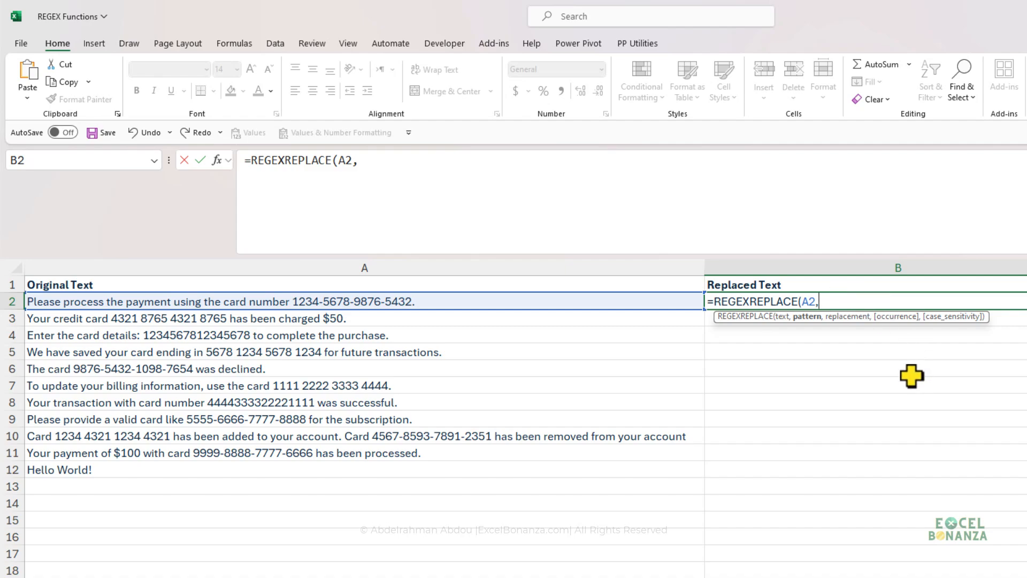
{"action": "type", "text": "\\b\\d{4}[- ]?\\d{4}[- ]?\\d{4}[- ]?\\d{4}\\b\""}
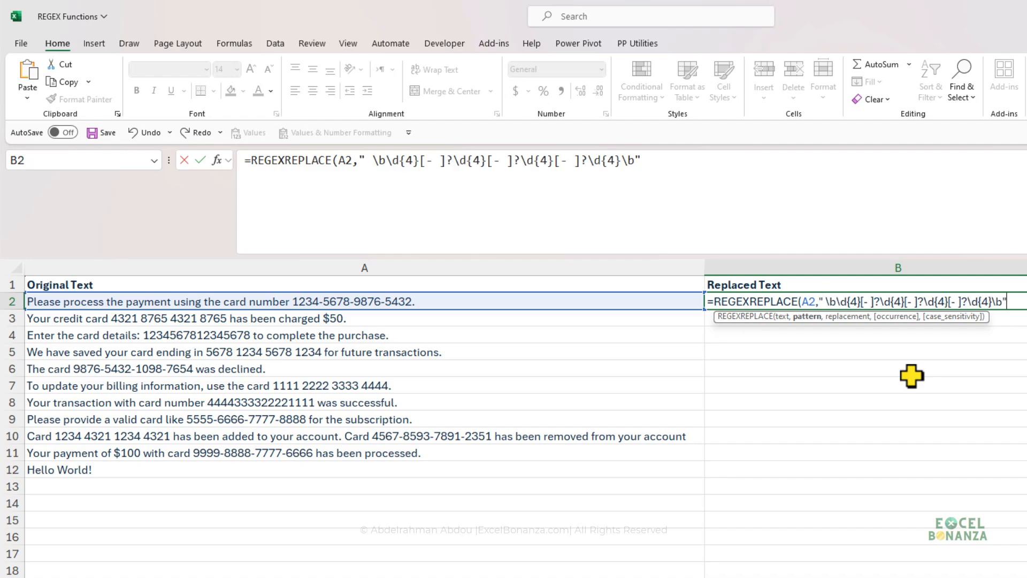
Step: Remove the leading space before the first \b in B2's card number pattern and review the pattern through its closing \b
{"action": "left_click_drag", "start_coordinate": [635, 162], "coordinate": [372, 161]}
{"action": "left_click", "coordinate": [373, 162]}
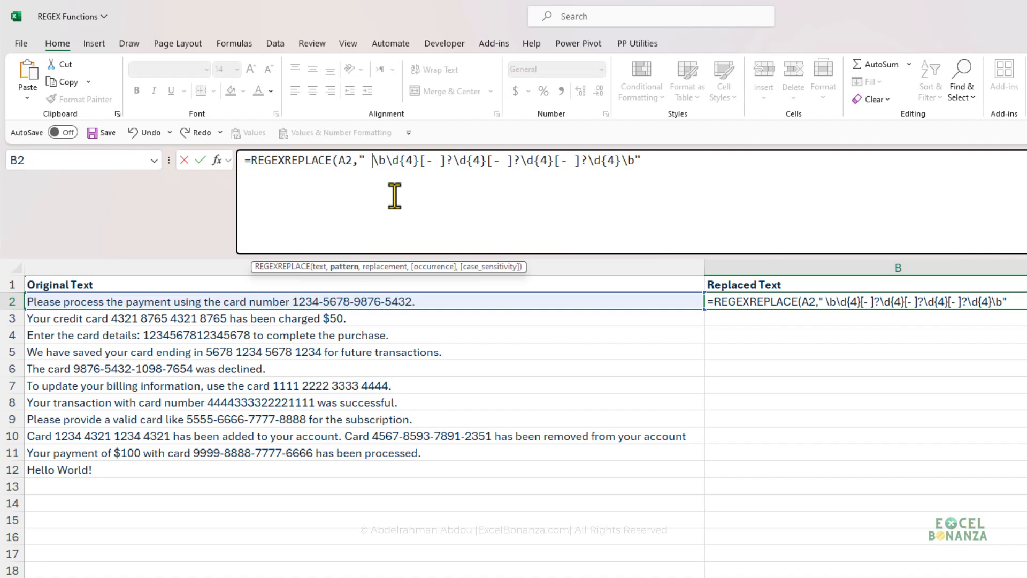
{"action": "key", "text": "BackSpace"}
{"action": "left_click", "coordinate": [629, 161]}
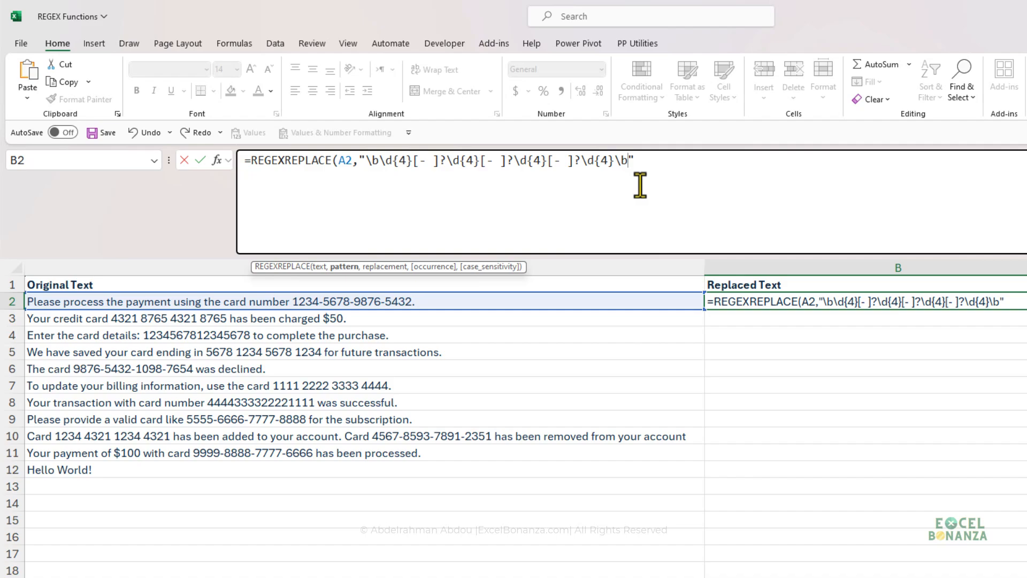
Step: Complete B2's REGEXREPLACE formula with replacement "[Credit Card Number]", occurrence 0 and case_sensitivity 0
{"action": "left_click", "coordinate": [663, 166]}
{"action": "type", "text": ","}
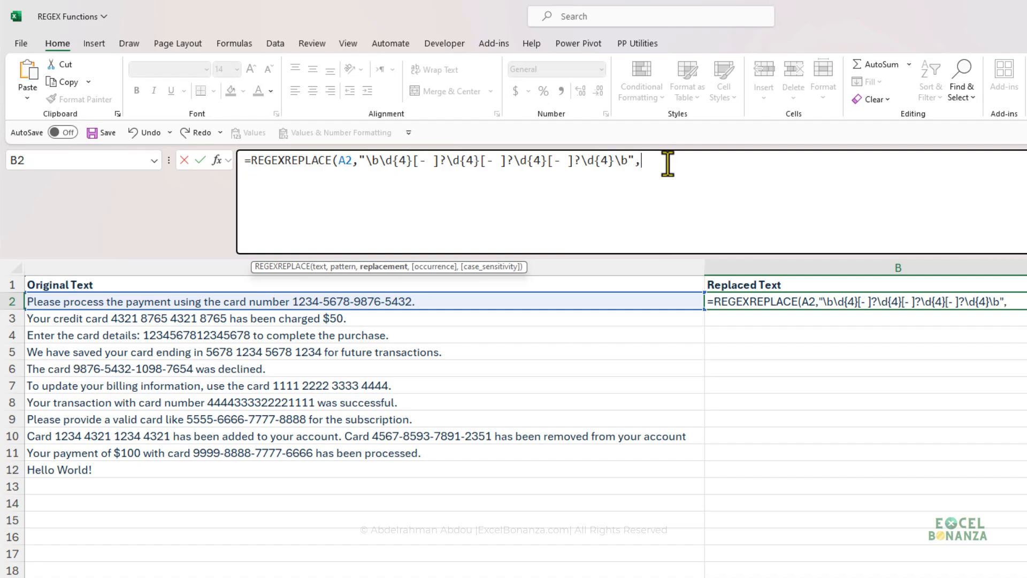
{"action": "type", "text": "\"[Credit Card Number"}
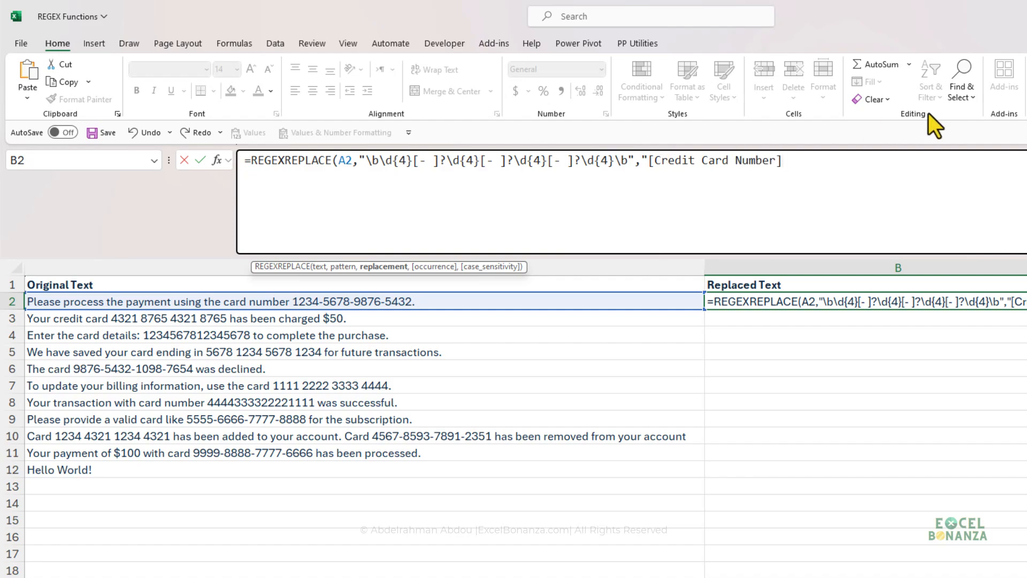
{"action": "type", "text": "]\","}
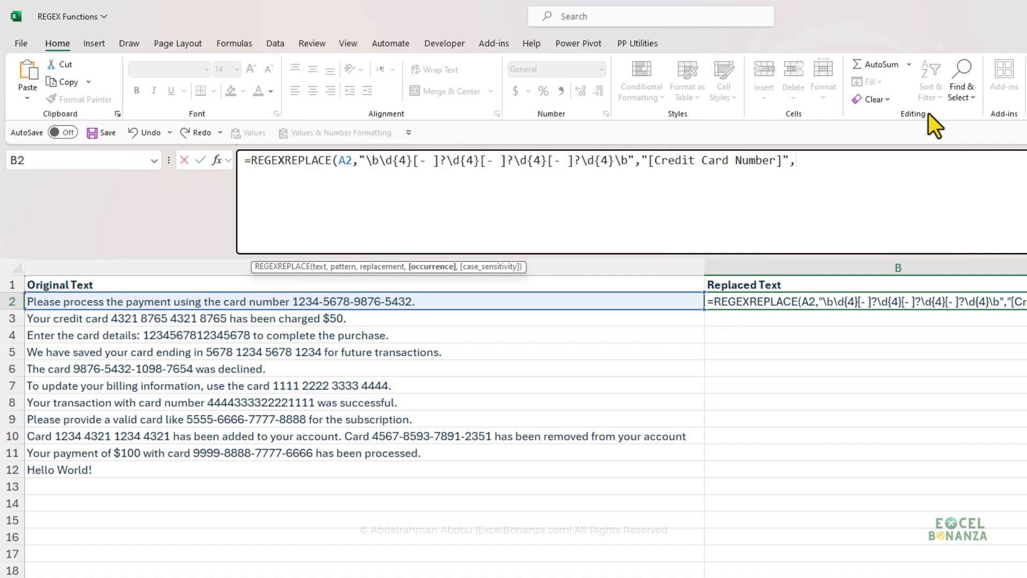
{"action": "type", "text": "0,"}
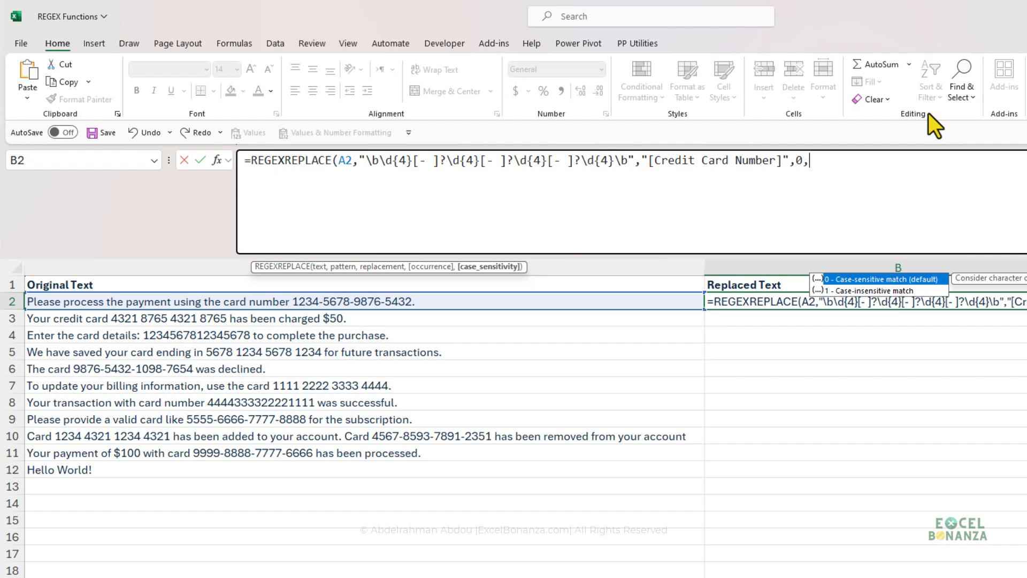
{"action": "type", "text": "0"}
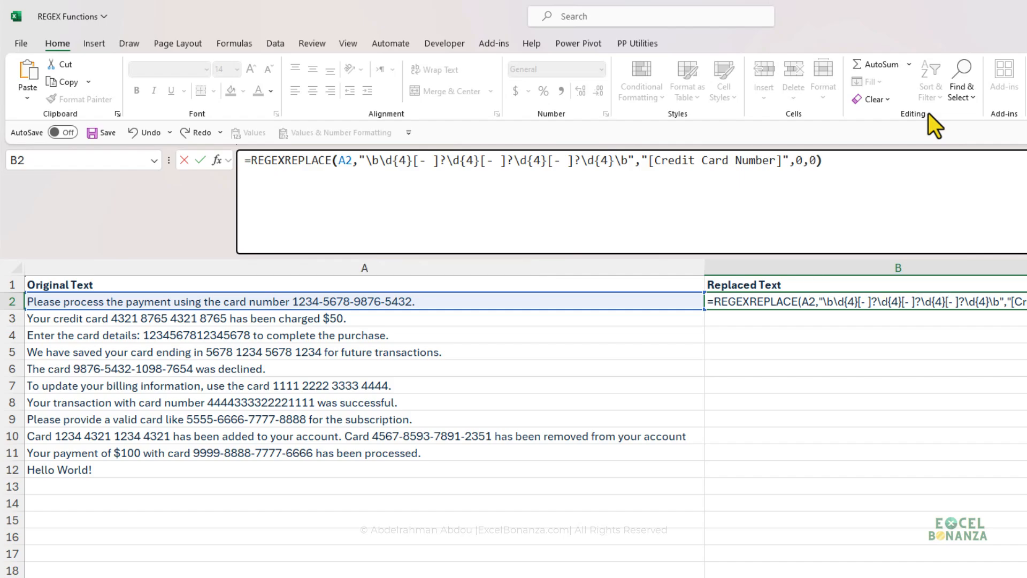
{"action": "key", "text": "Return"}
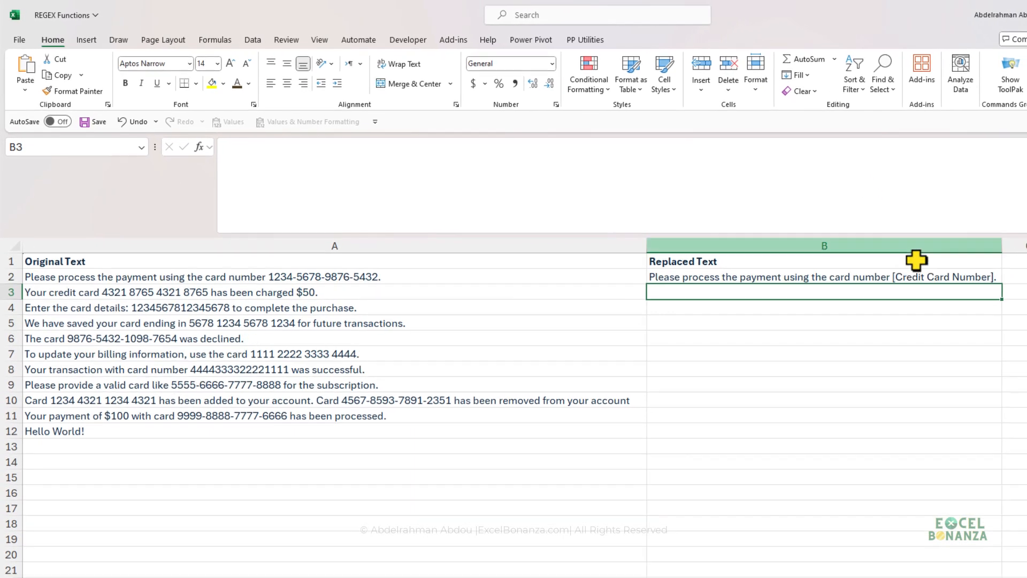
Step: Fill the REGEXREPLACE formula from B2 down to B12 and compare the last row's result with the text in A12
{"action": "left_click", "coordinate": [1022, 297]}
{"action": "left_click_drag", "start_coordinate": [1026, 309], "coordinate": [1026, 466]}
{"action": "left_click_drag", "start_coordinate": [958, 429], "coordinate": [901, 419]}
{"action": "left_click", "coordinate": [735, 428]}
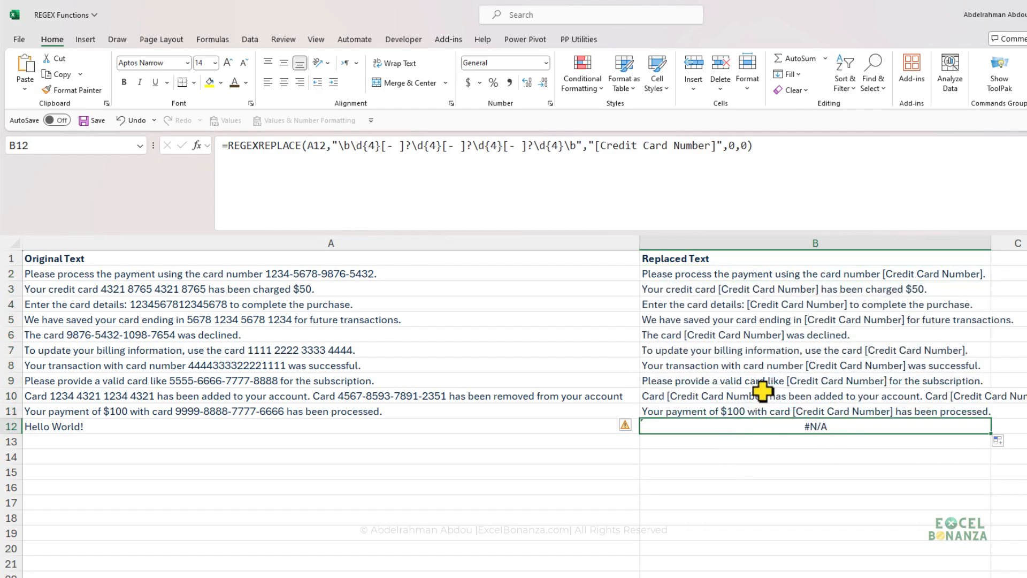
{"action": "left_click", "coordinate": [771, 334]}
{"action": "left_click", "coordinate": [764, 292]}
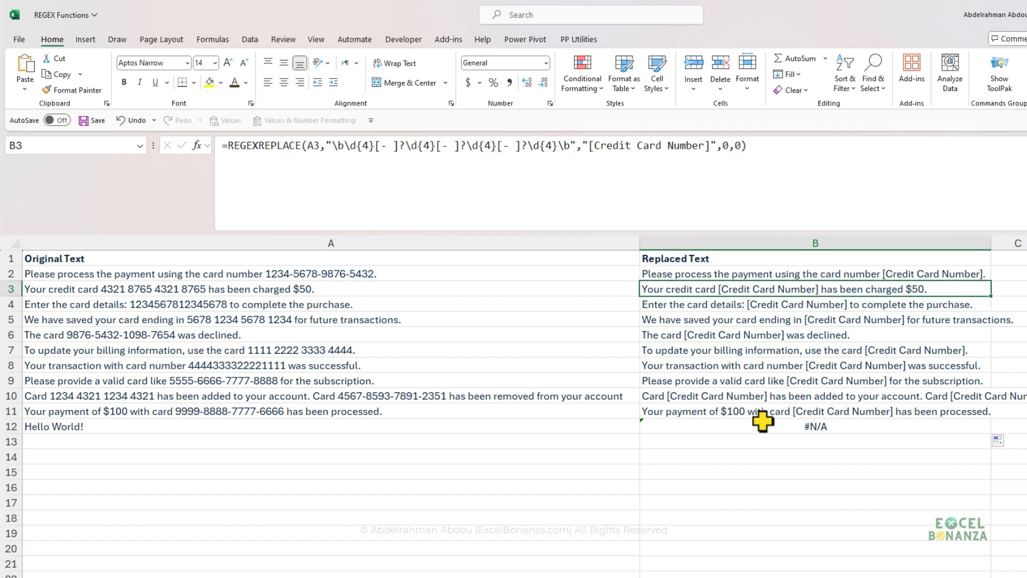
{"action": "left_click", "coordinate": [762, 426]}
{"action": "left_click", "coordinate": [97, 426]}
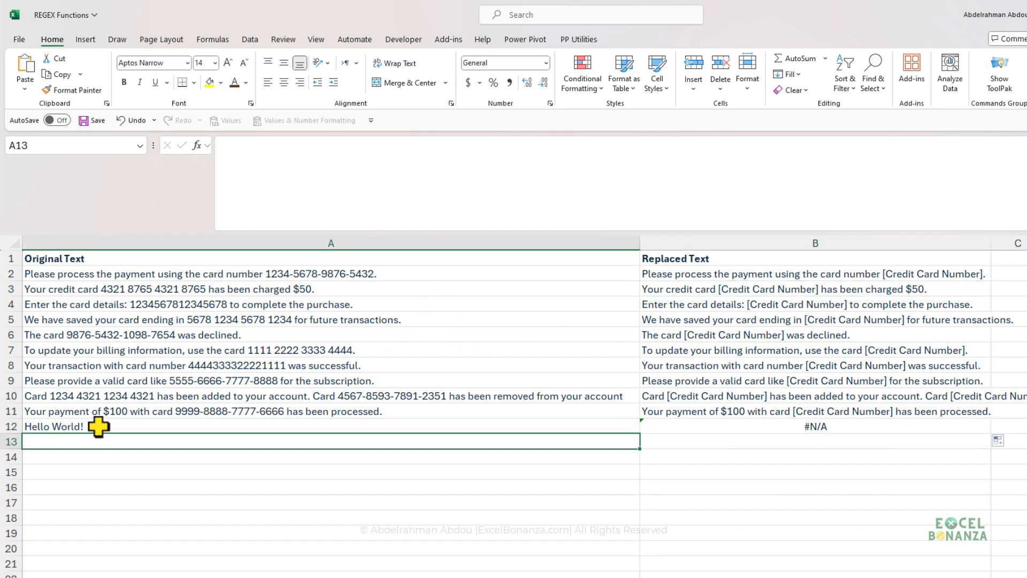
{"action": "left_click", "coordinate": [693, 423]}
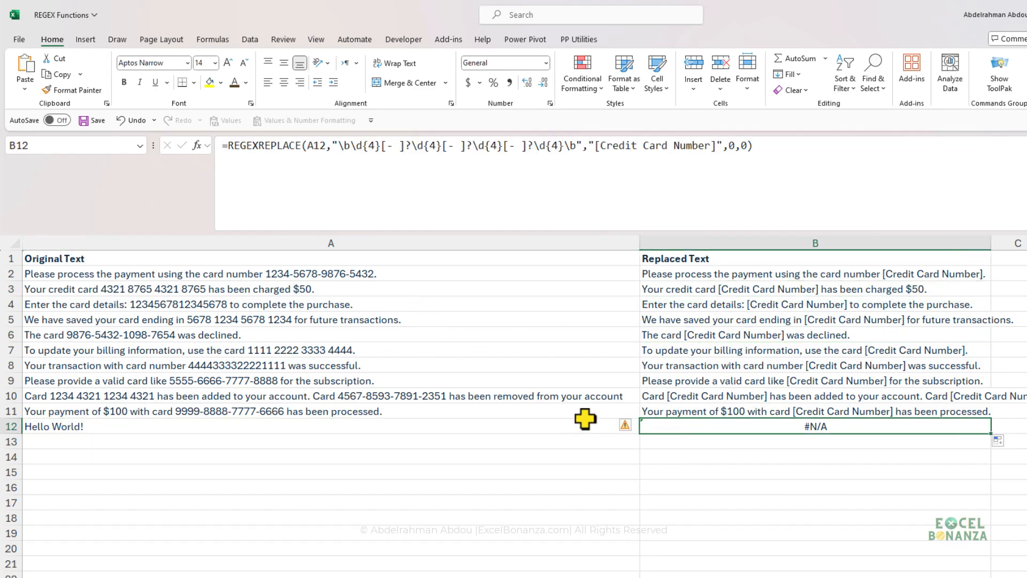
{"action": "left_click", "coordinate": [696, 277]}
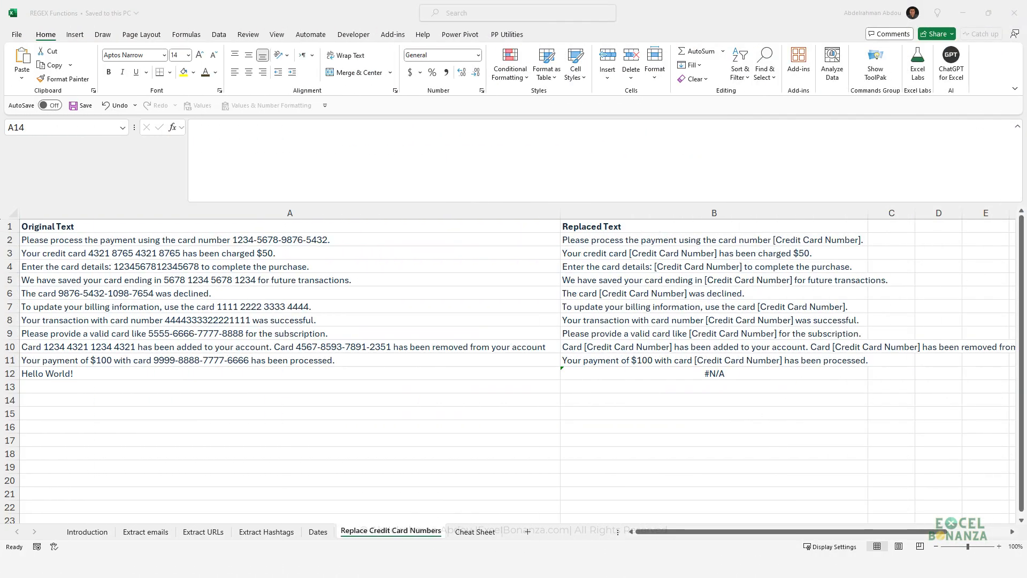
Step: Go back to the Extract emails sheet
{"action": "left_click", "coordinate": [161, 533]}
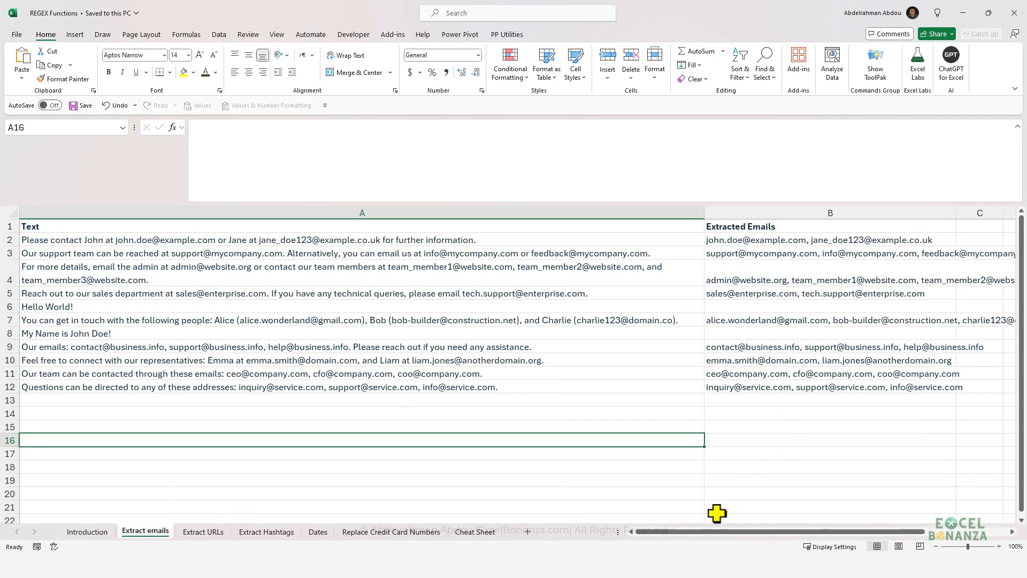
Step: Start a REGEXTEST formula in C2 of the Extract emails sheet with A2 as its text argument
{"action": "left_click_drag", "start_coordinate": [704, 531], "coordinate": [885, 530]}
{"action": "left_click", "coordinate": [713, 239]}
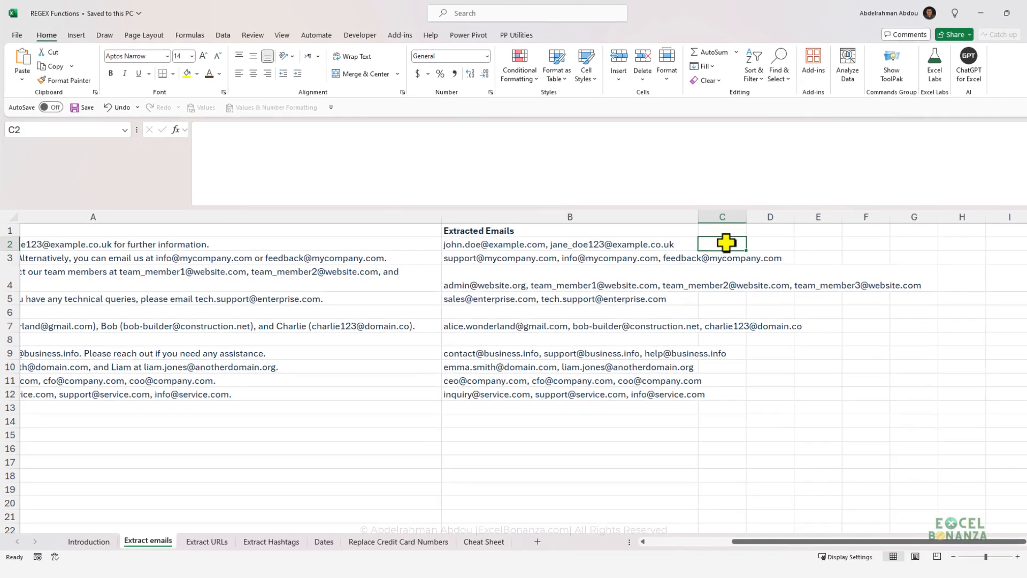
{"action": "type", "text": "=regex"}
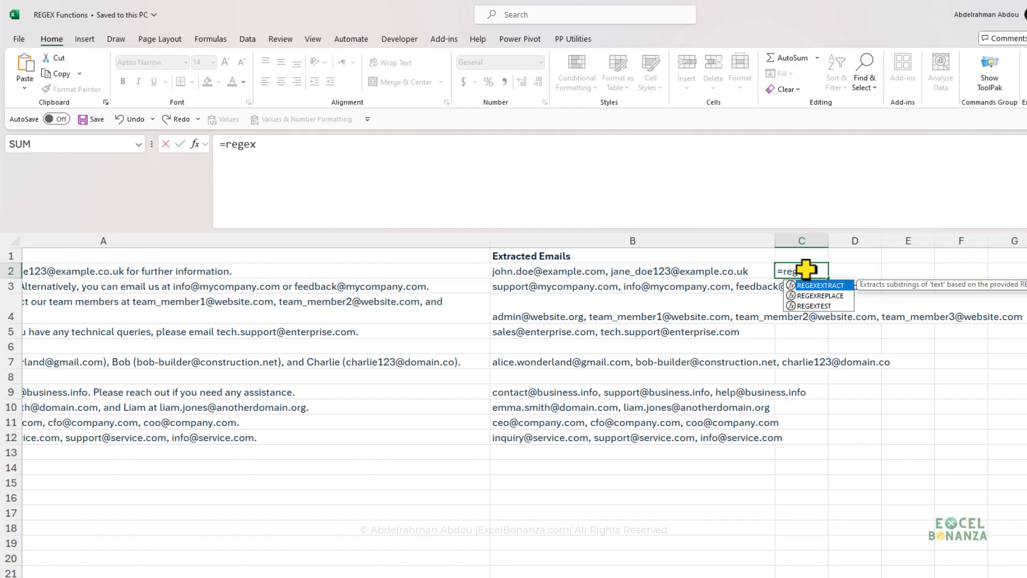
{"action": "key", "text": "Down"}
{"action": "key", "text": "Down"}
{"action": "key", "text": "Tab"}
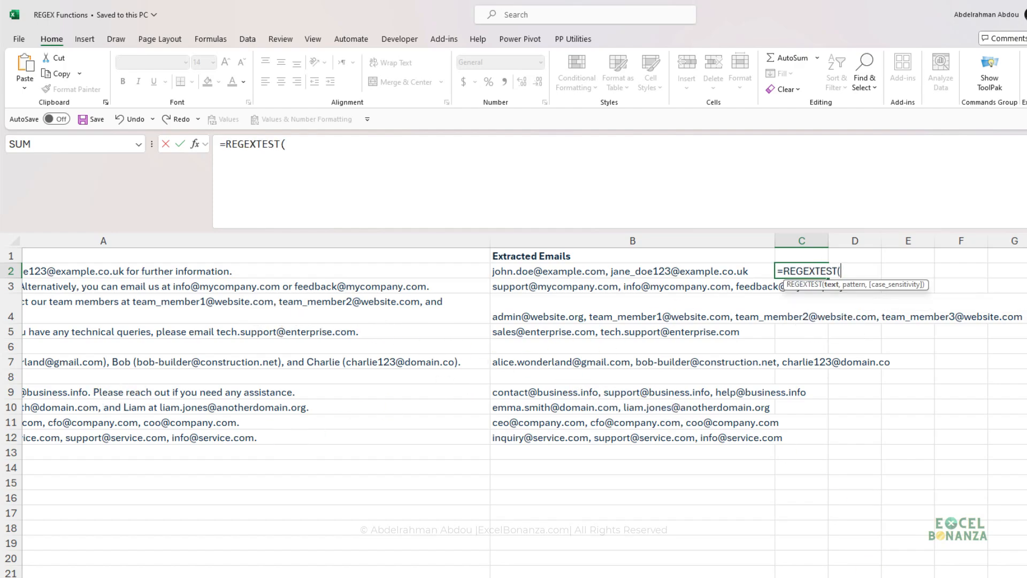
{"action": "scroll", "coordinate": [291, 423], "scroll_direction": "left", "scroll_amount": 3}
{"action": "scroll", "coordinate": [292, 422], "scroll_direction": "right", "scroll_amount": 3}
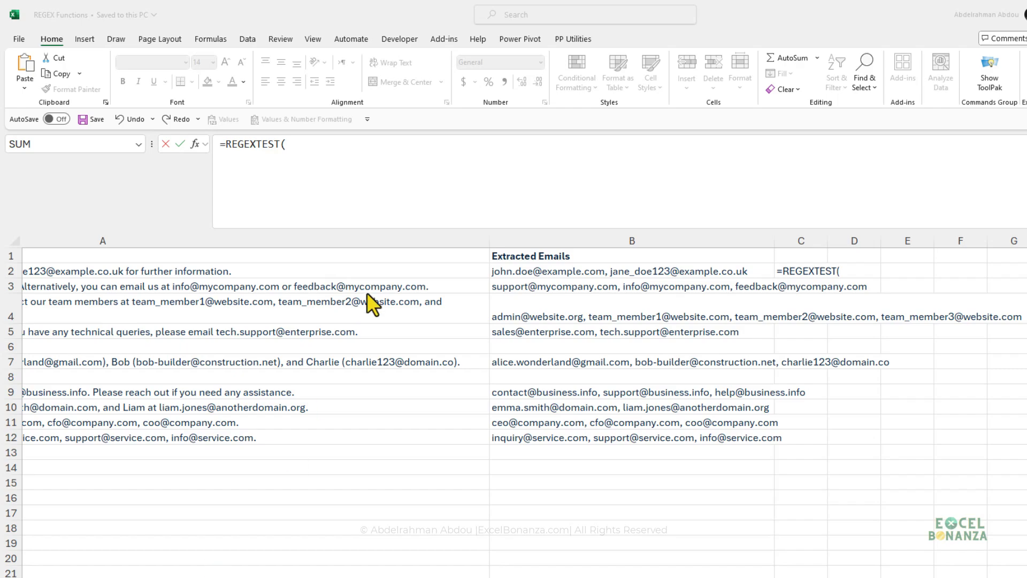
{"action": "left_click", "coordinate": [316, 145]}
{"action": "left_click", "coordinate": [316, 156]}
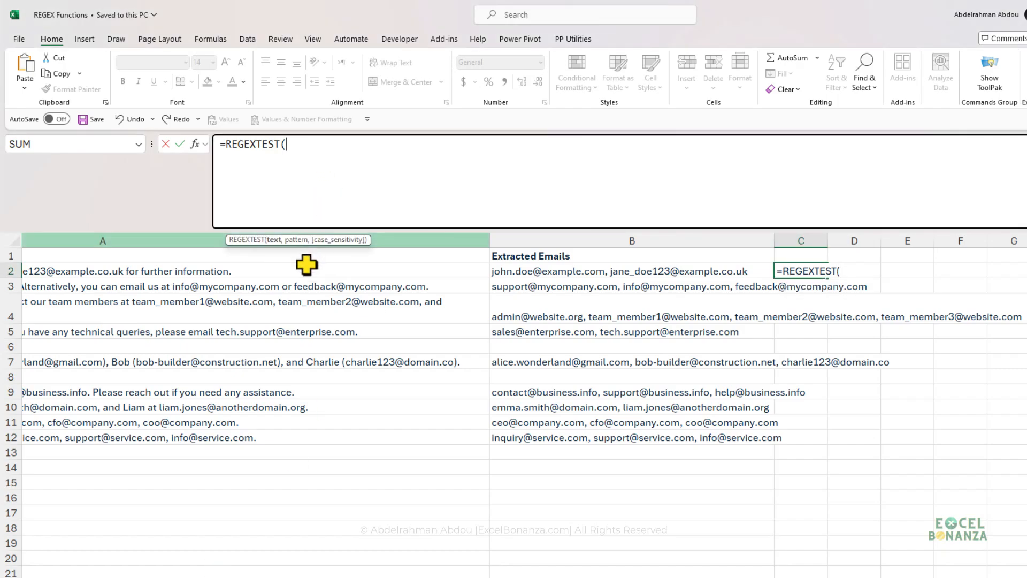
{"action": "left_click", "coordinate": [250, 272]}
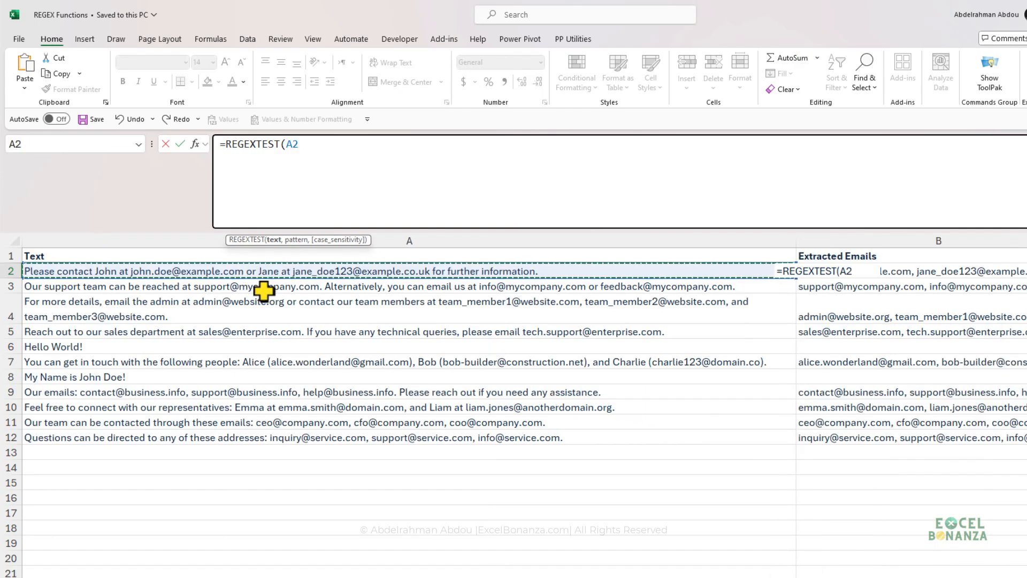
{"action": "type", "text": ","}
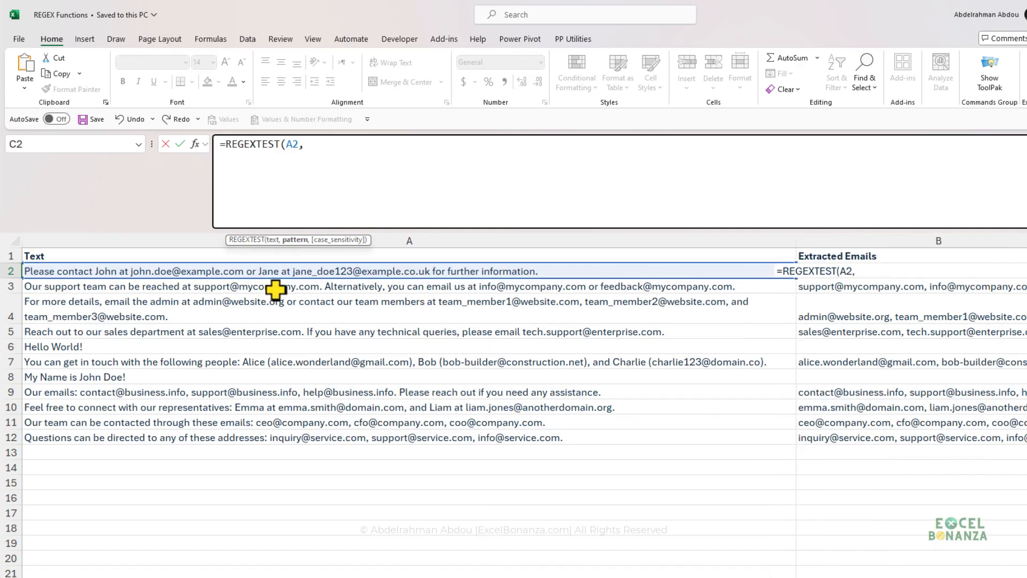
Step: Paste the email pattern "[a-zA-Z0-9._%+-]+@[a-zA-Z0-9.-]+\.[a-zA-Z]{2,}" as C2's quoted pattern argument, without its leading space
{"action": "type", "text": "\""}
{"action": "key", "text": "ctrl+v"}
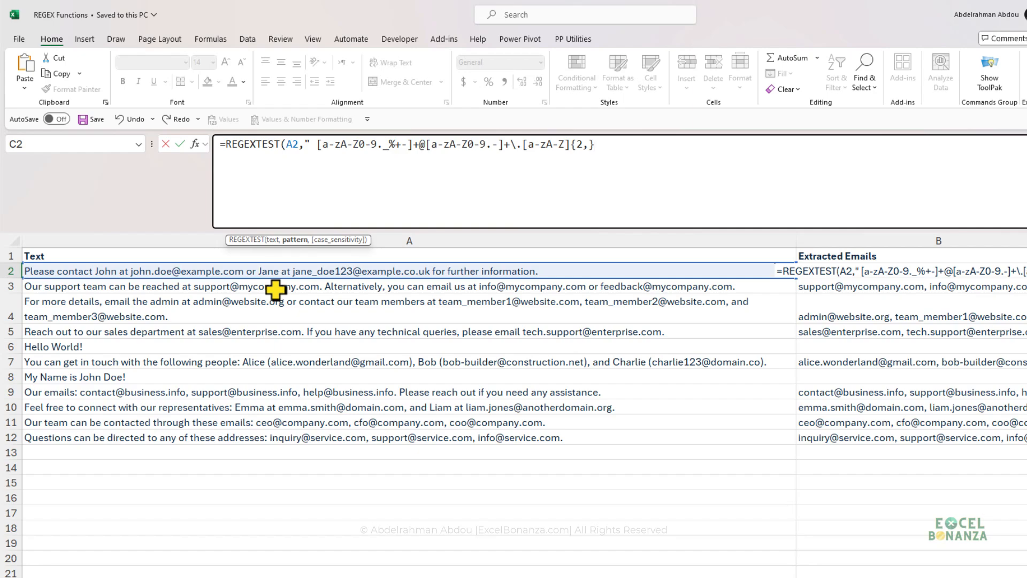
{"action": "left_click", "coordinate": [315, 144]}
{"action": "key", "text": "BackSpace"}
{"action": "left_click", "coordinate": [595, 144]}
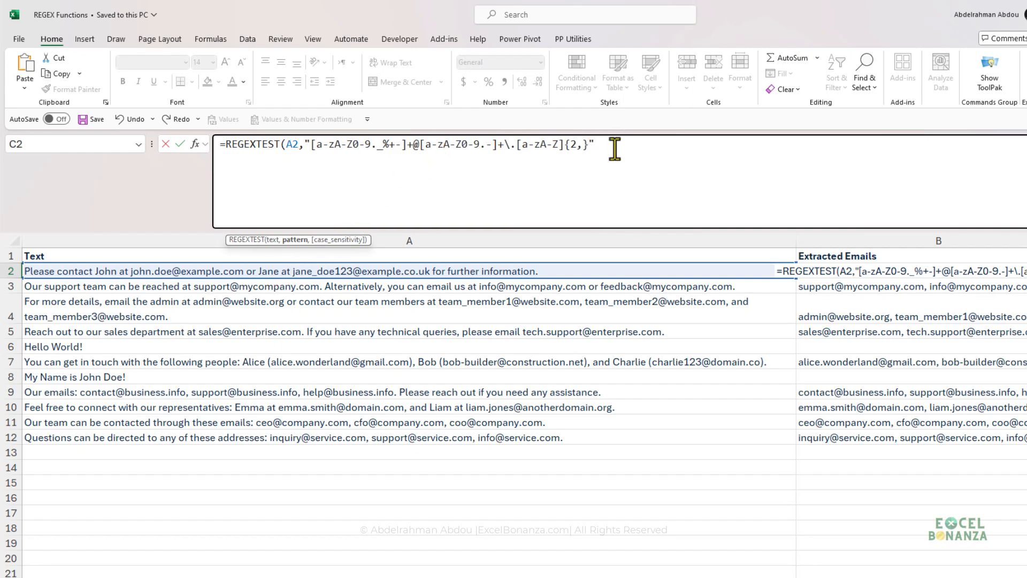
Step: Complete C2's REGEXTEST formula with case_sensitivity 1 for a case-insensitive match
{"action": "type", "text": ","}
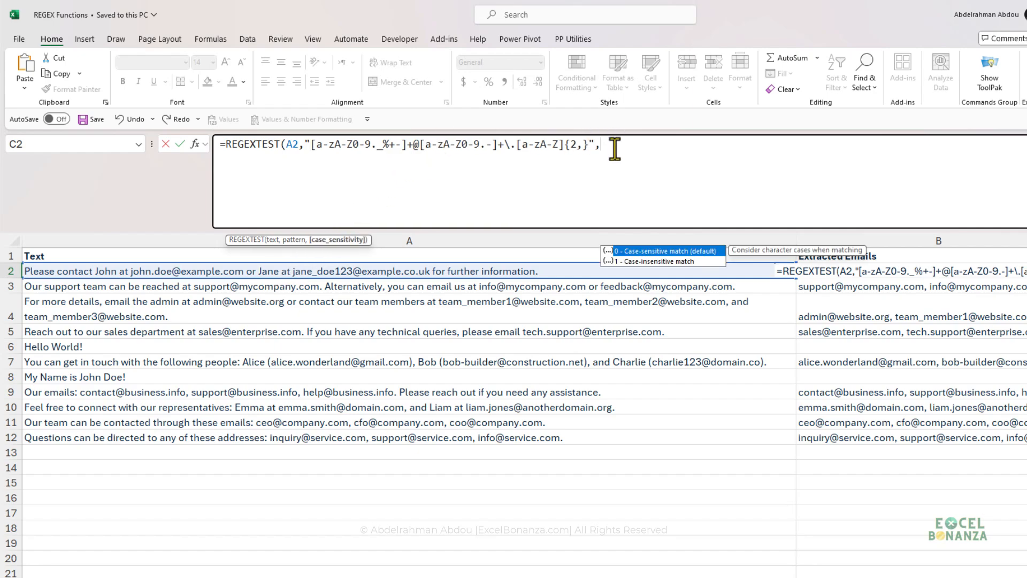
{"action": "key", "text": "Down"}
{"action": "key", "text": "Tab"}
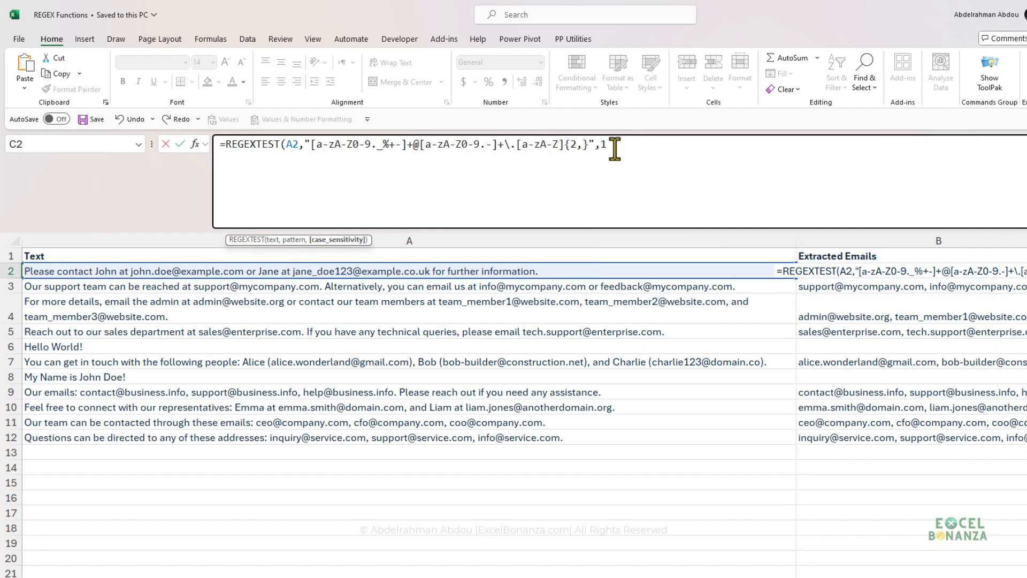
{"action": "key", "text": "Return"}
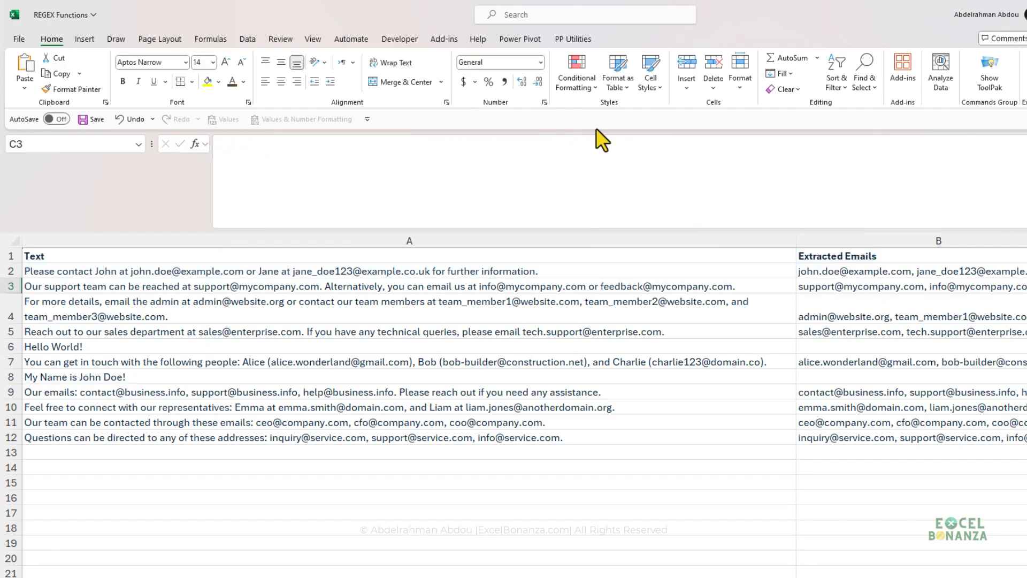
Step: Fill the REGEXTEST formula from C2 down to C12
{"action": "scroll", "coordinate": [760, 537], "scroll_direction": "right", "scroll_amount": 5}
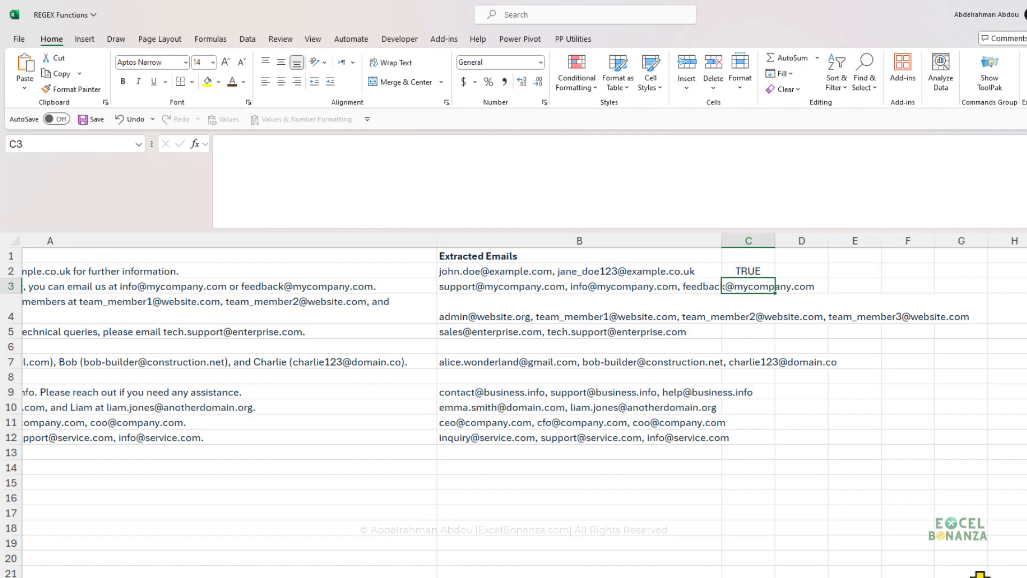
{"action": "left_click", "coordinate": [773, 272]}
{"action": "left_click_drag", "start_coordinate": [776, 278], "coordinate": [773, 447]}
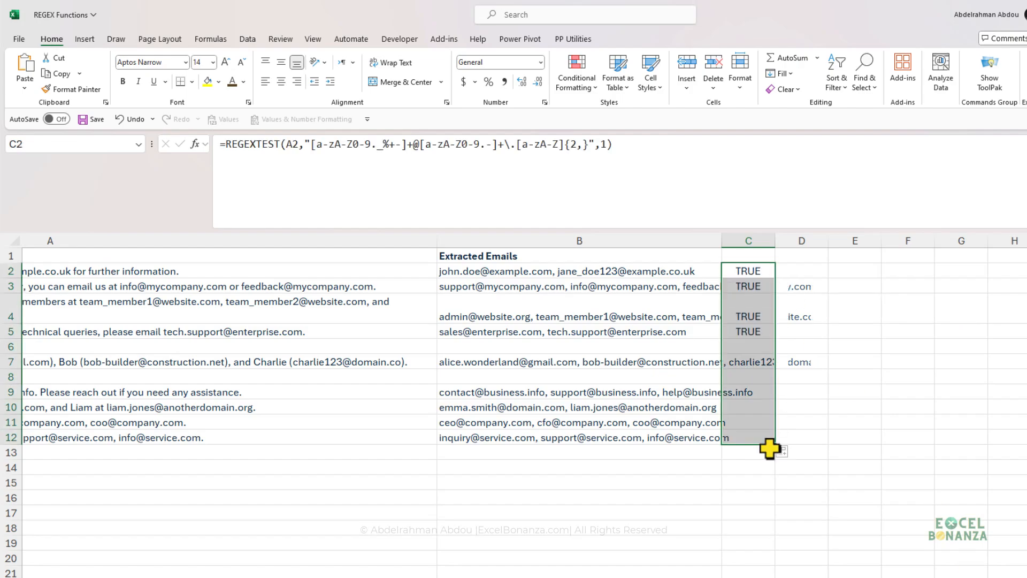
Step: Check the REGEXTEST results in column C, including C12, C6 and C2, against the texts in column A
{"action": "left_click", "coordinate": [754, 408]}
{"action": "left_click", "coordinate": [762, 438]}
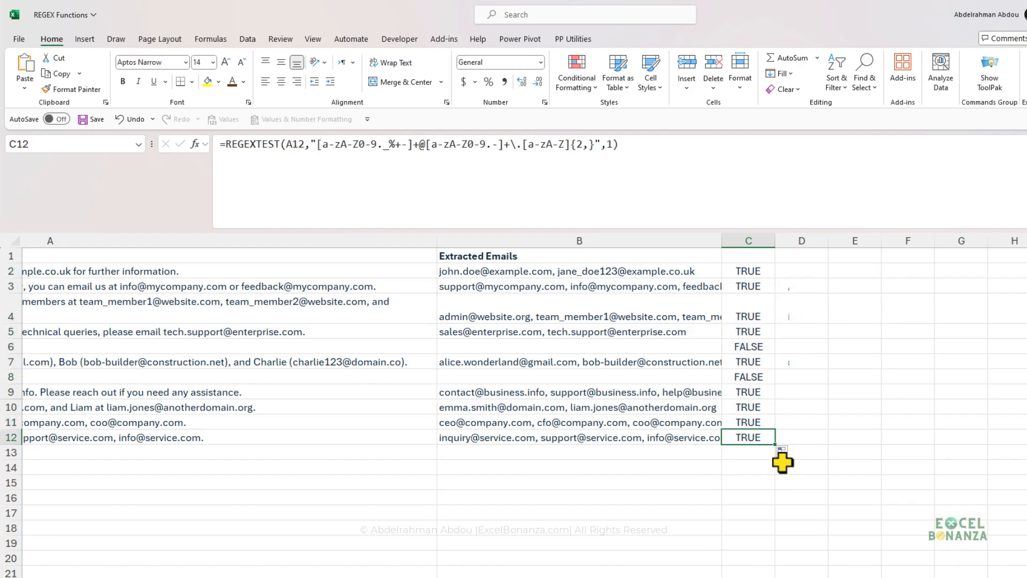
{"action": "left_click", "coordinate": [747, 346]}
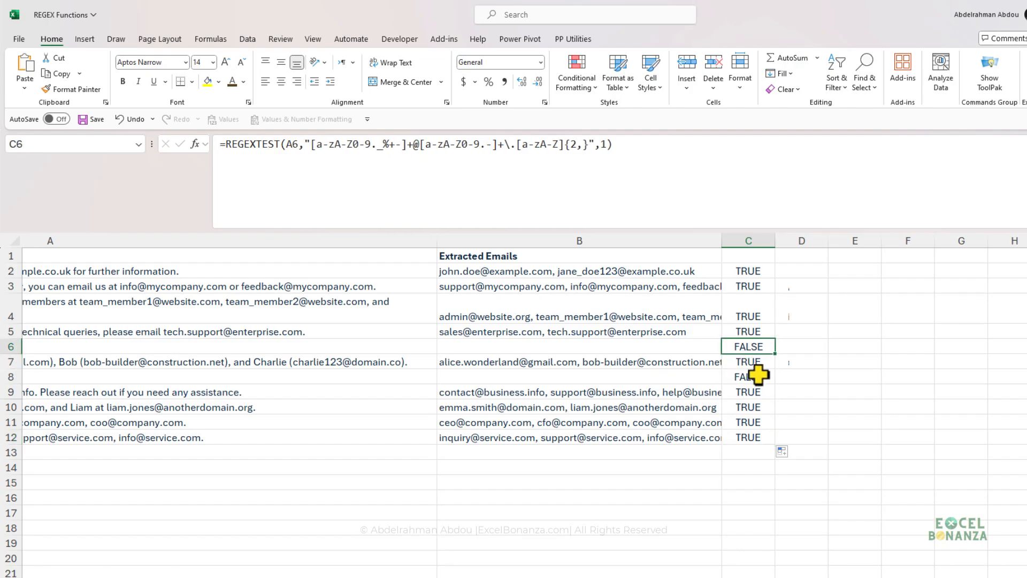
{"action": "left_click", "coordinate": [746, 271]}
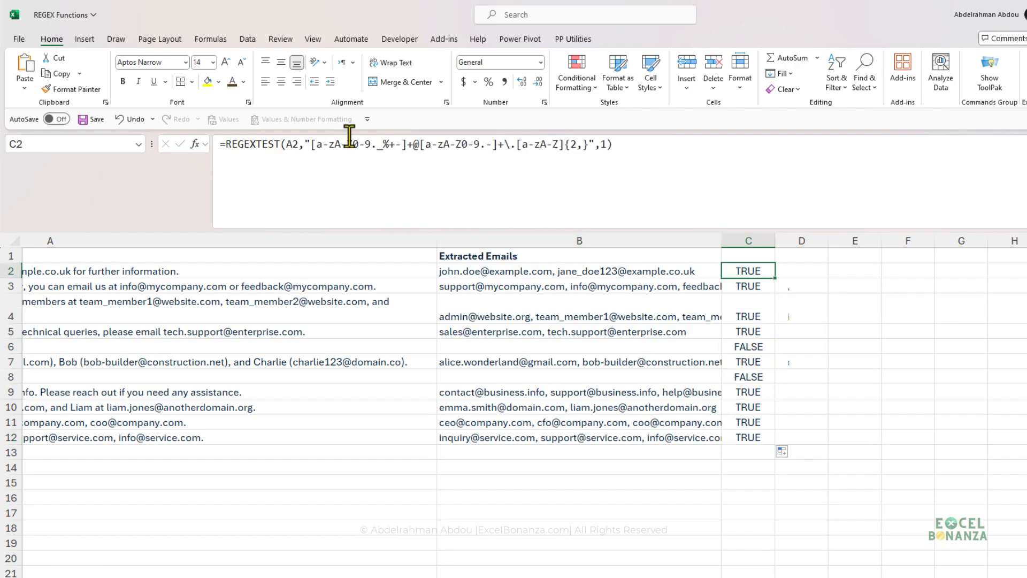
{"action": "scroll", "coordinate": [834, 575], "scroll_direction": "left", "scroll_amount": 8}
{"action": "scroll", "coordinate": [835, 575], "scroll_direction": "right", "scroll_amount": 2}
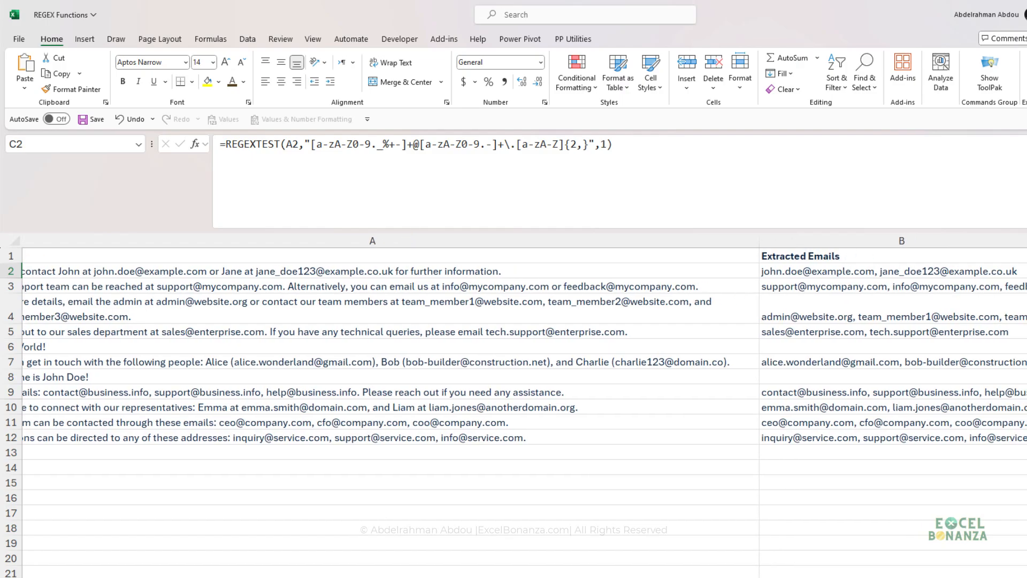
{"action": "scroll", "coordinate": [524, 339], "scroll_direction": "left", "scroll_amount": 1}
{"action": "scroll", "coordinate": [524, 340], "scroll_direction": "right", "scroll_amount": 4}
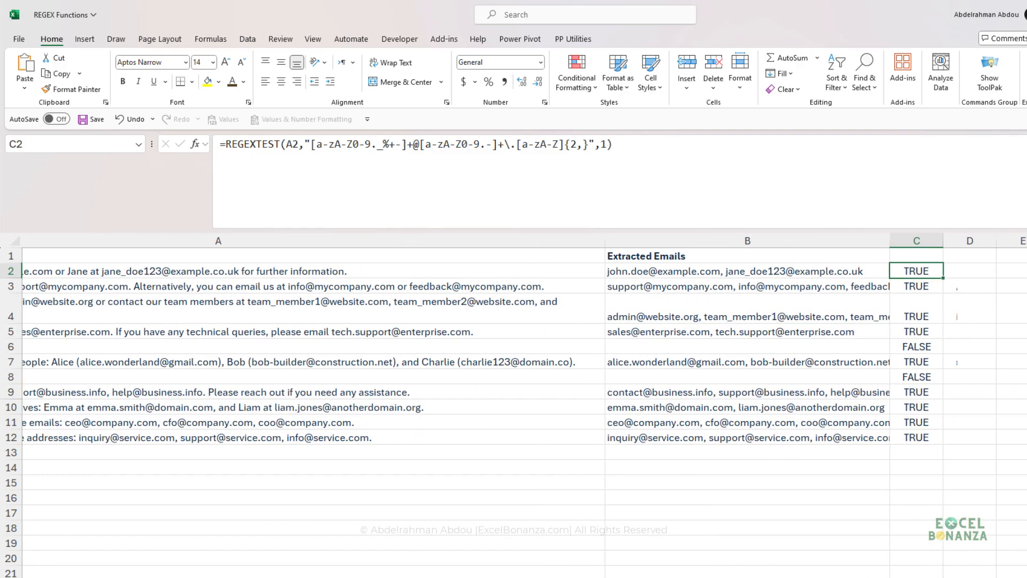
{"action": "scroll", "coordinate": [513, 404], "scroll_direction": "left", "scroll_amount": 1}
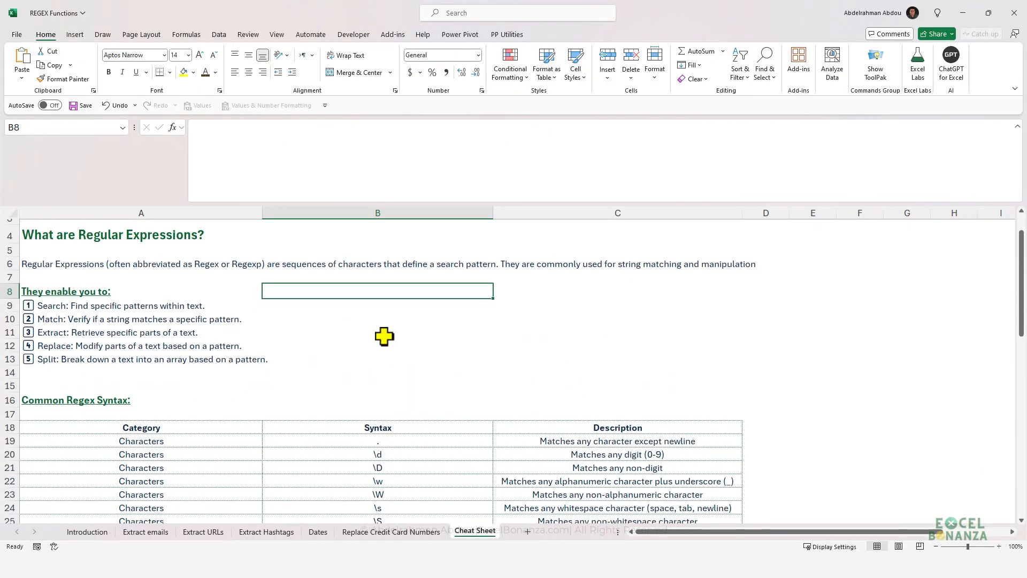
Step: Review the Cheat Sheet's Common Regex Syntax table and its Useful everyday Regex Patterns list
{"action": "scroll", "coordinate": [535, 329], "scroll_direction": "up", "scroll_amount": 1}
{"action": "scroll", "coordinate": [471, 370], "scroll_direction": "down", "scroll_amount": 5}
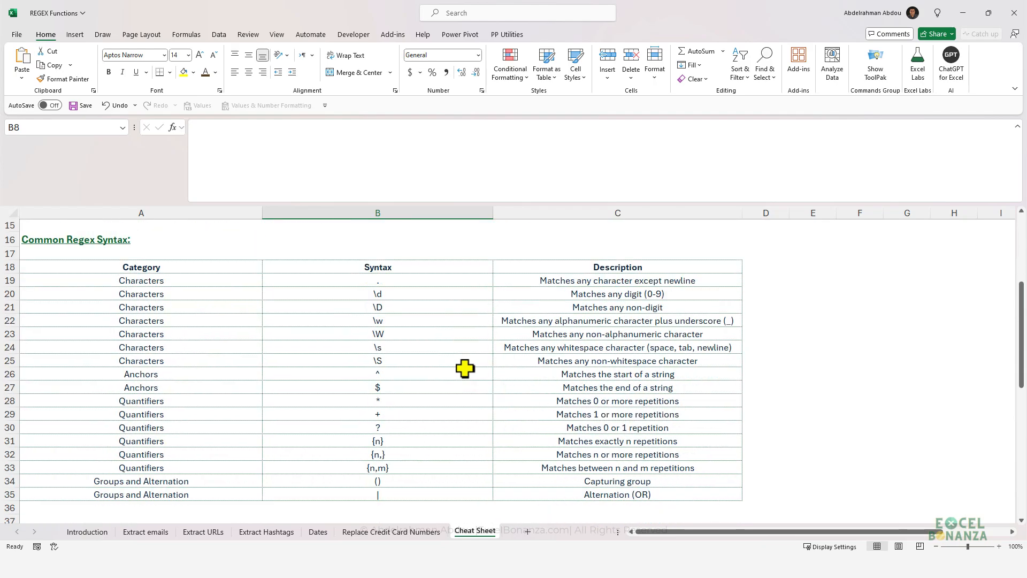
{"action": "scroll", "coordinate": [465, 368], "scroll_direction": "down", "scroll_amount": 10}
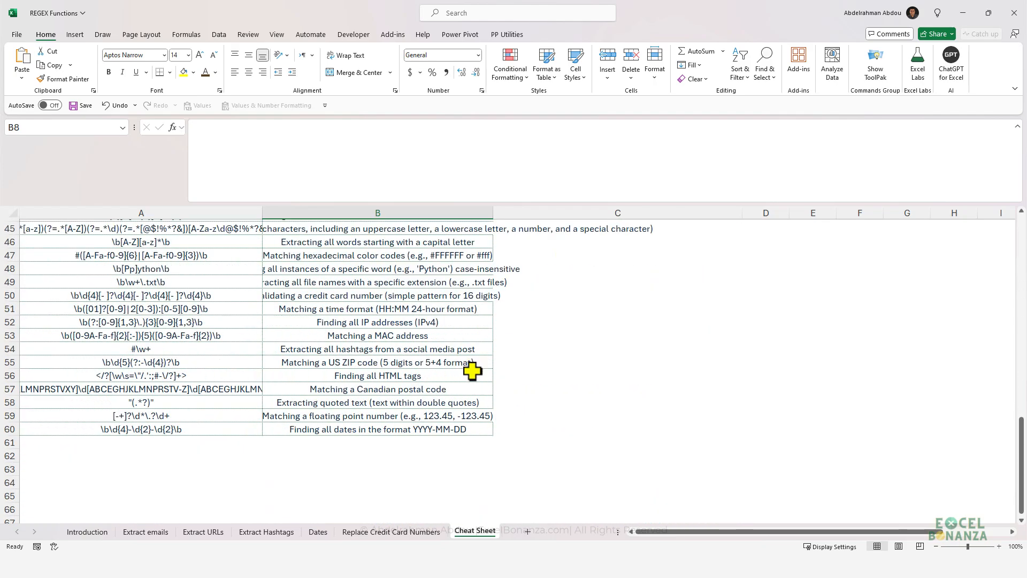
{"action": "scroll", "coordinate": [472, 370], "scroll_direction": "up", "scroll_amount": 6}
{"action": "left_click", "coordinate": [230, 390]}
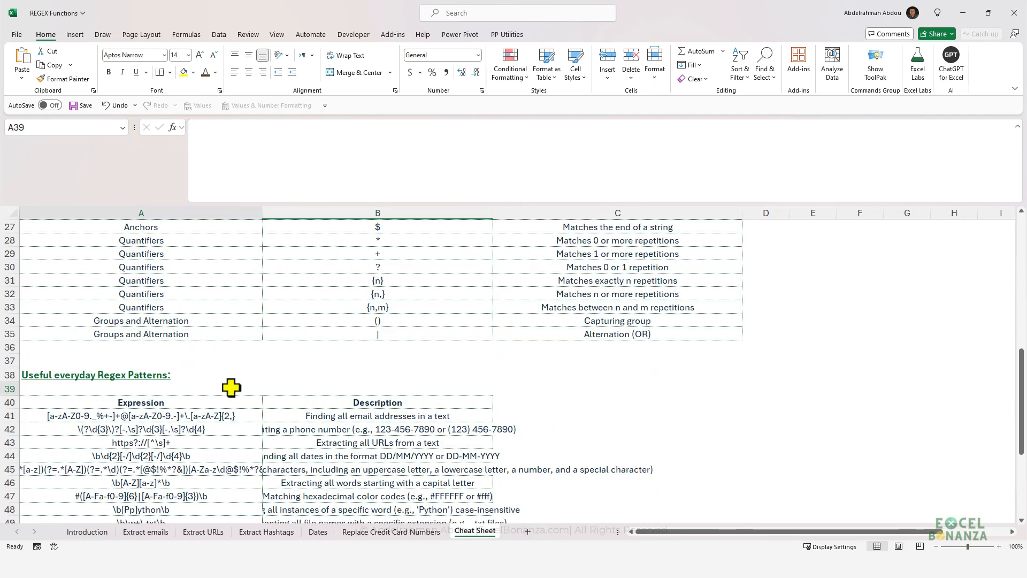
{"action": "left_click", "coordinate": [200, 430]}
{"action": "scroll", "coordinate": [290, 435], "scroll_direction": "up", "scroll_amount": 9}
{"action": "left_click", "coordinate": [326, 317]}
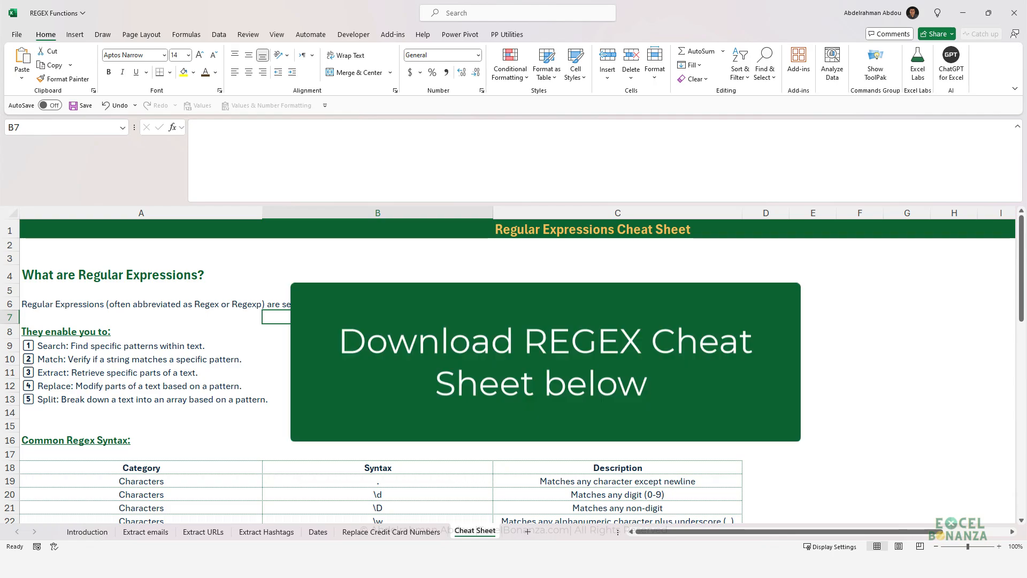
{"action": "scroll", "coordinate": [513, 369], "scroll_direction": "down", "scroll_amount": 2}
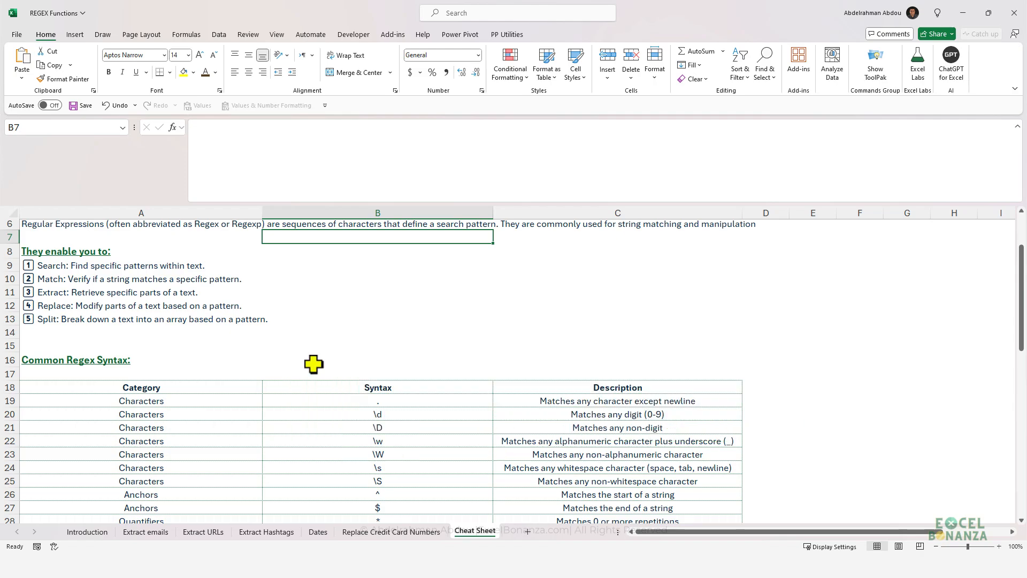
{"action": "scroll", "coordinate": [314, 365], "scroll_direction": "down", "scroll_amount": 10}
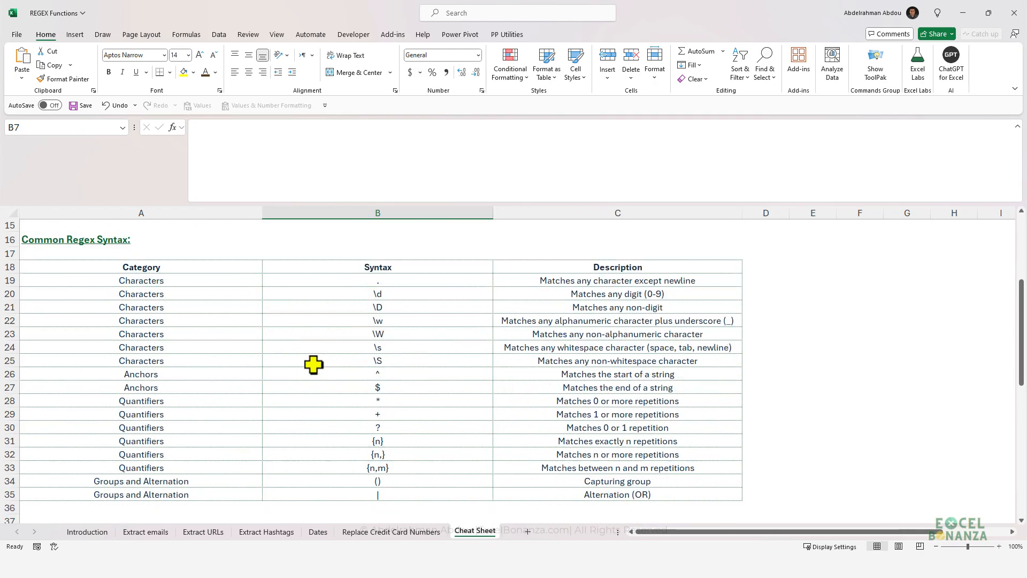
{"action": "scroll", "coordinate": [315, 367], "scroll_direction": "up", "scroll_amount": 12}
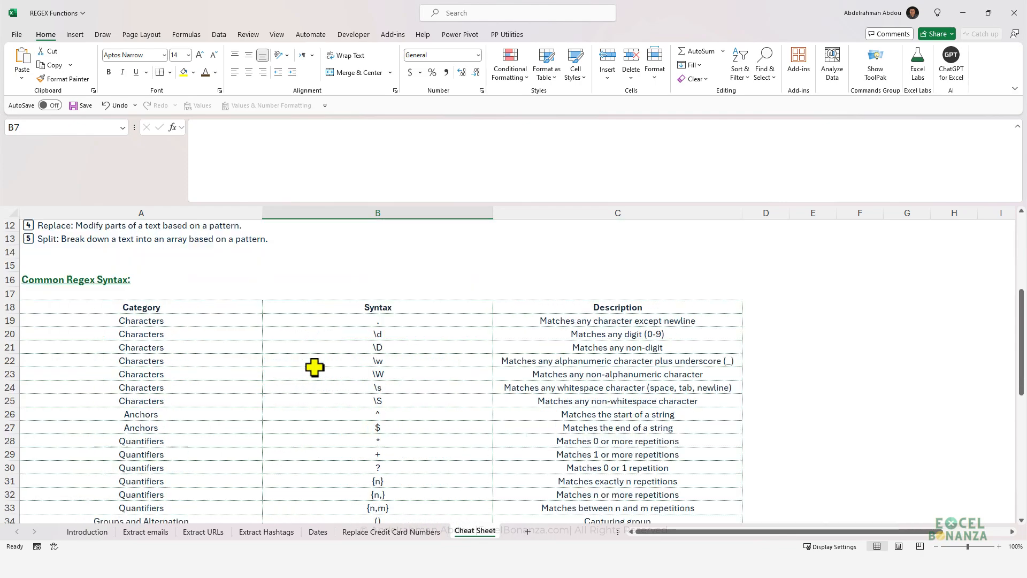